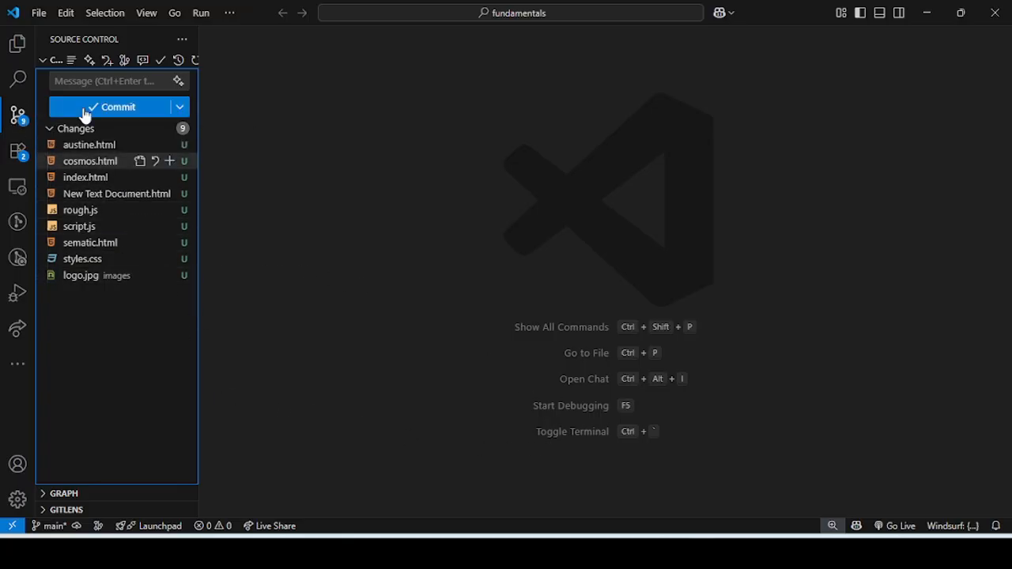
- Commit all changes in the fundamentals project with the message "init", agreeing to stage them directly
click(81, 81)
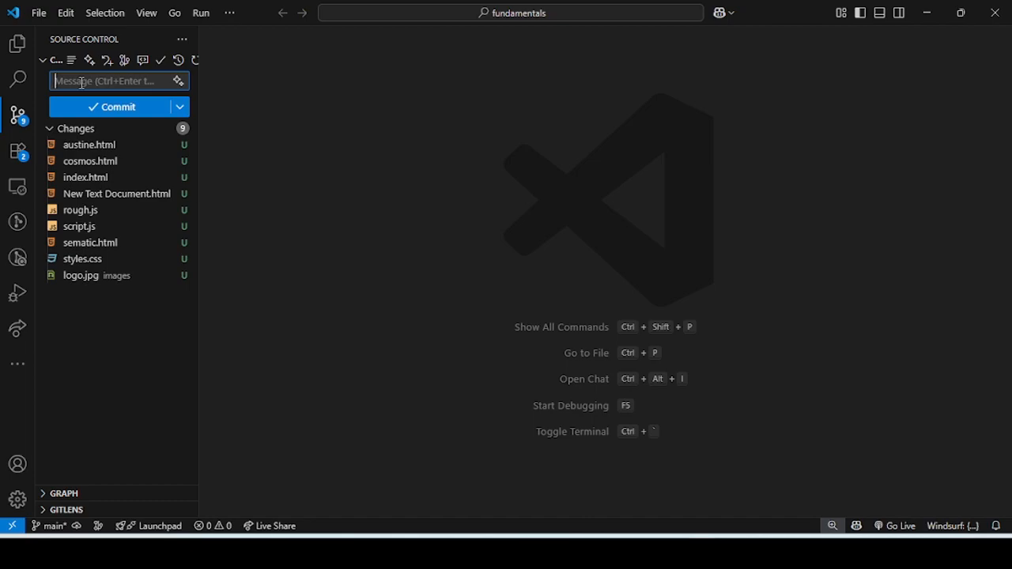
text(init)
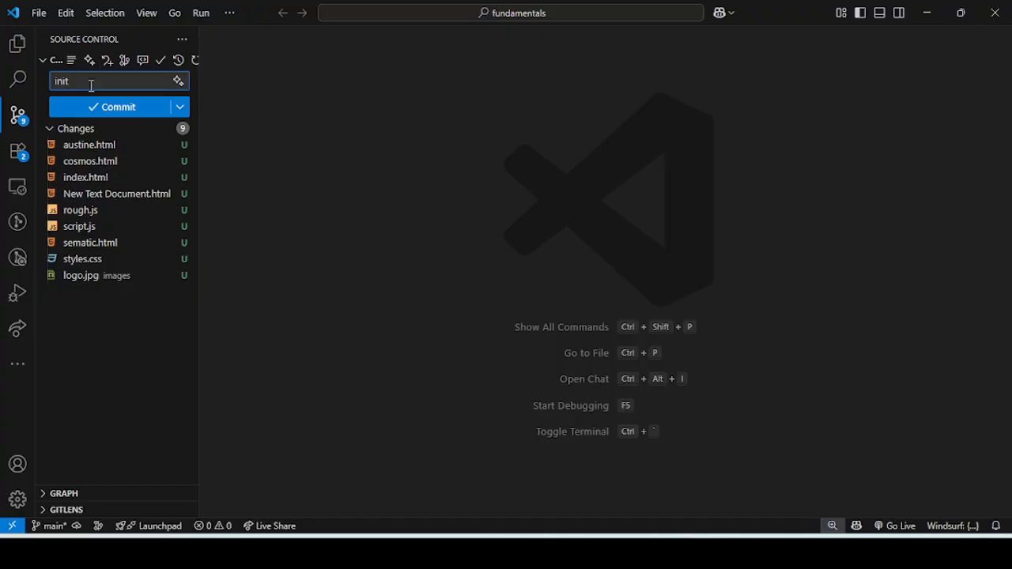
click(111, 108)
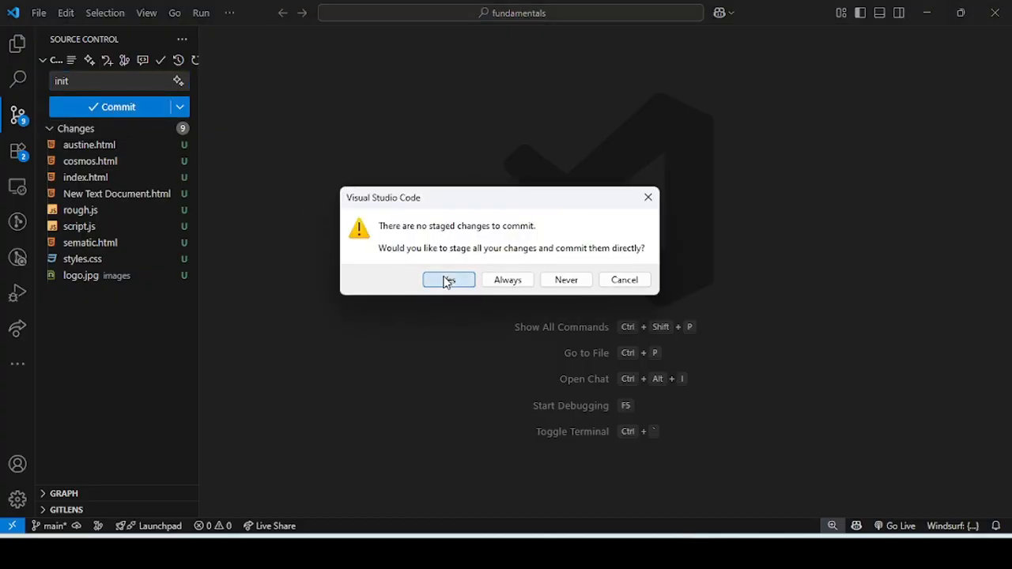
click(446, 280)
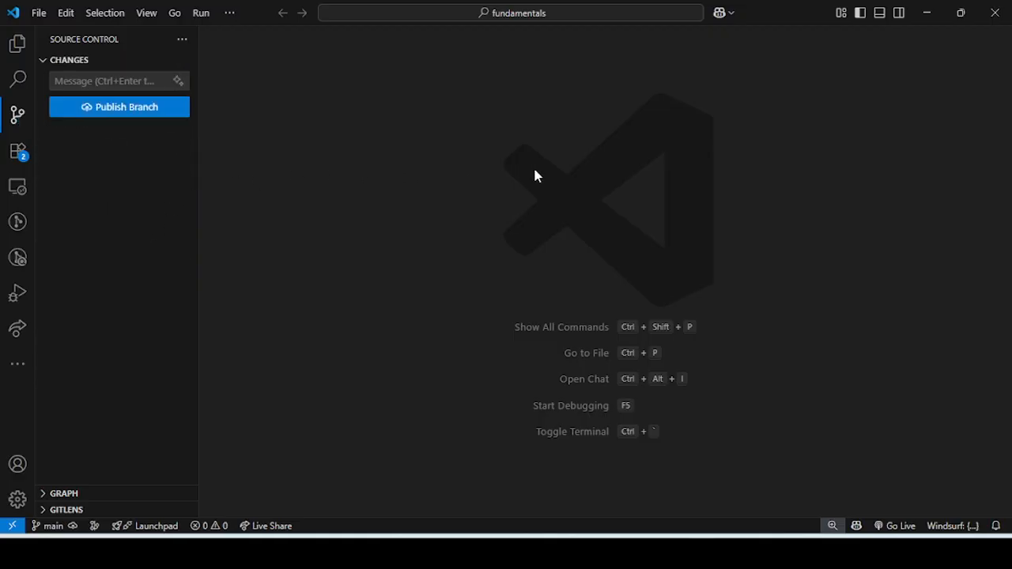
- Switch to Git Bash, replace the pending command with git commit -m "init", and copy it
mouse_move(783, 533)
click(794, 497)
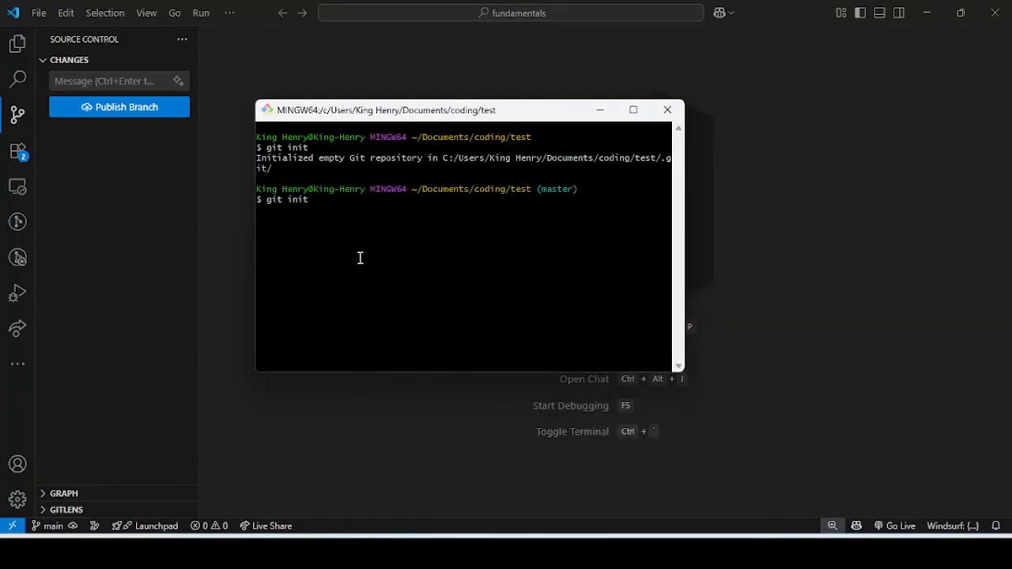
key(BackSpace)
key(BackSpace)
key(BackSpace)
key(BackSpace)
text(commit -m "init")
drag(387, 203, 261, 199)
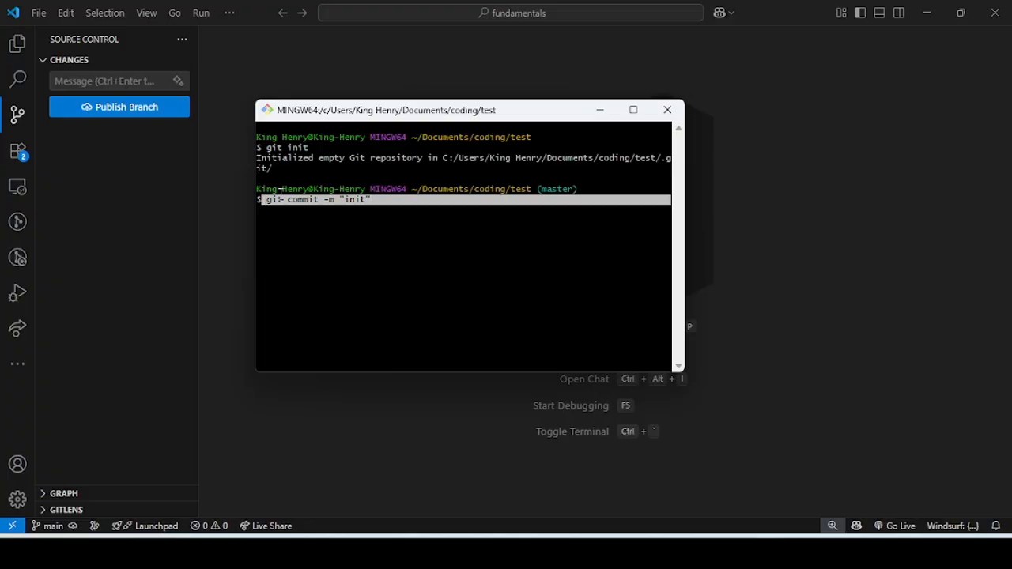
key(ctrl+c)
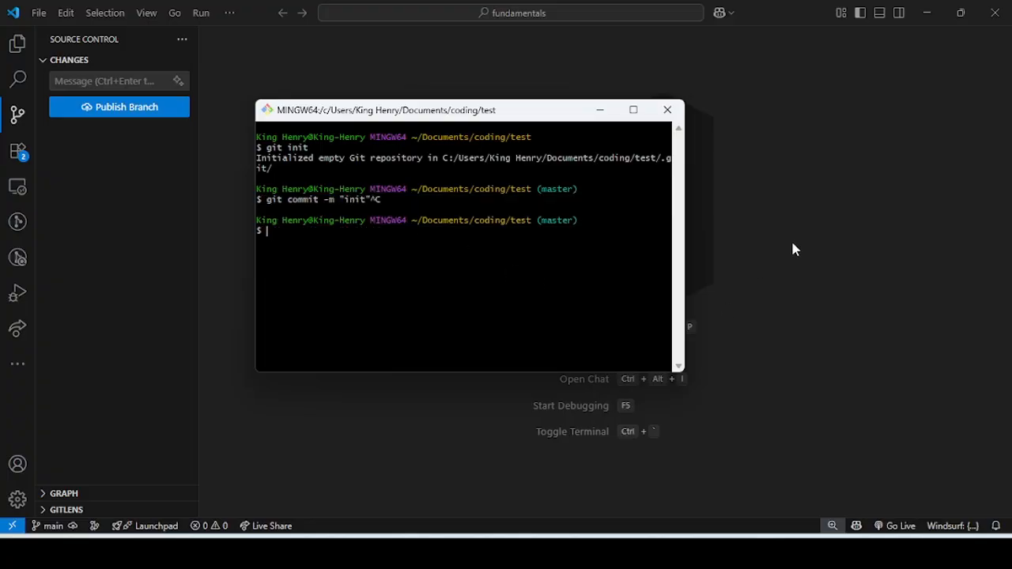
- Return to VS Code and run the copied git commit -m "init" command twice in the integrated terminal
click(792, 242)
key(ctrl+grave)
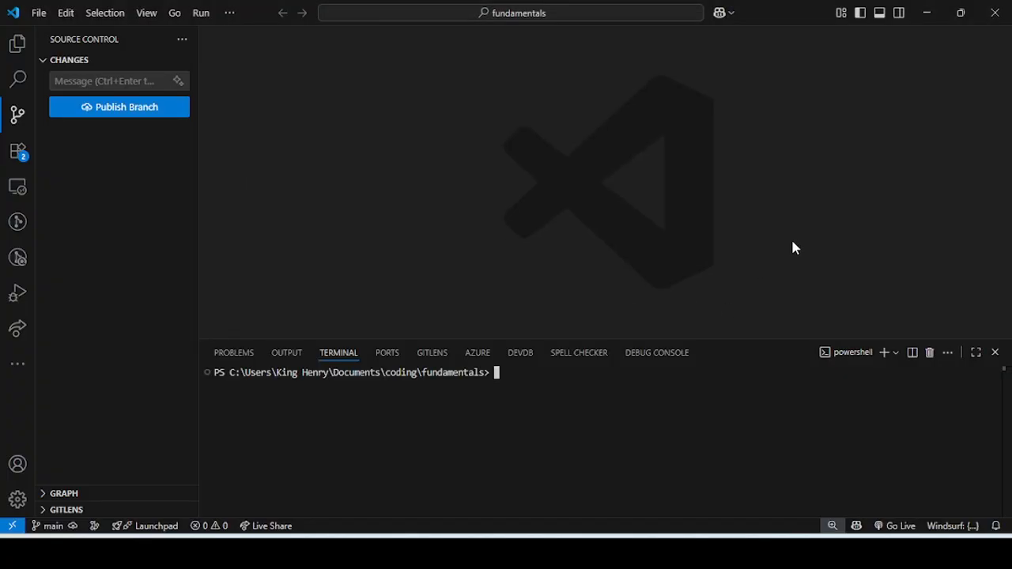
key(ctrl+v)
key(Return)
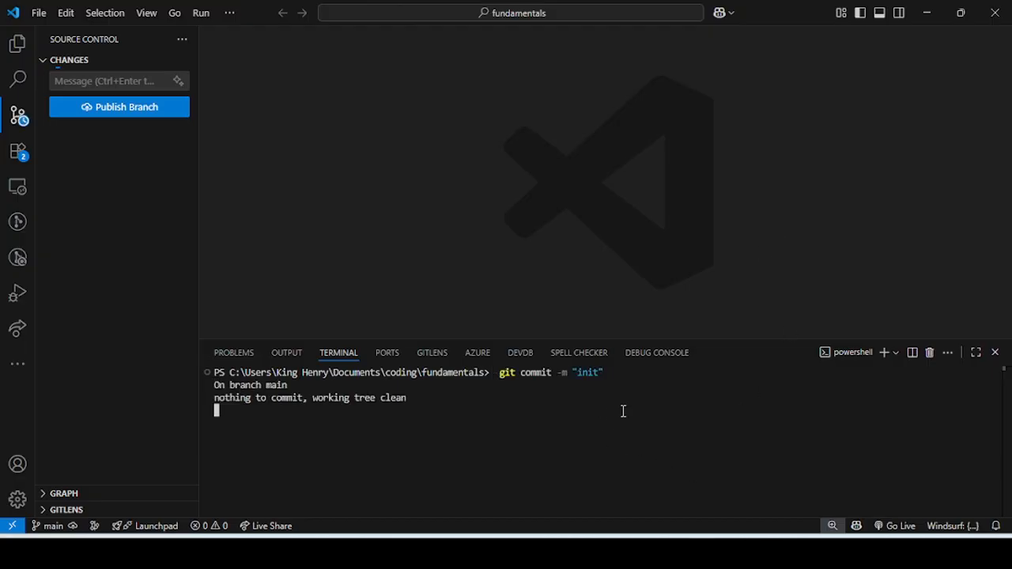
key(Up)
key(Return)
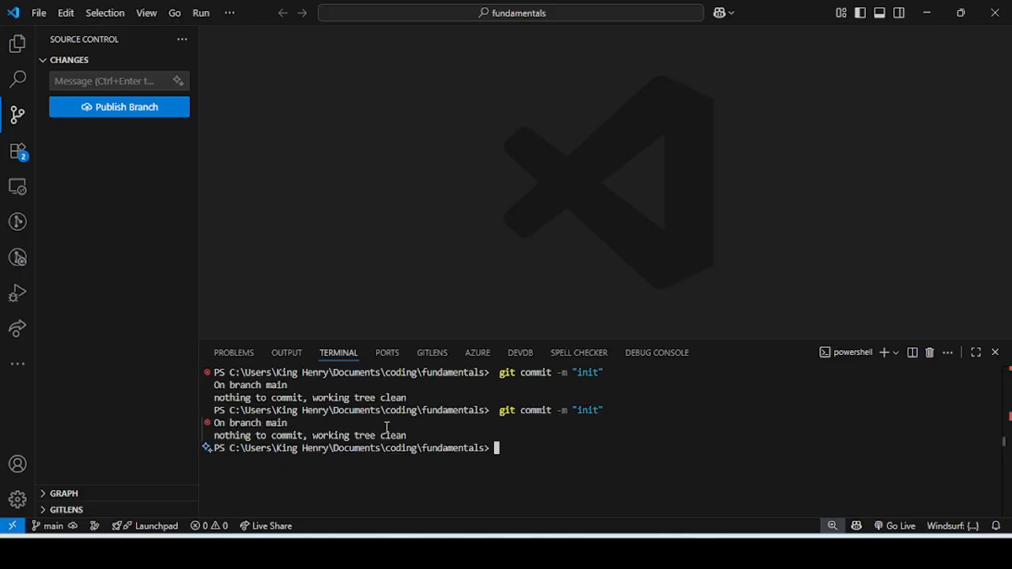
- Recall the commit command in the terminal and replace it with git push, leaving it unexecuted
key(Up)
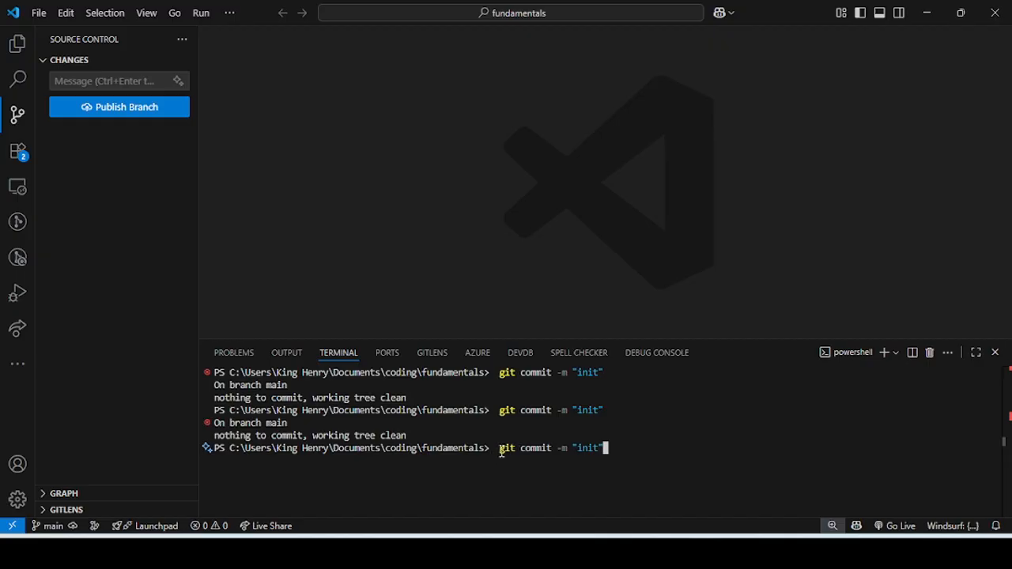
drag(500, 449, 560, 448)
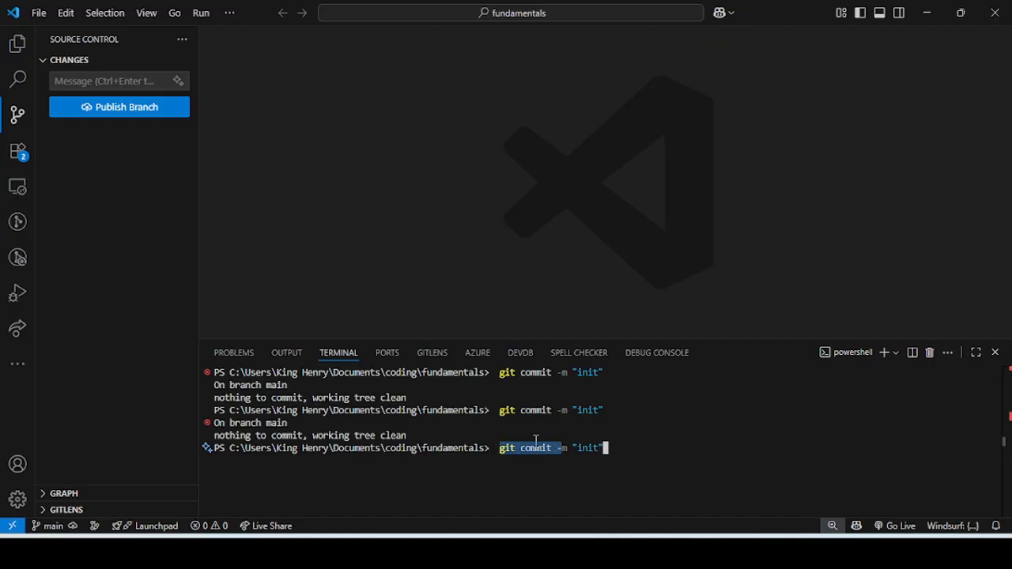
click(635, 446)
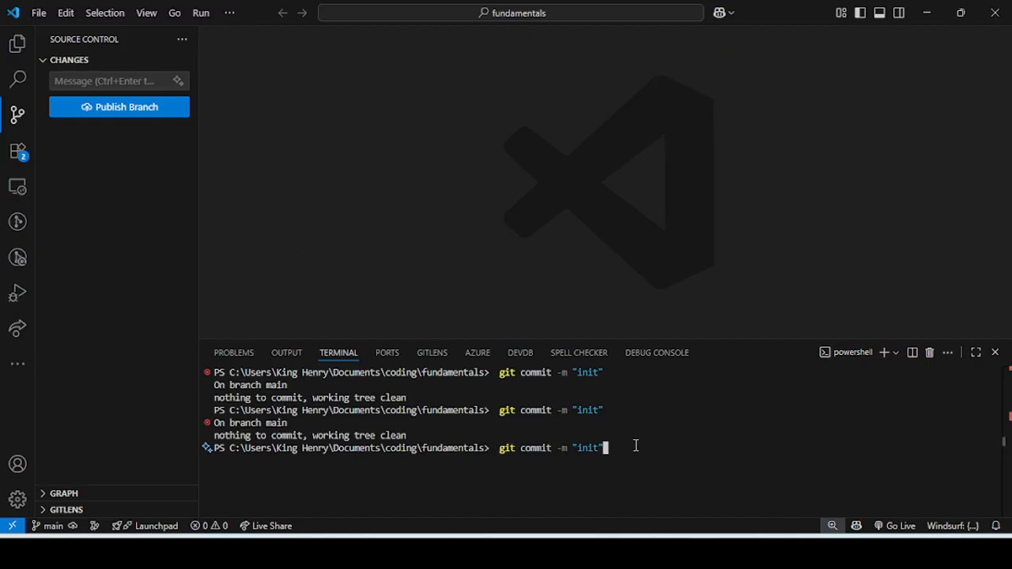
key(BackSpace)
key(BackSpace)
key(BackSpace)
key(BackSpace)
key(BackSpace)
key(BackSpace)
key(BackSpace)
key(BackSpace)
key(BackSpace)
key(BackSpace)
key(BackSpace)
key(BackSpace)
key(BackSpace)
key(BackSpace)
key(BackSpace)
key(BackSpace)
key(BackSpace)
key(BackSpace)
key(BackSpace)
key(BackSpace)
text(git push)
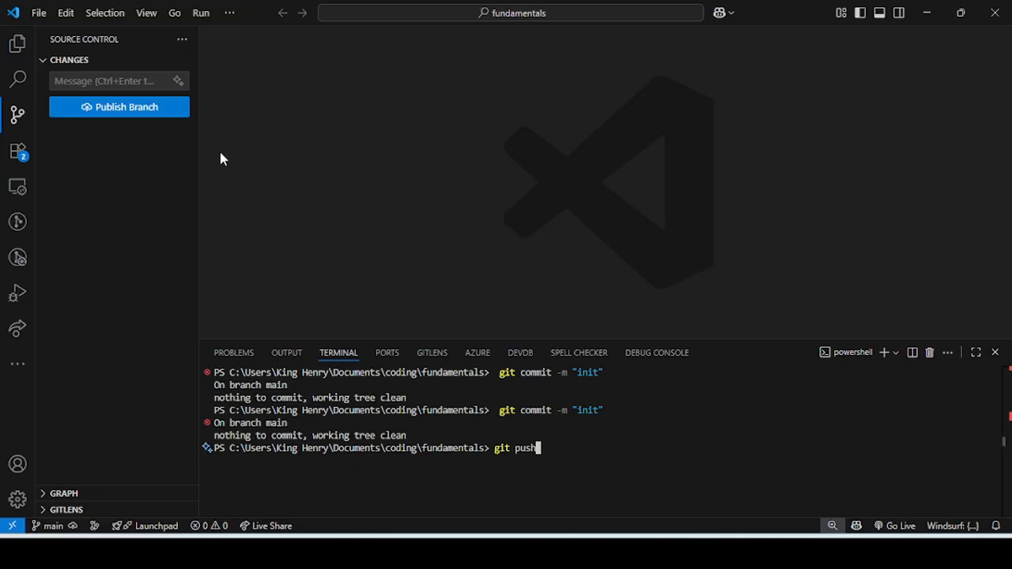
- Publish the branch to a public GitHub repository named fundamentals and hide the terminal
click(119, 115)
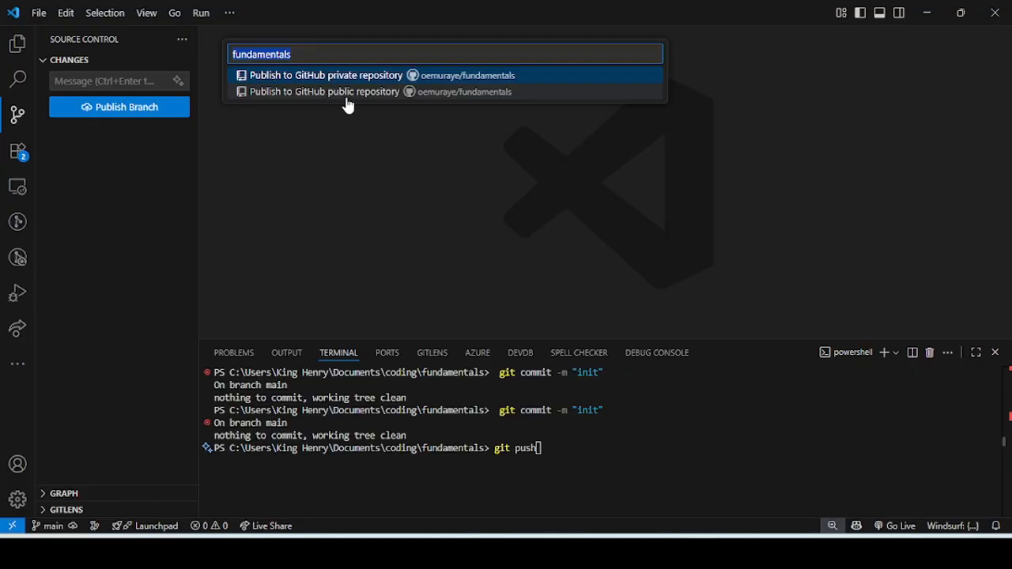
click(353, 96)
click(354, 96)
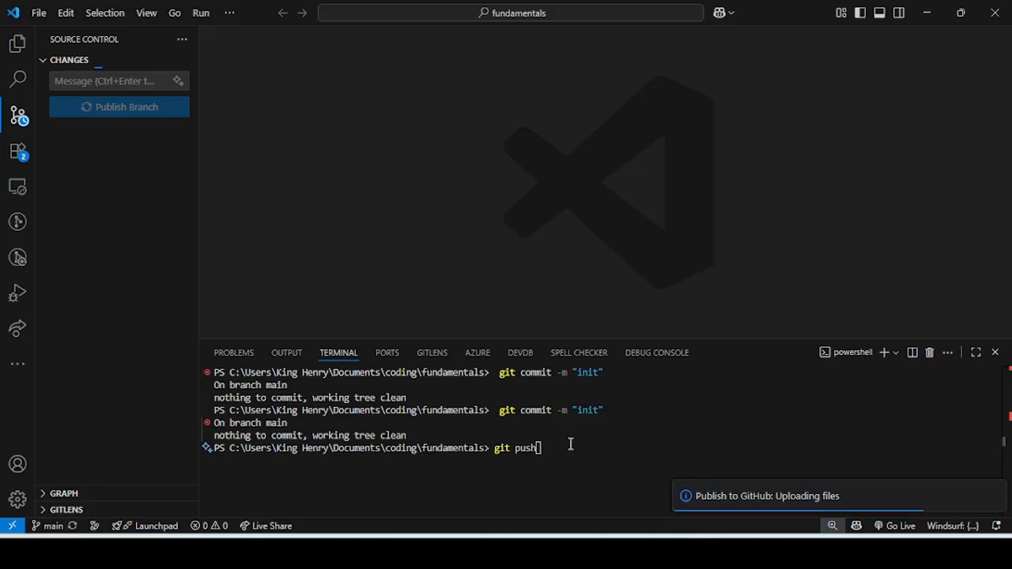
key(ctrl+grave)
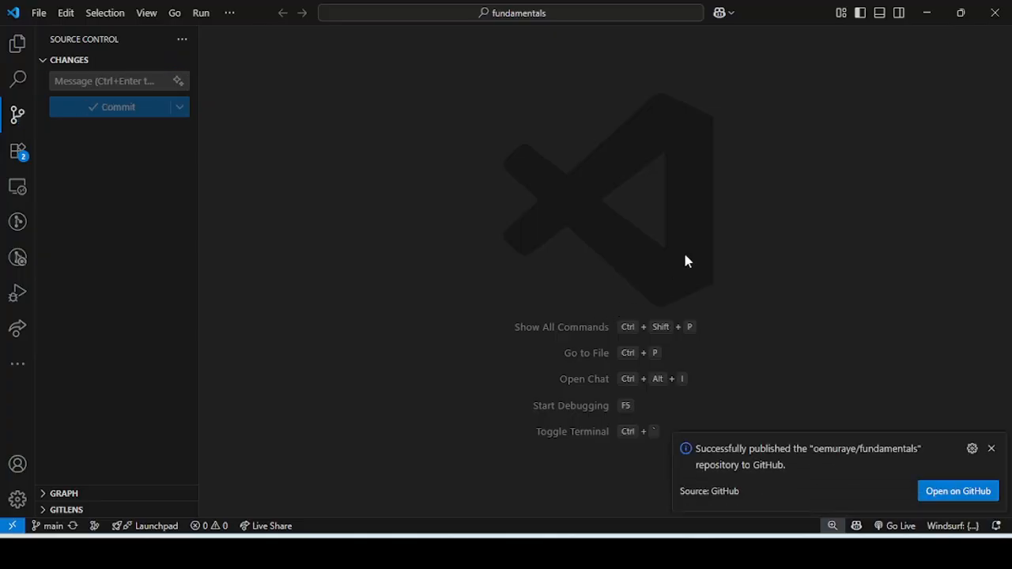
- Switch to GitHub in the browser, open the fundamentals repository from your repositories, and check its uploaded files
click(923, 14)
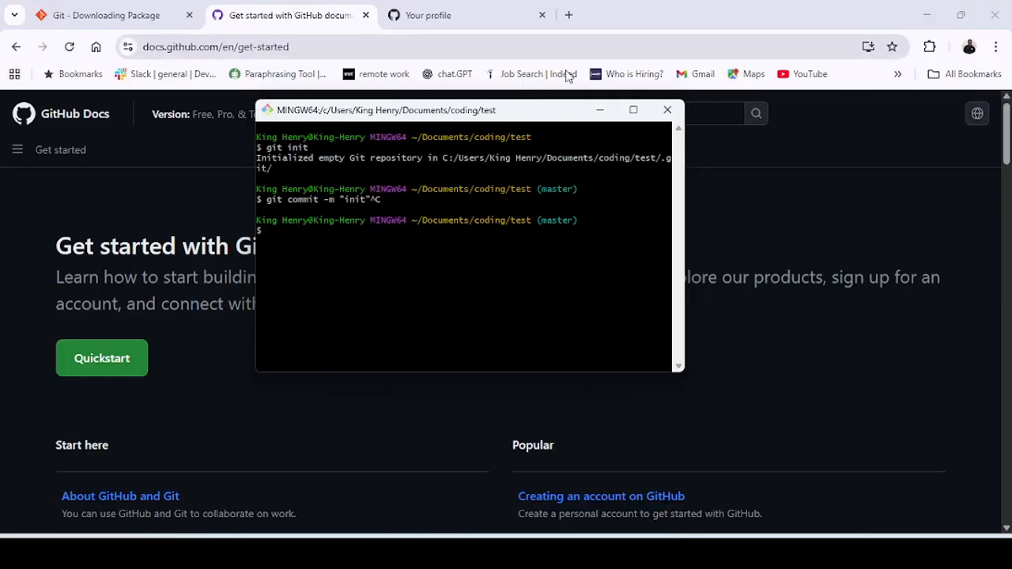
click(128, 215)
click(397, 9)
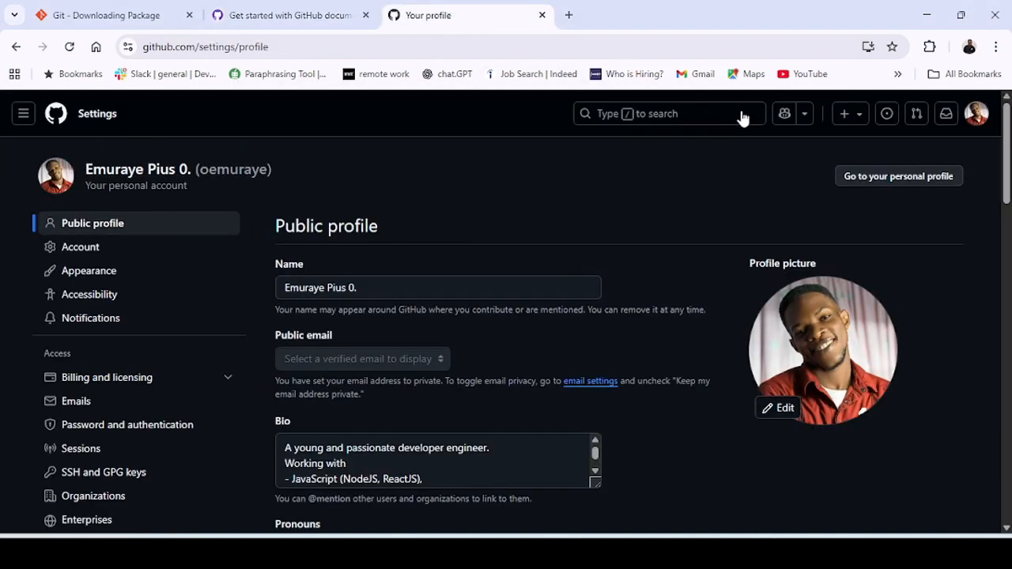
click(976, 115)
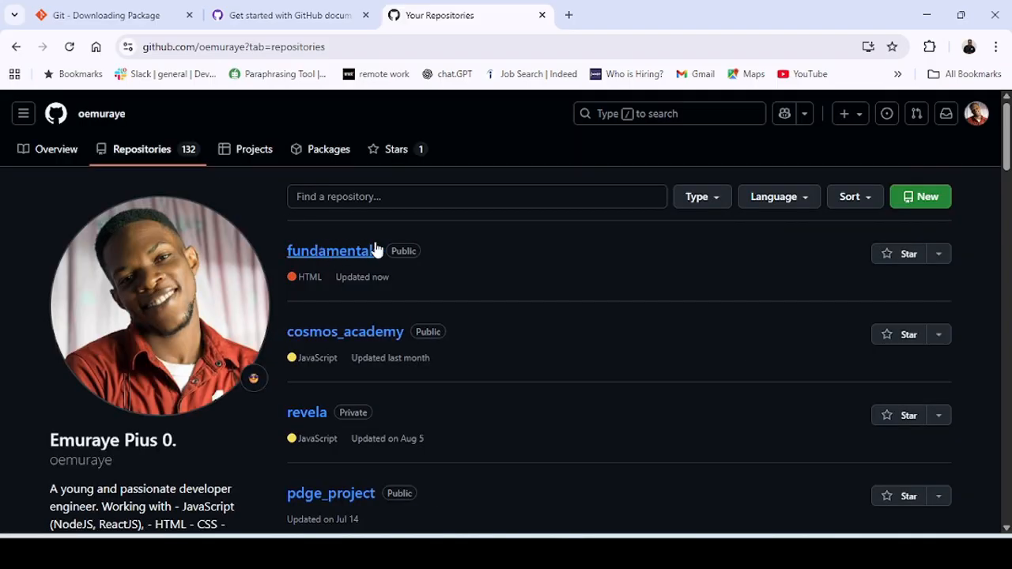
click(324, 257)
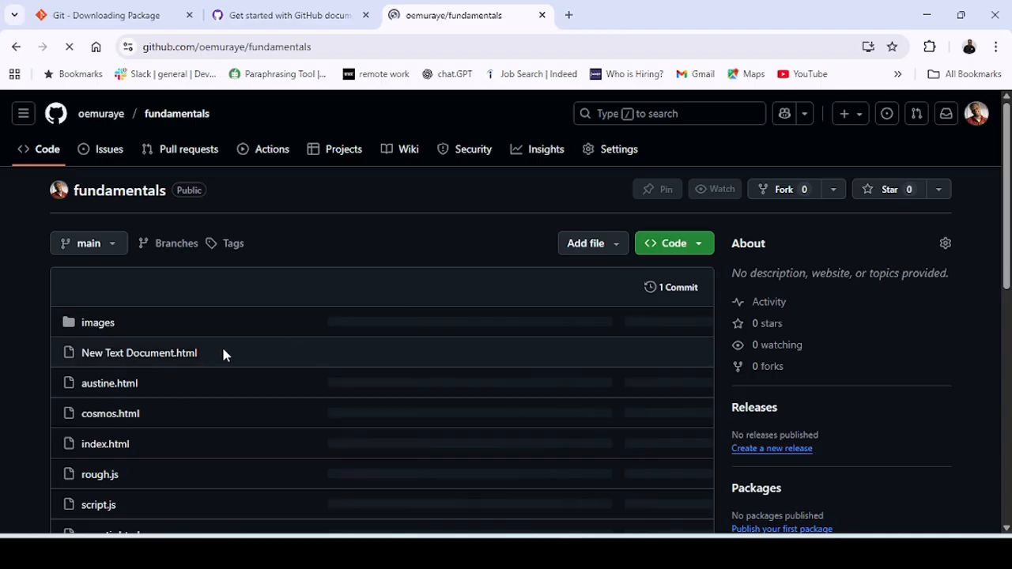
scroll(218, 364, down, 1)
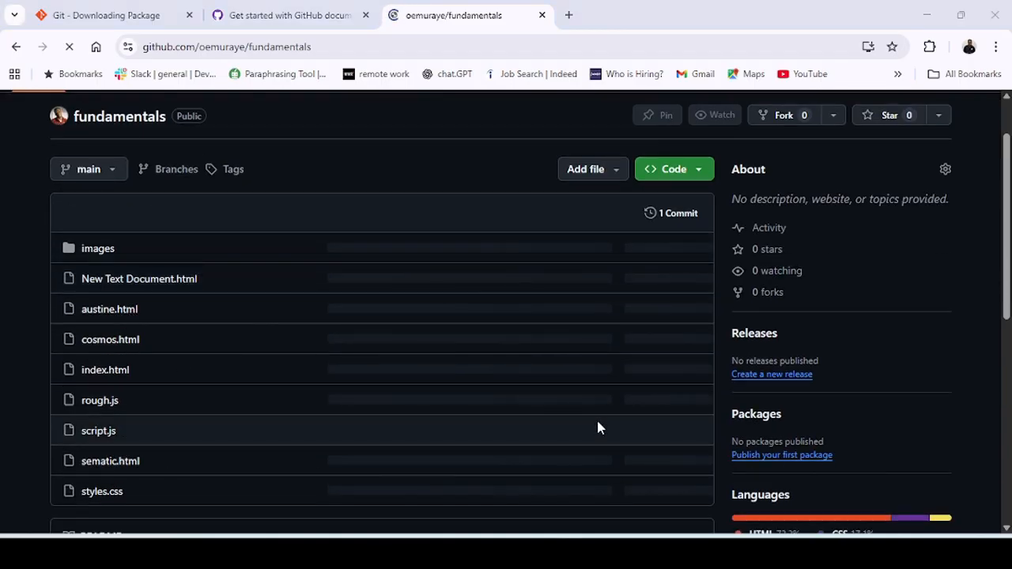
- Return to VS Code, open sematic.html, and shorten the h6 heading on line 19 to "VS Code!"
key(alt+Tab)
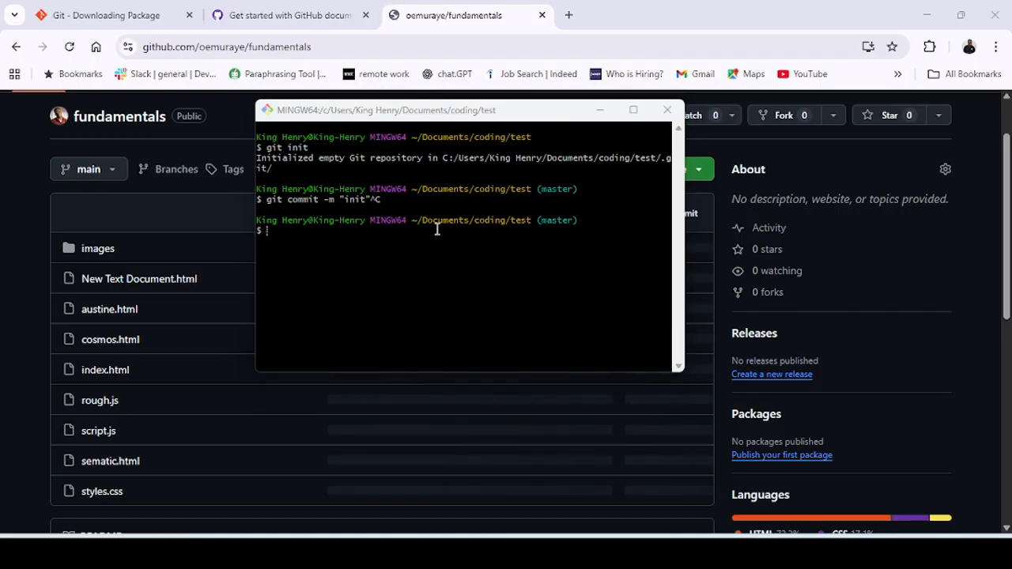
key(alt+Tab)
key(Tab)
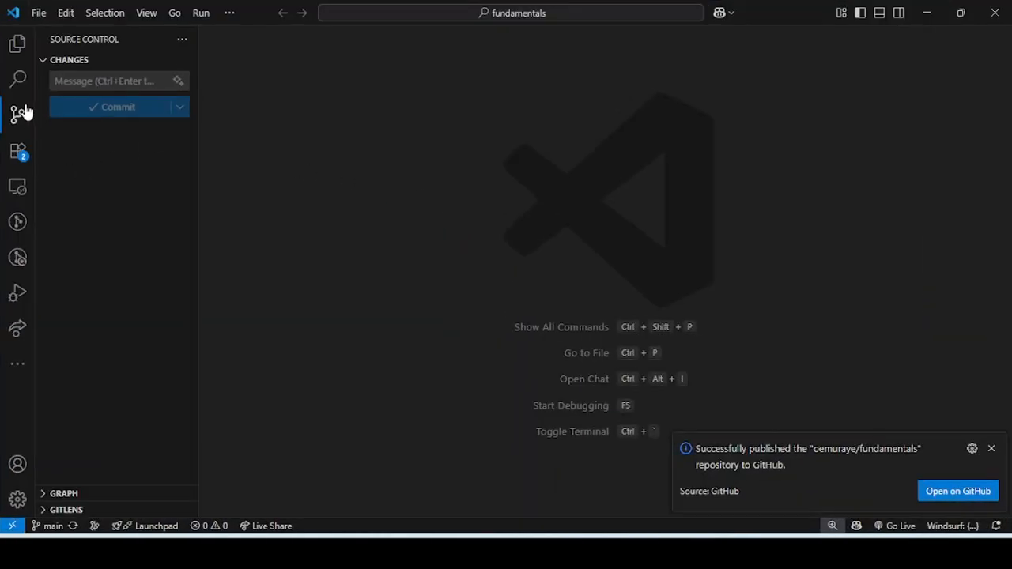
click(13, 46)
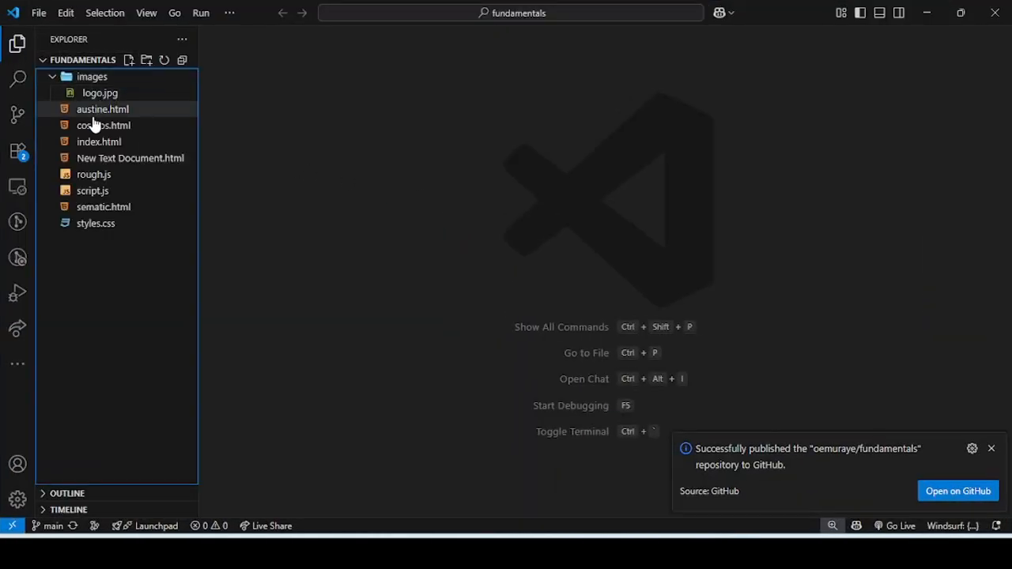
click(100, 209)
scroll(419, 277, down, 1)
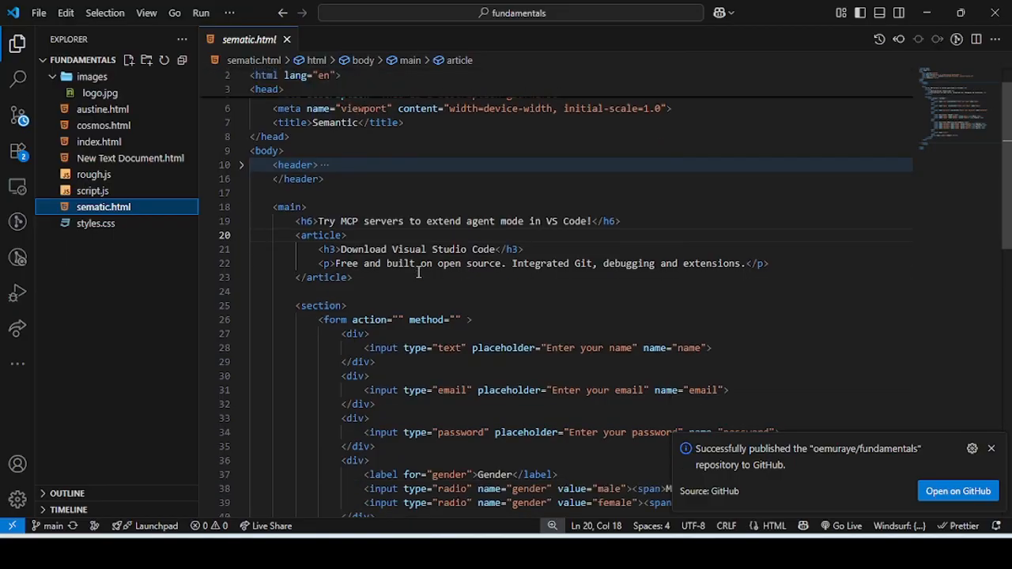
click(340, 224)
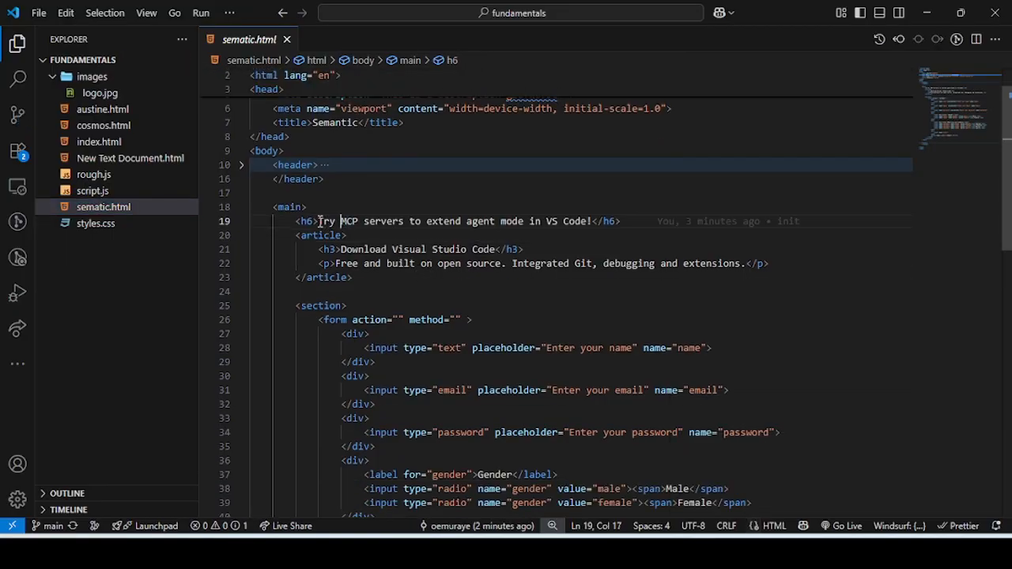
drag(318, 222, 545, 224)
key(BackSpace)
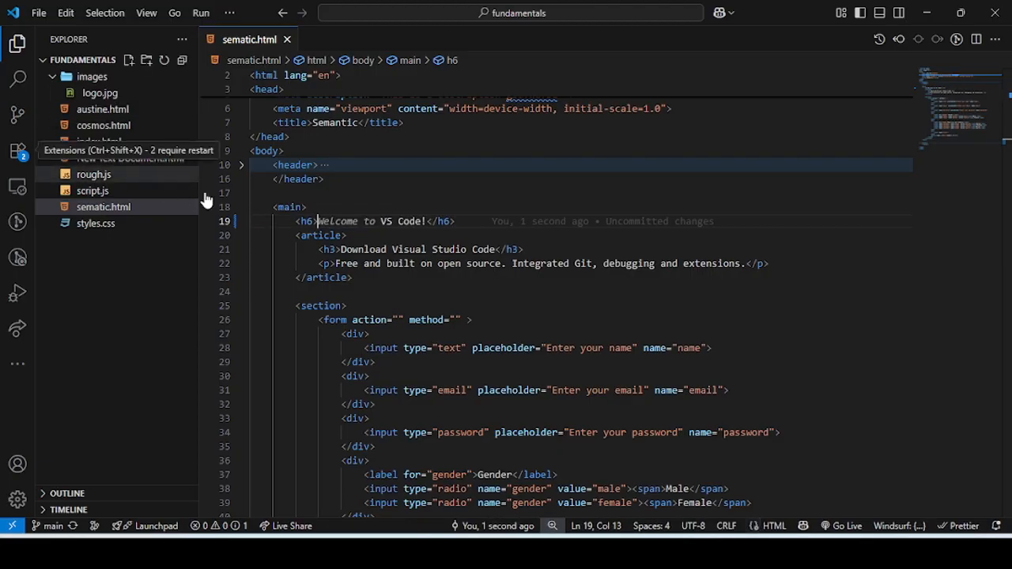
- Check the modified file in source control and search the extensions marketplace for "git"
click(19, 119)
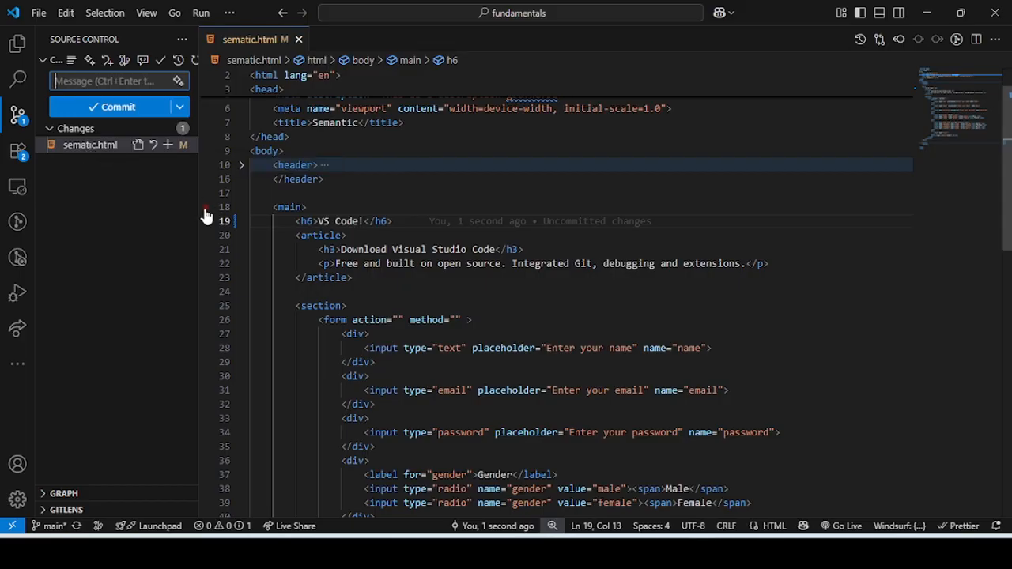
click(18, 150)
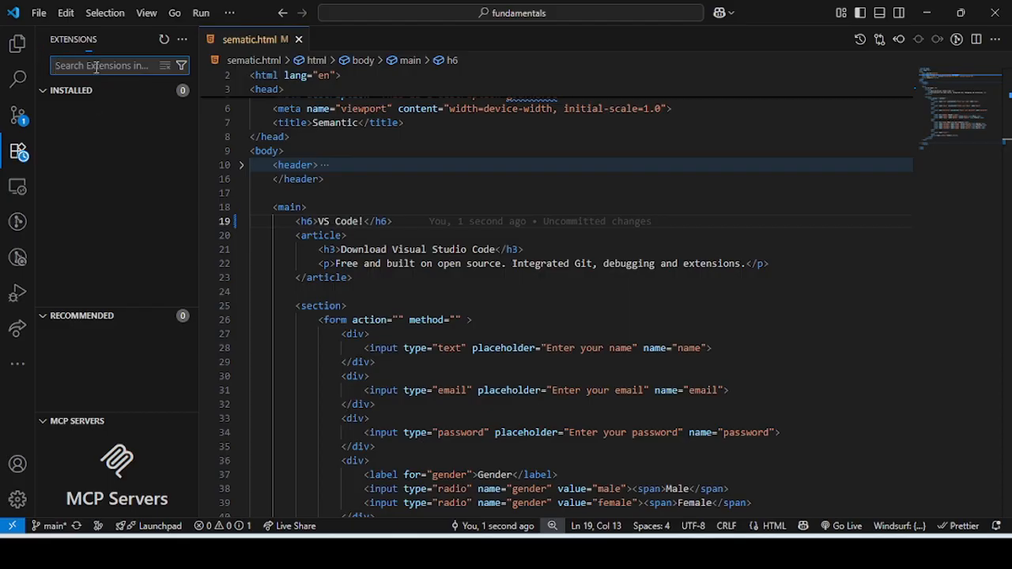
text(git)
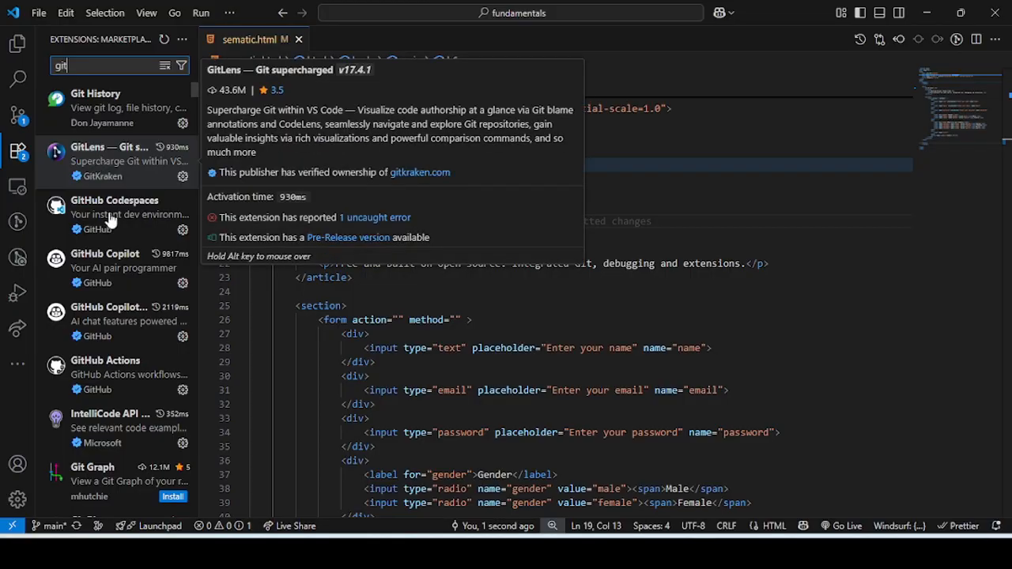
click(17, 43)
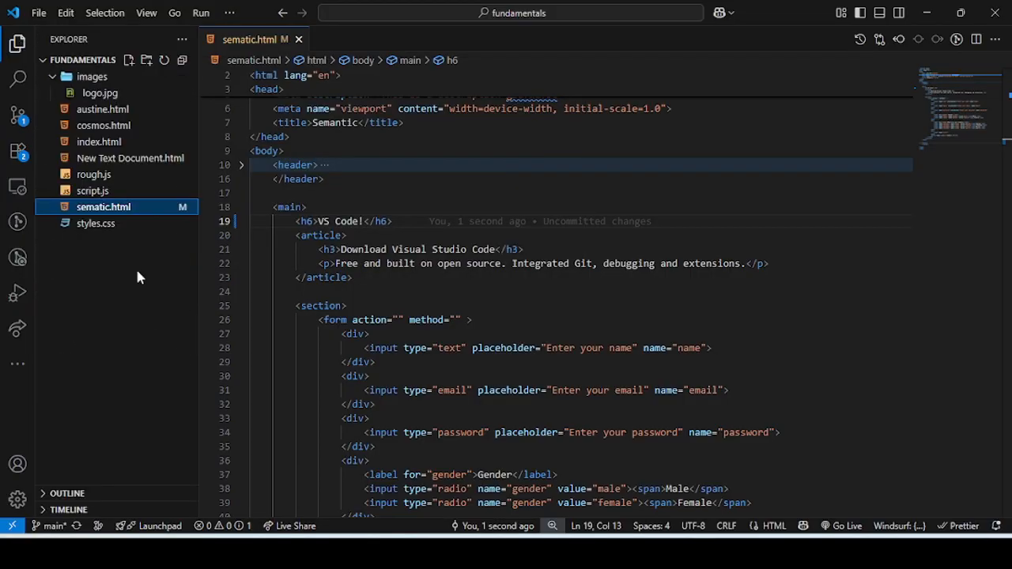
click(18, 115)
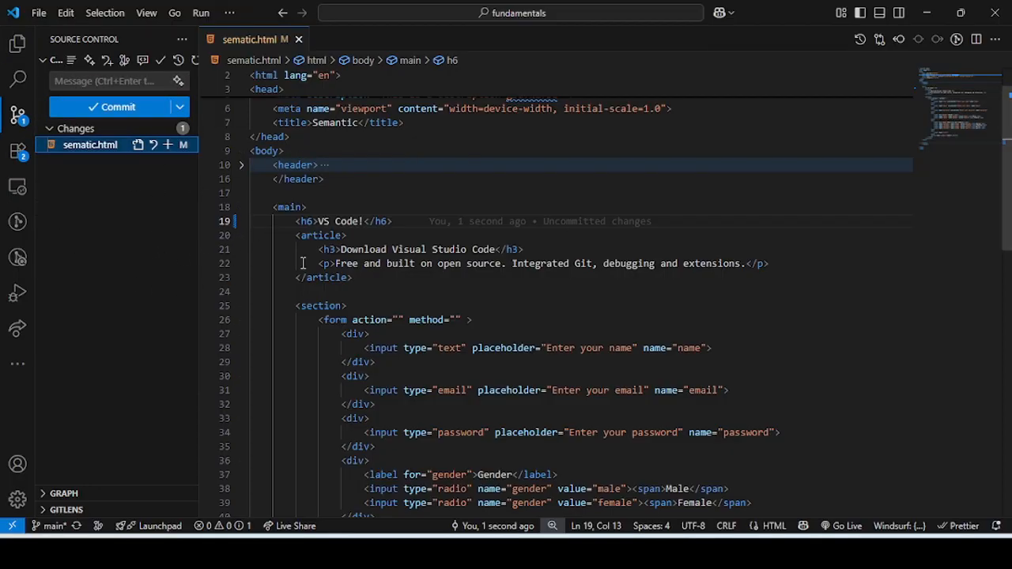
- Delete the empty action attribute from the form's opening tag on line 26 of sematic.html
drag(410, 320, 352, 319)
key(BackSpace)
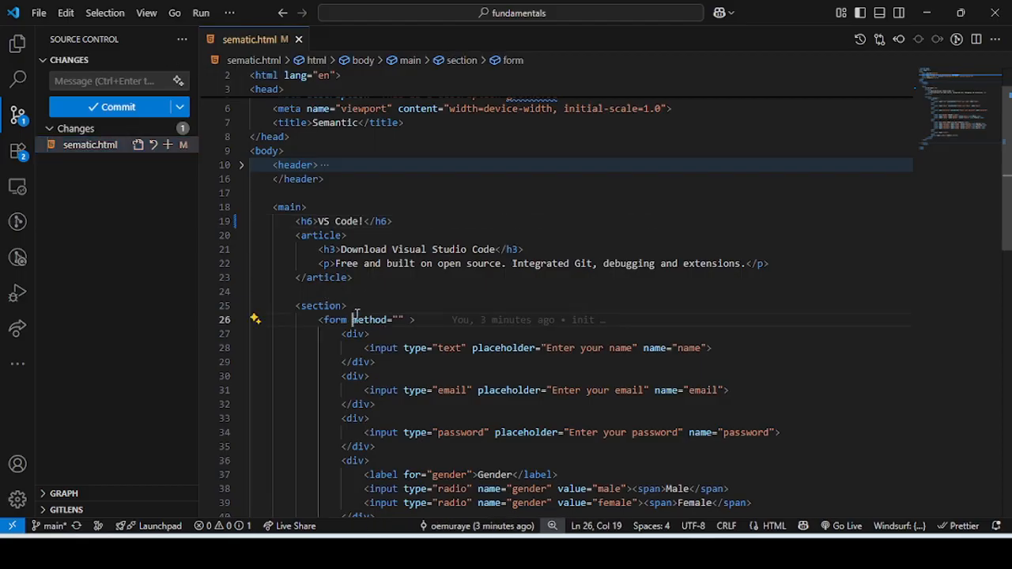
key(ctrl+z)
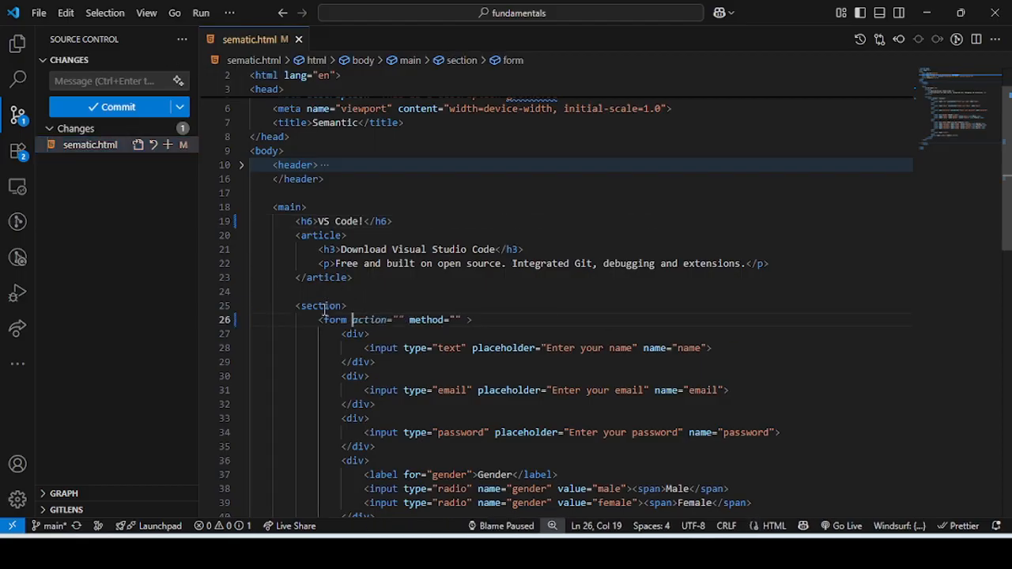
- Compare the modified sematic.html in source control with its committed version, and close the comparison
click(85, 146)
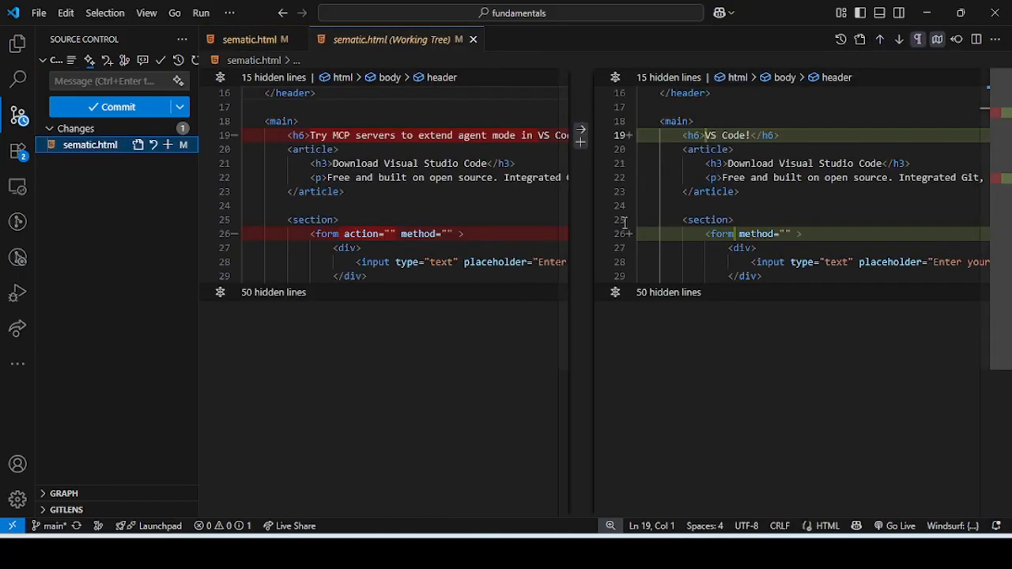
click(473, 38)
- Stage and commit all changes with the message "changed heading title", and sync the commit with origin/main
click(114, 82)
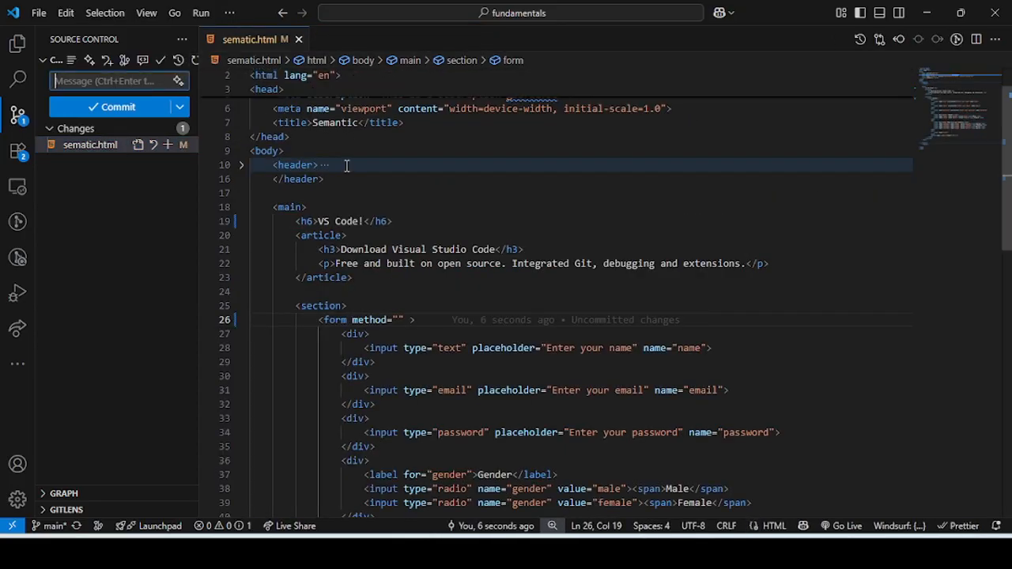
mouse_move(342, 235)
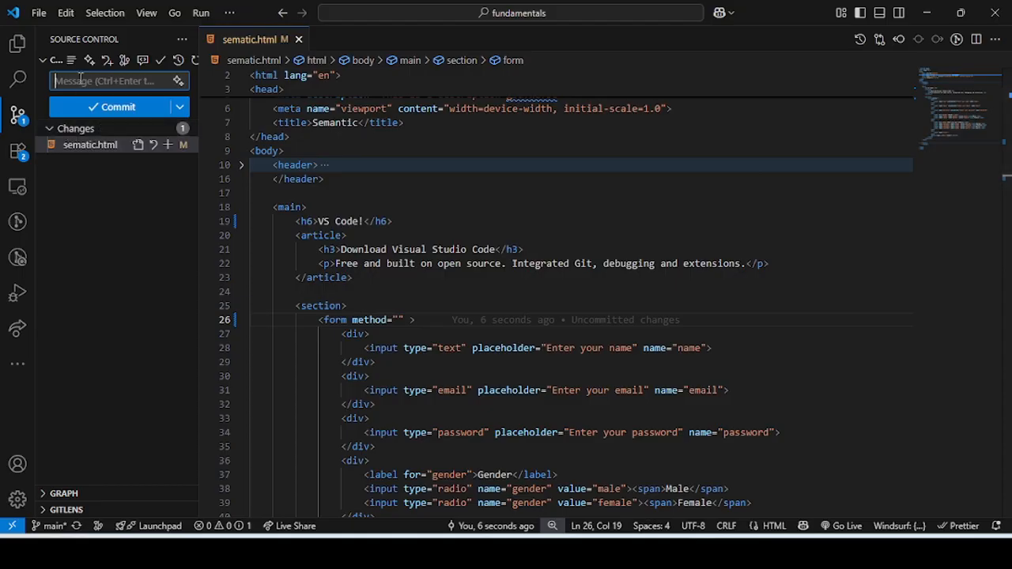
text(changed)
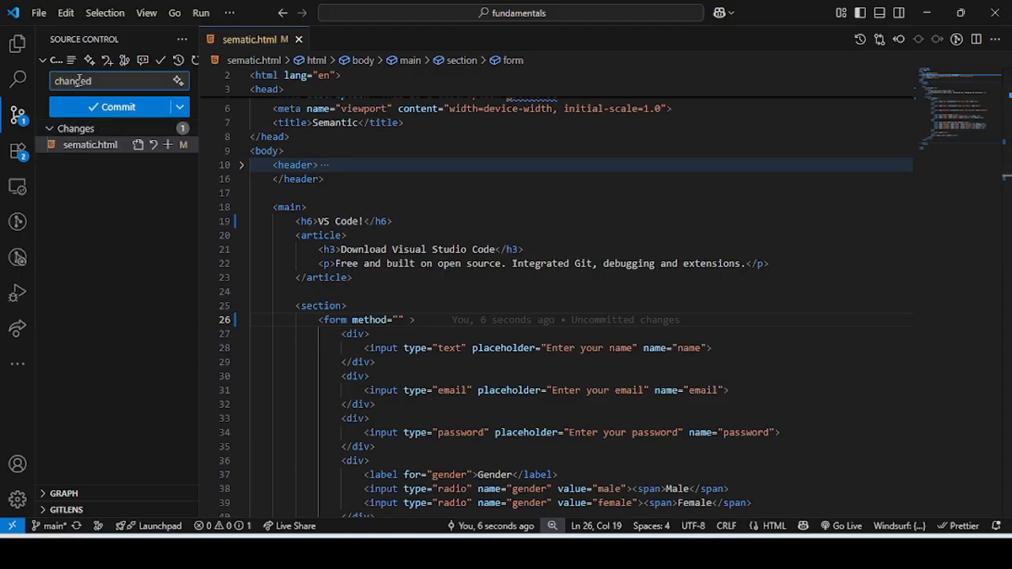
text( heading title)
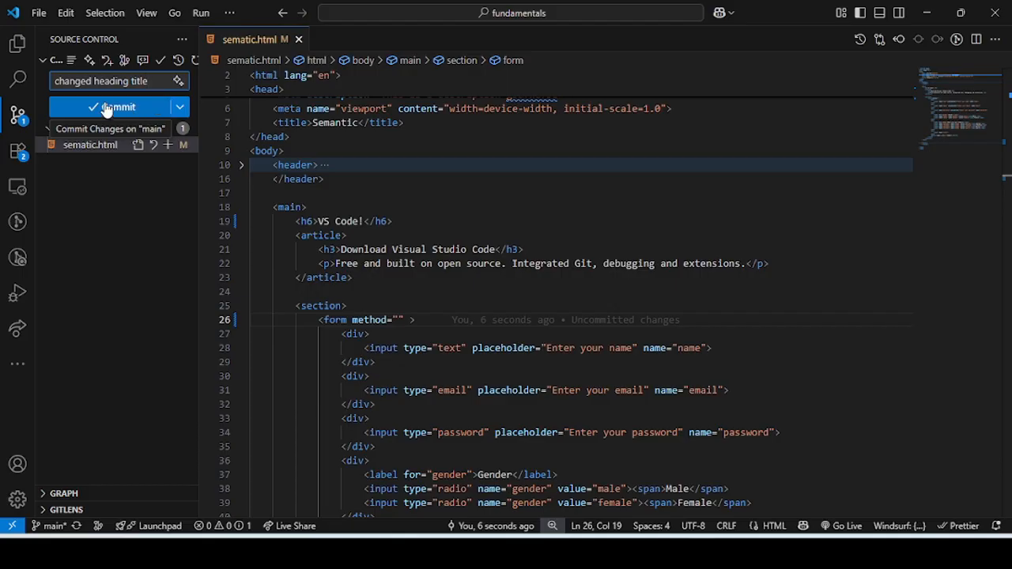
click(180, 108)
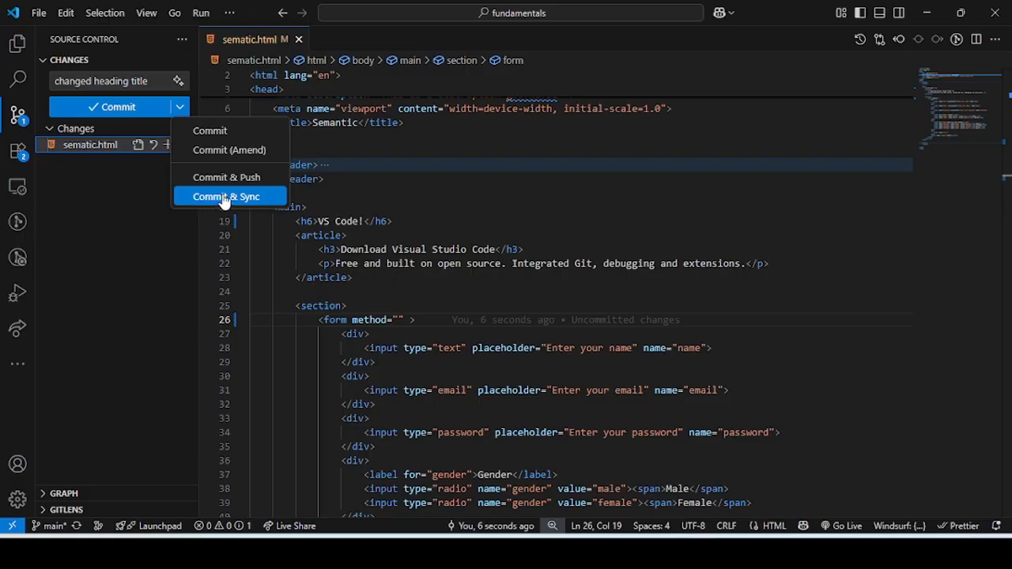
click(133, 191)
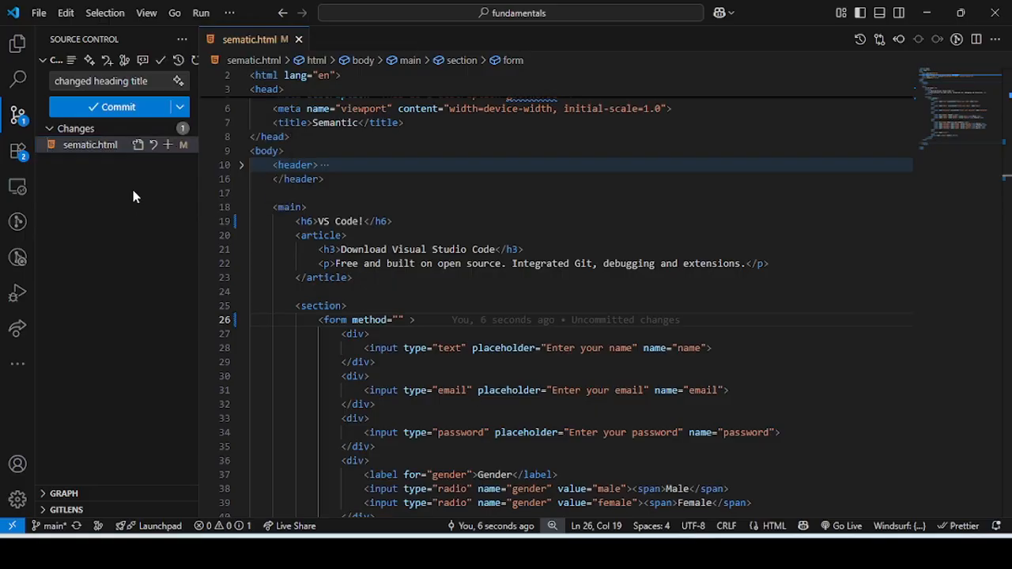
click(93, 109)
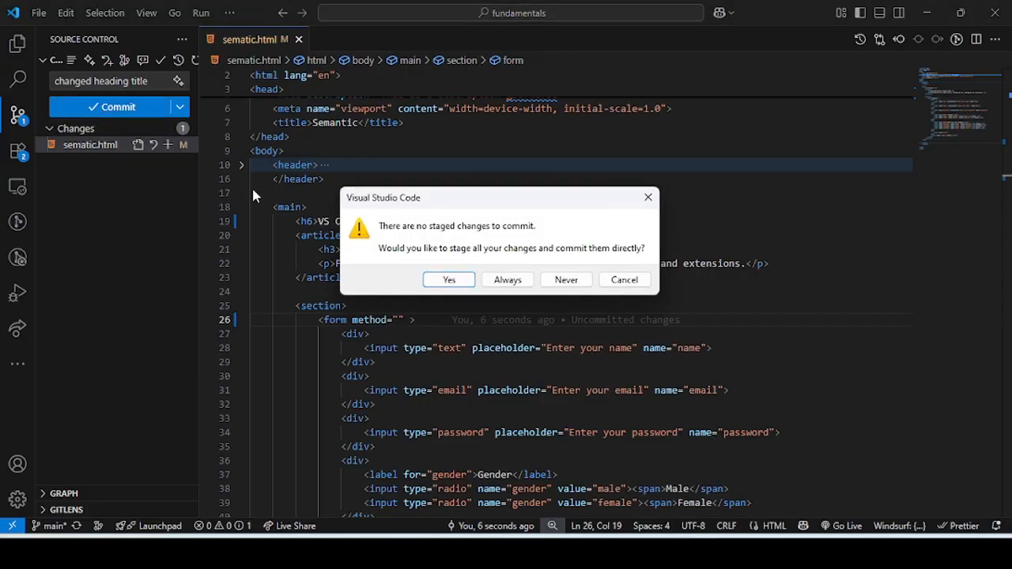
click(448, 280)
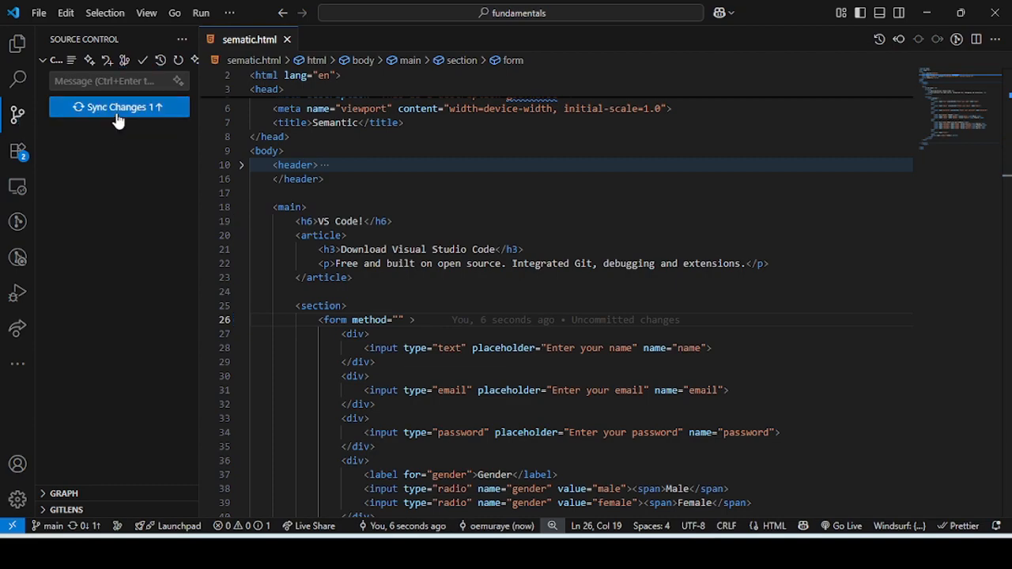
click(117, 118)
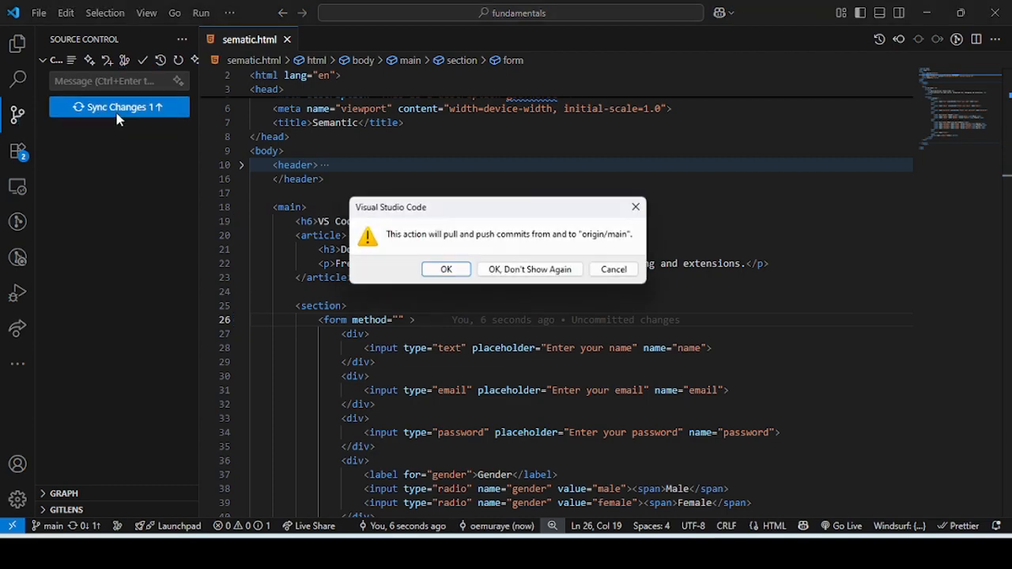
click(440, 273)
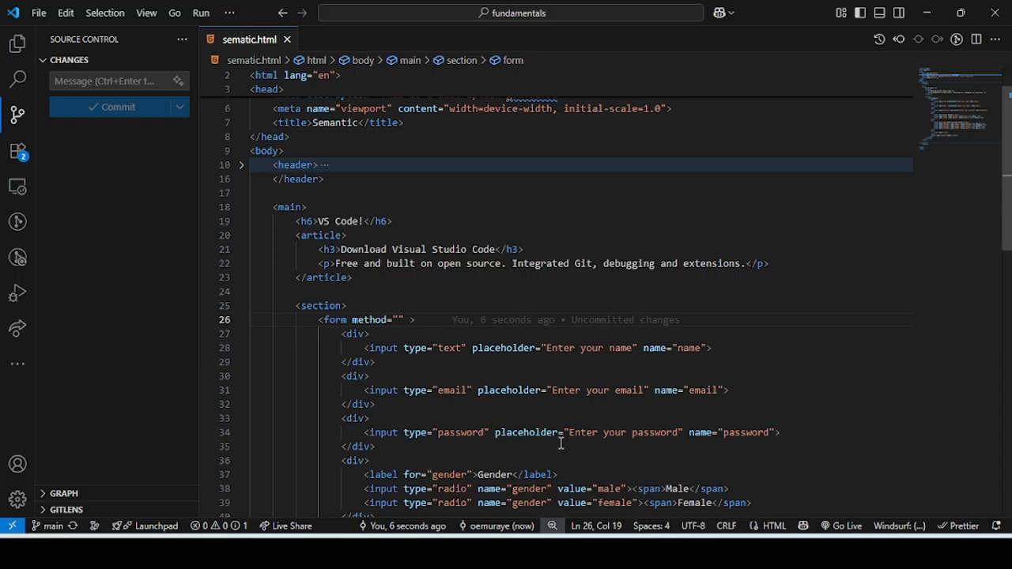
- Switch to GitHub in the browser, reload the fundamentals repository, and open its "changed heading title" commit
key(alt+Tab)
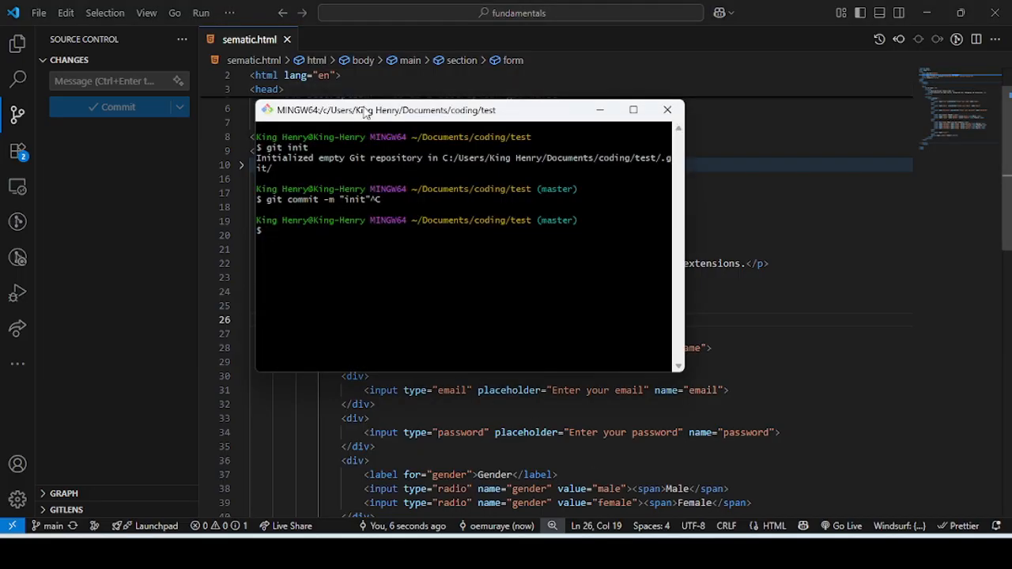
click(490, 431)
key(alt+Tab)
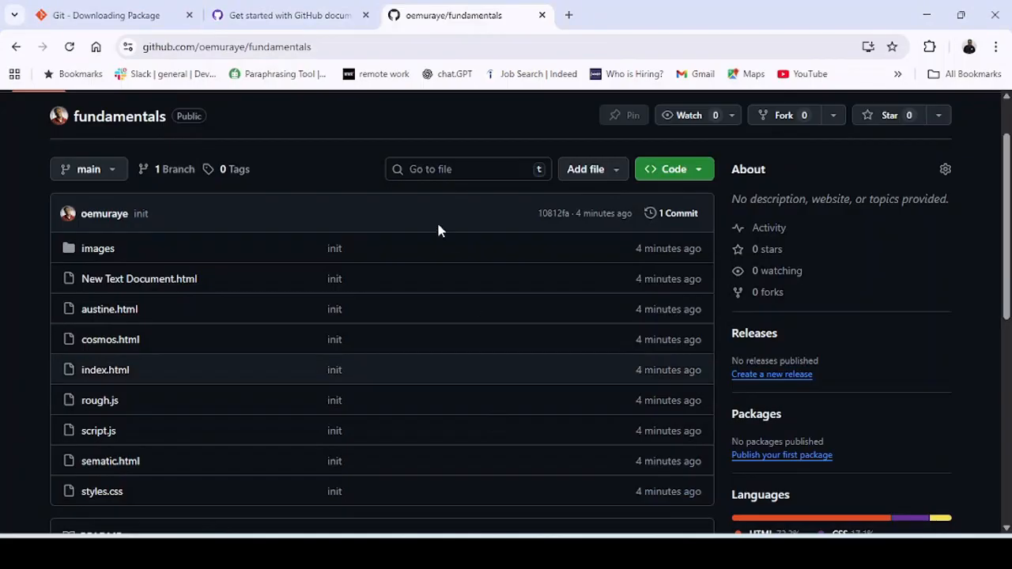
scroll(254, 242, up, 1)
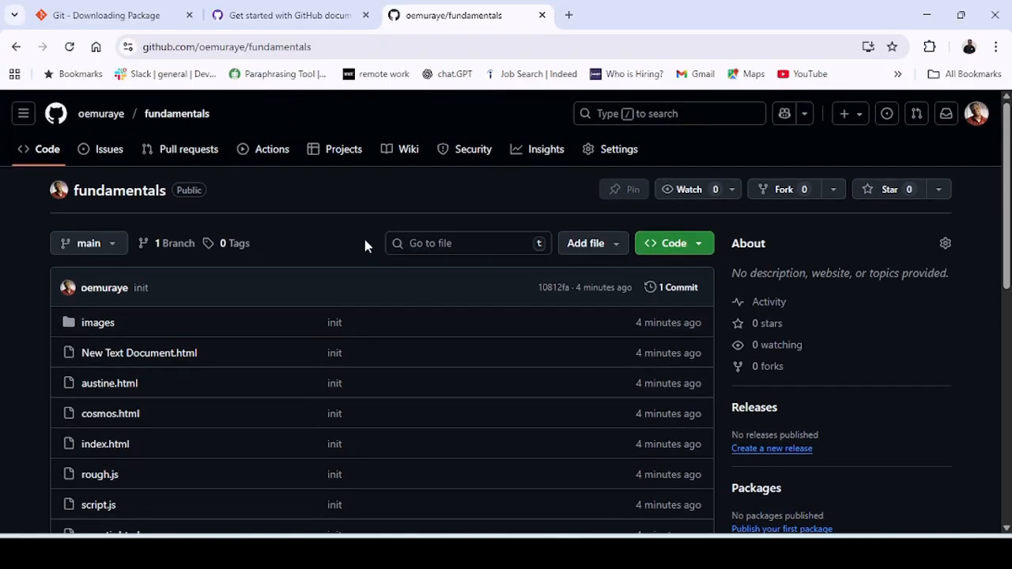
click(70, 46)
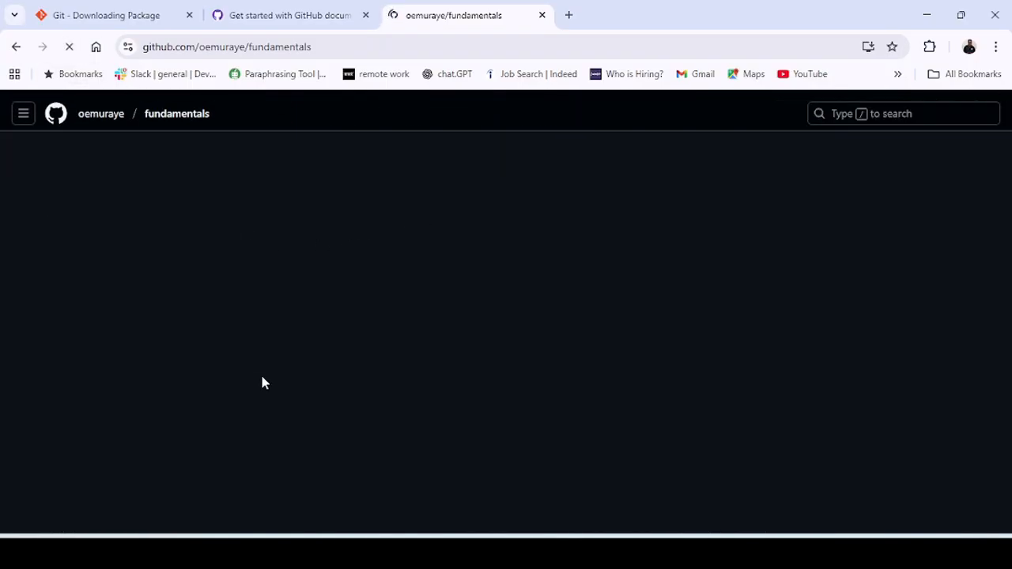
scroll(293, 375, down, 1)
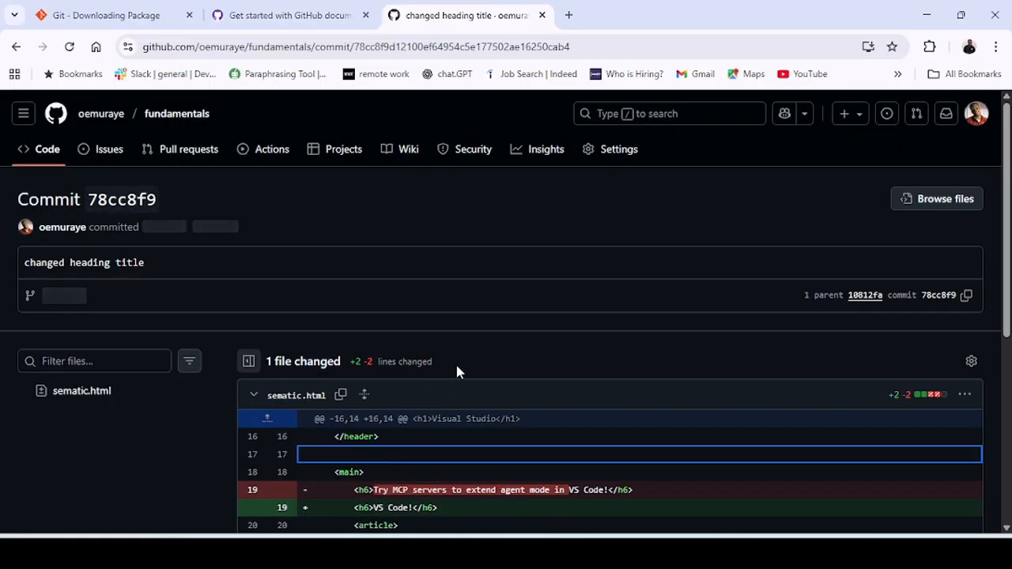
- Examine the removed and added lines of sematic.html in the commit's diff
scroll(455, 362, down, 3)
scroll(456, 283, up, 3)
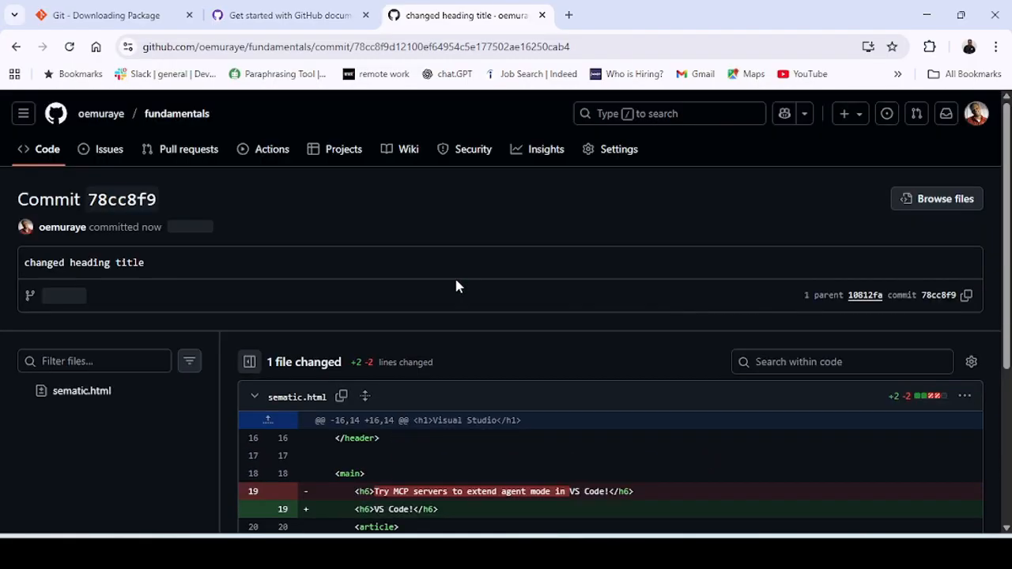
scroll(406, 411, down, 1)
scroll(464, 447, down, 2)
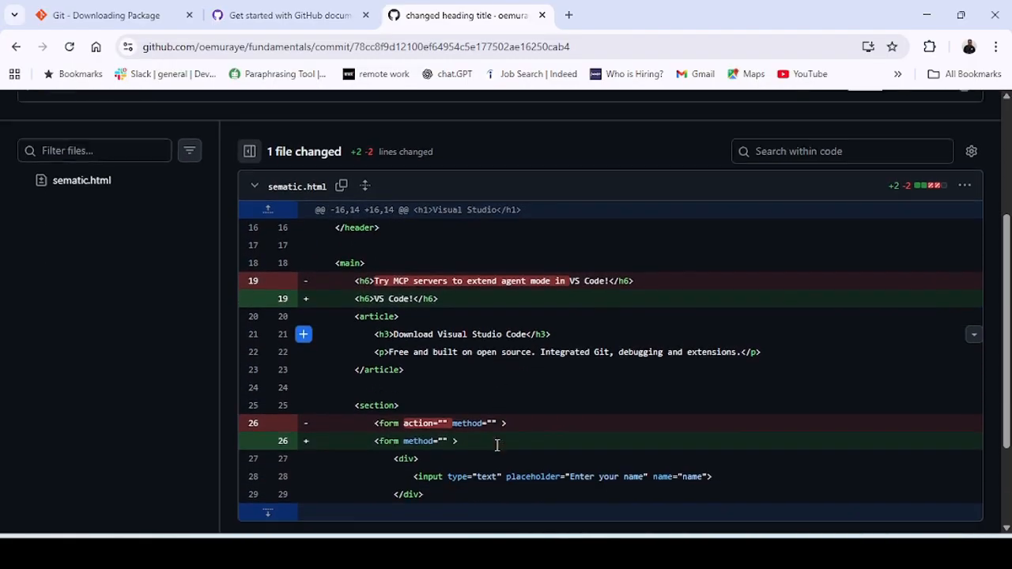
scroll(480, 430, up, 4)
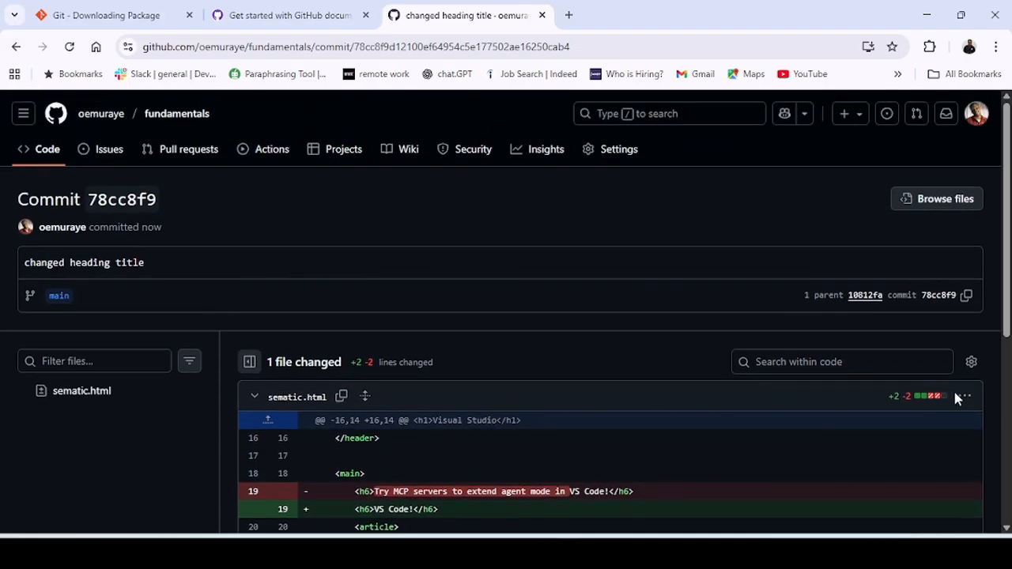
- Open the parent commit 10812fa, look through its changed files, and return to the repository's main code page
click(867, 302)
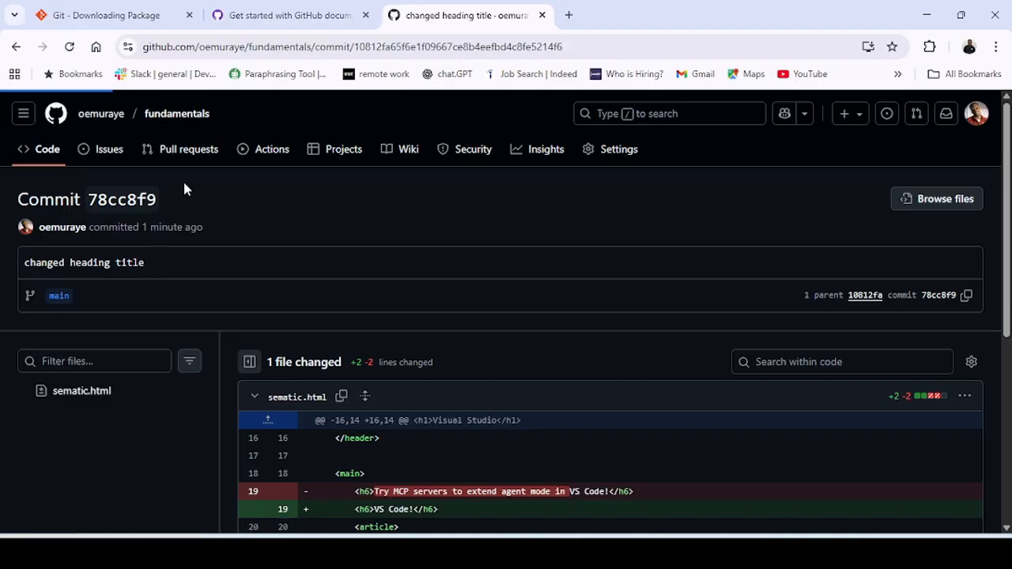
scroll(357, 373, down, 2)
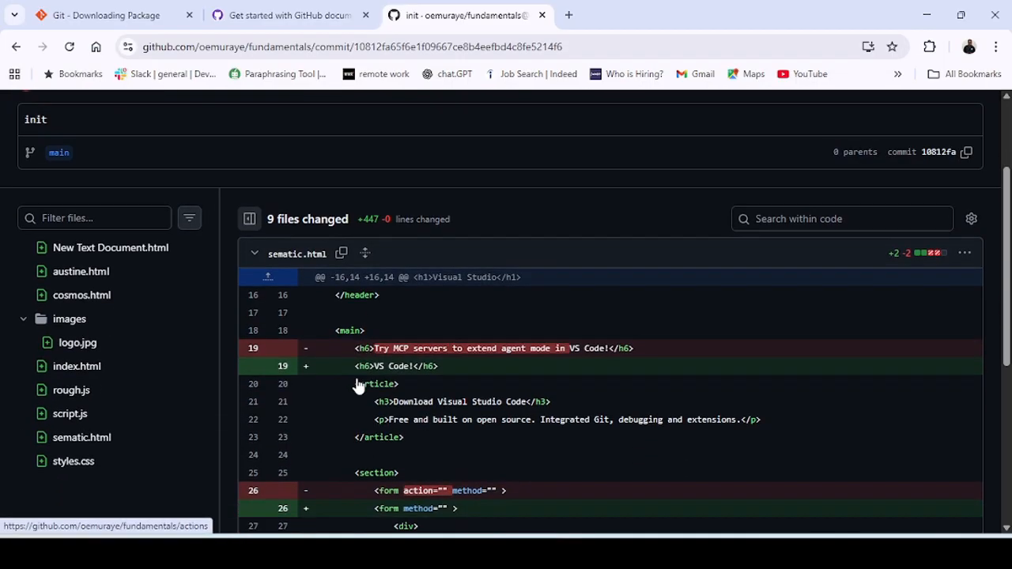
scroll(430, 391, down, 8)
scroll(432, 404, down, 3)
scroll(373, 403, up, 15)
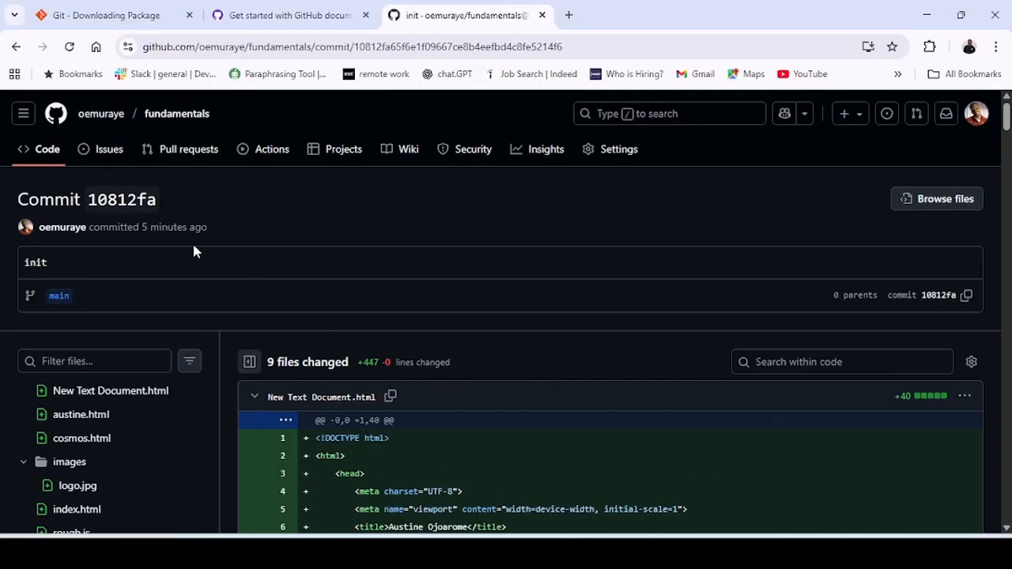
click(46, 156)
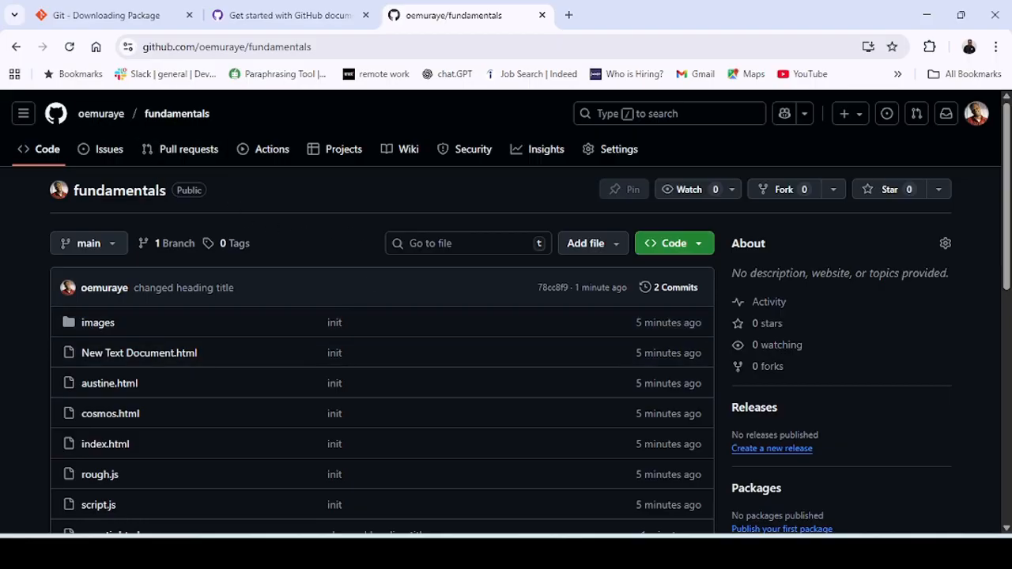
mouse_move(575, 535)
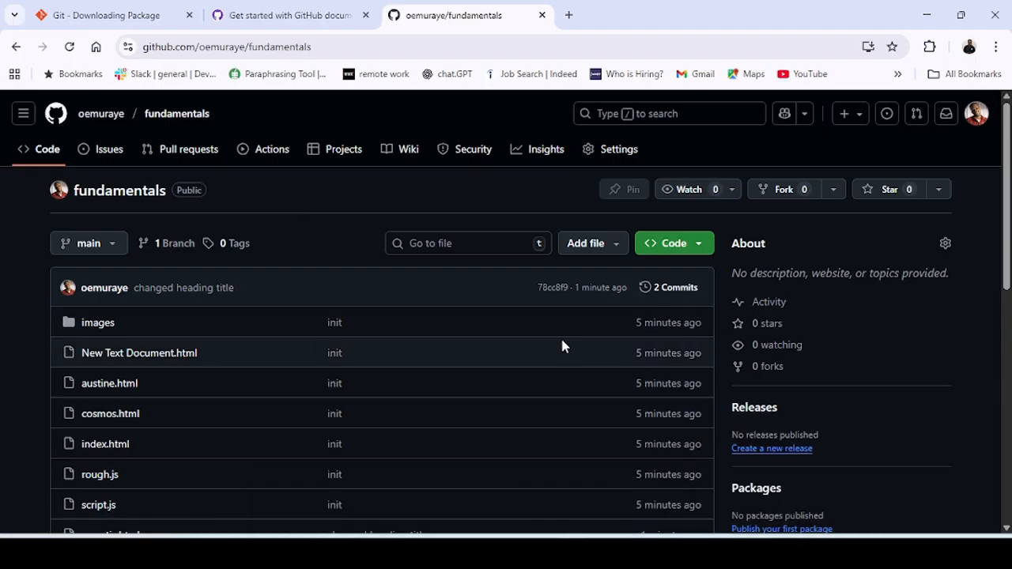
- Switch to VS Code, narrow the source control side bar, and view the form code in sematic.html
key(alt+Tab)
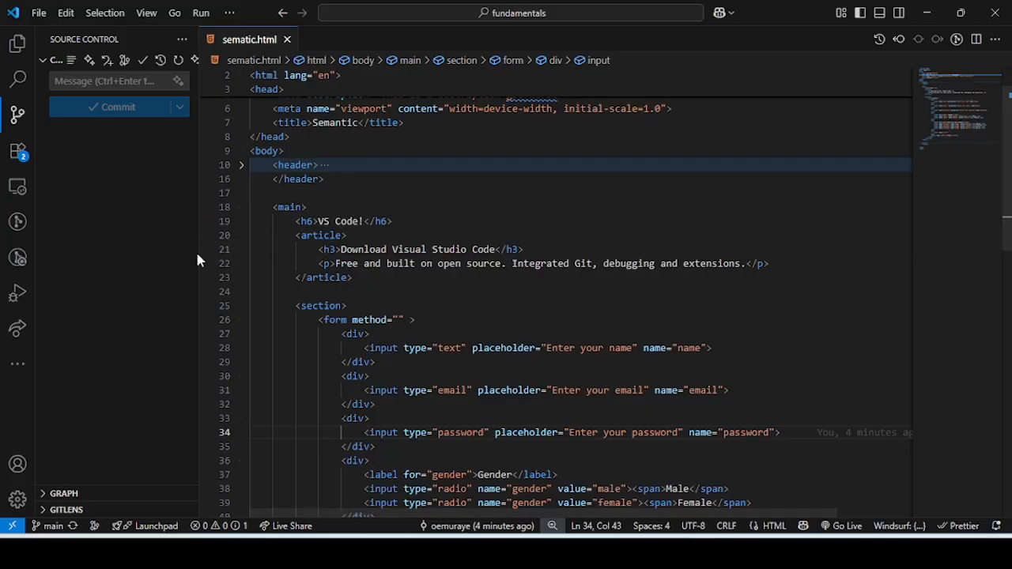
drag(199, 250, 174, 255)
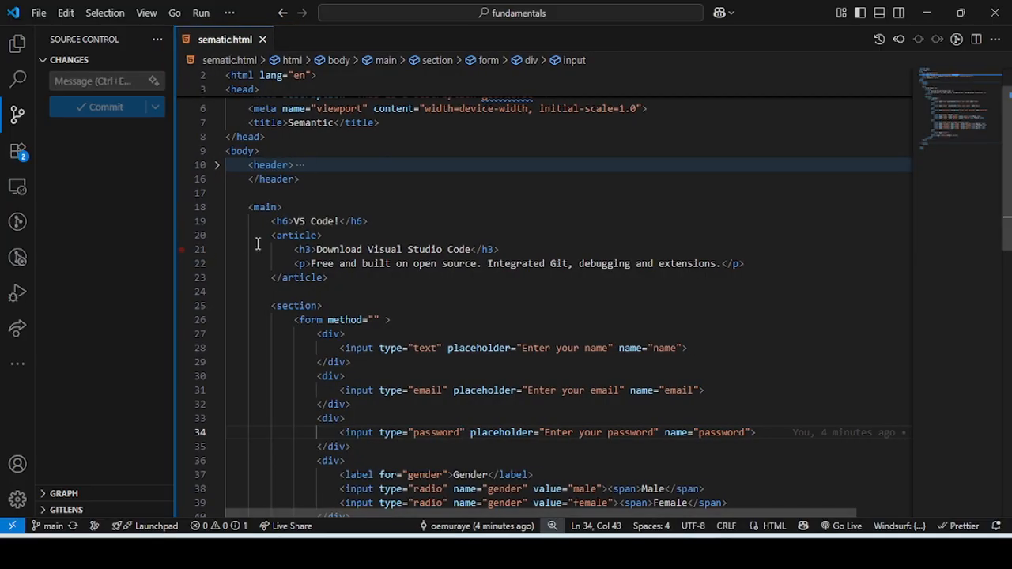
scroll(388, 324, down, 3)
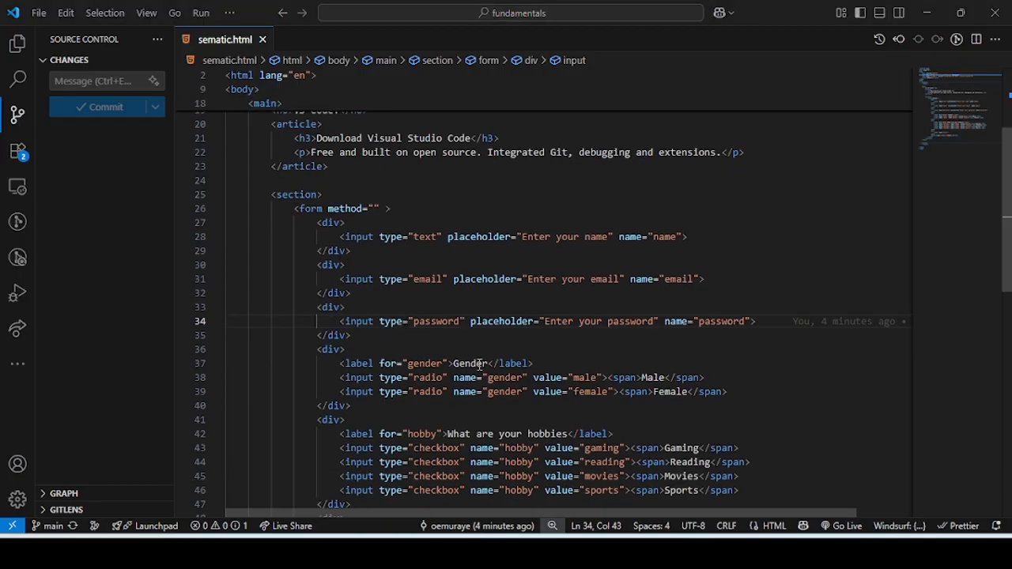
- Switch to GitHub in the browser, open your repositories list, and browse through the listed projects
key(alt+Tab)
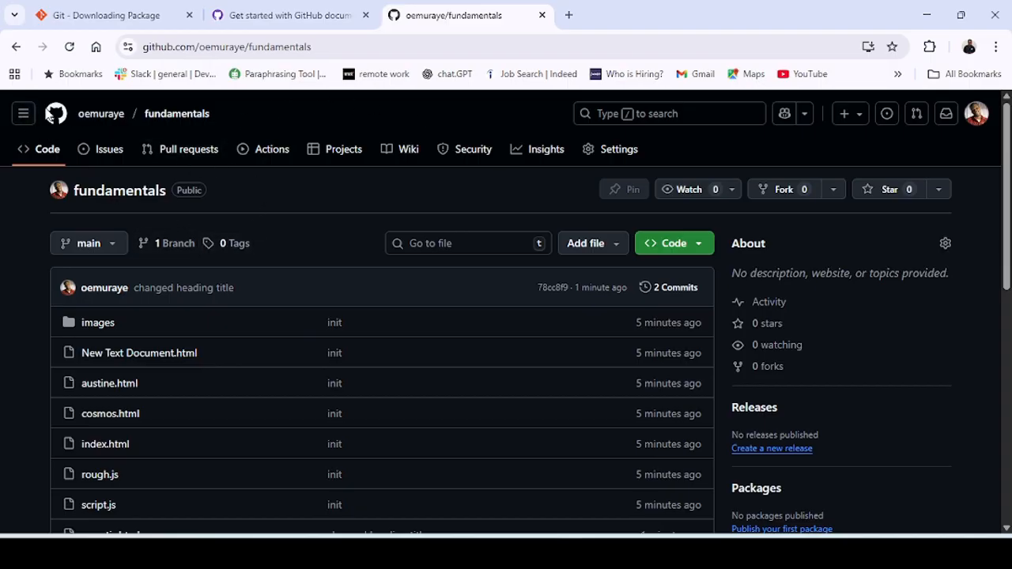
click(974, 119)
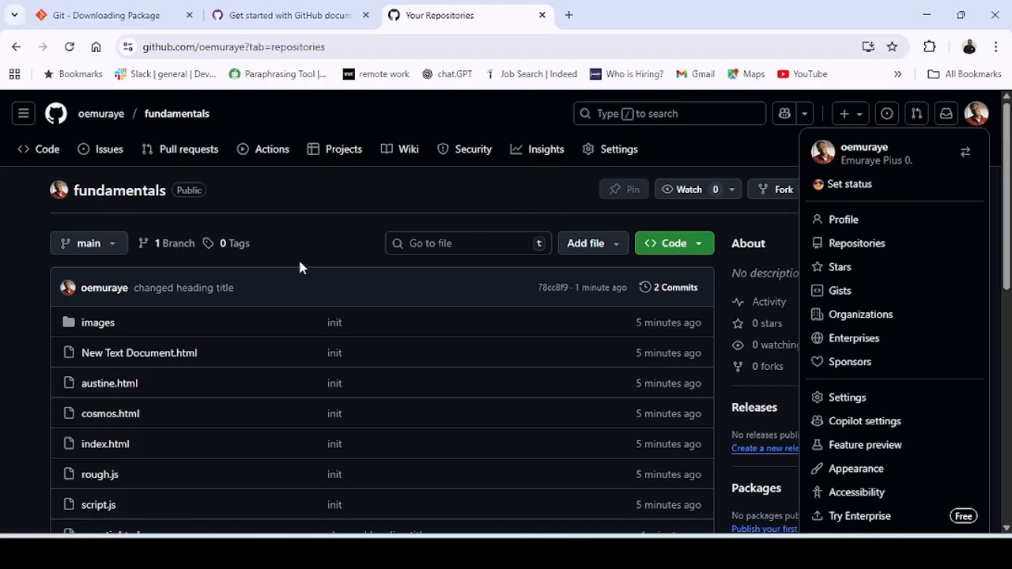
scroll(299, 257, down, 5)
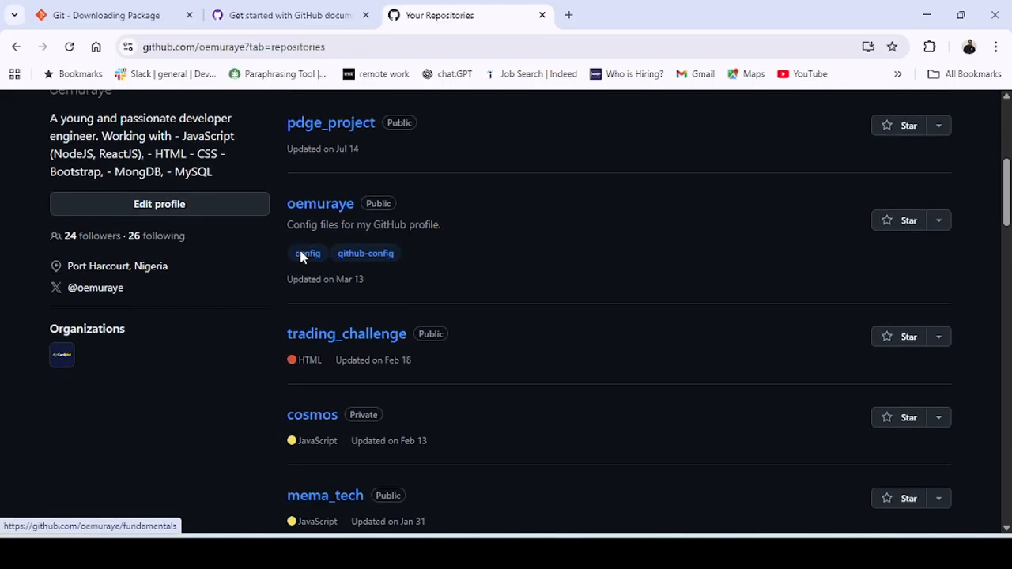
scroll(300, 257, down, 9)
scroll(301, 257, down, 8)
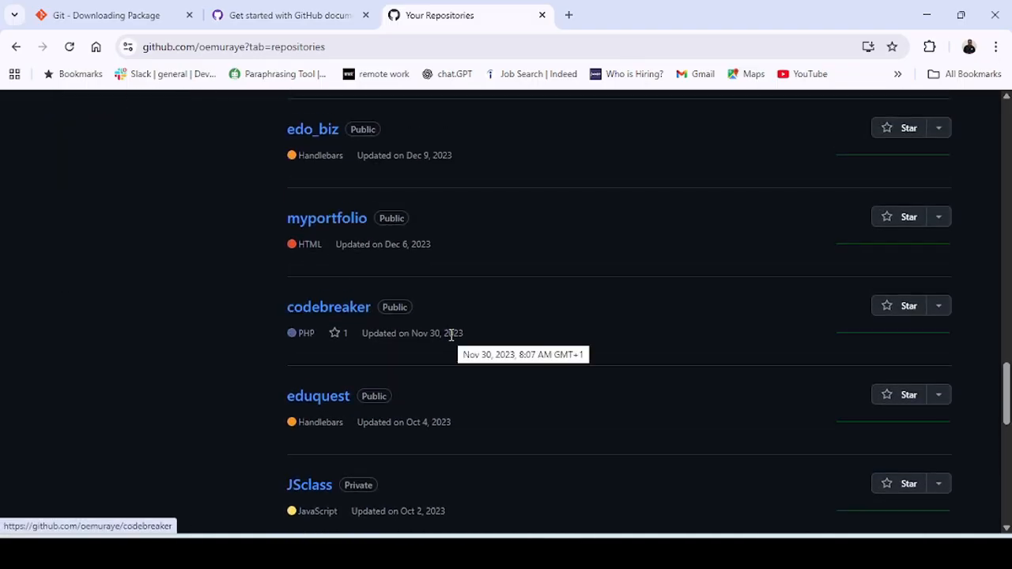
scroll(451, 334, down, 9)
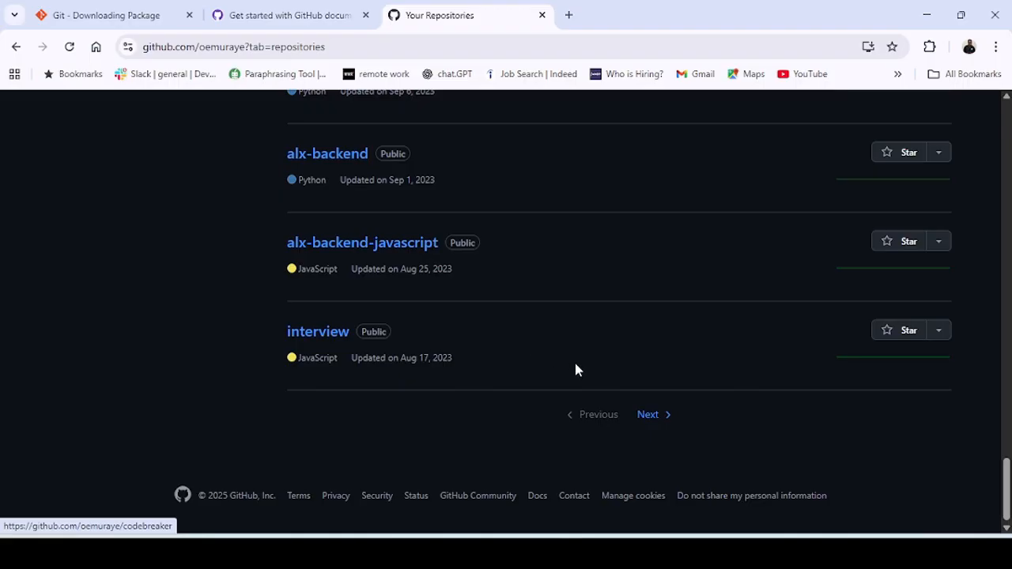
scroll(608, 369, up, 5)
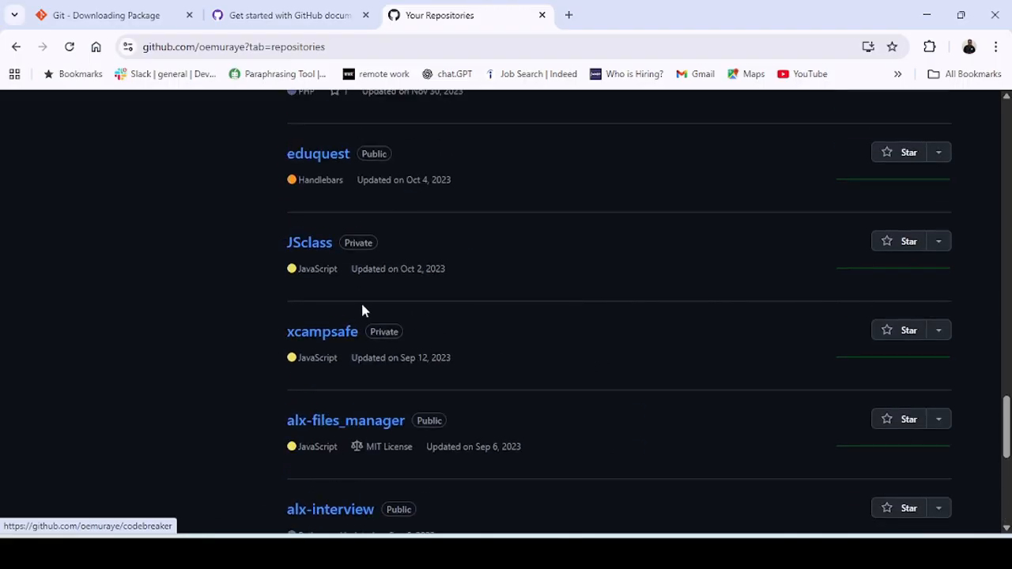
scroll(311, 254, up, 2)
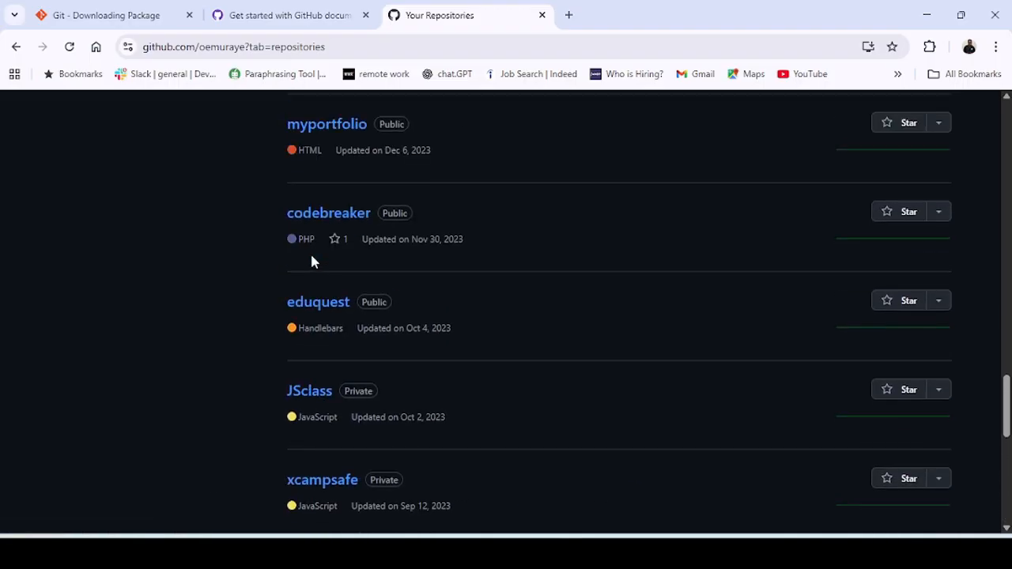
scroll(355, 286, up, 3)
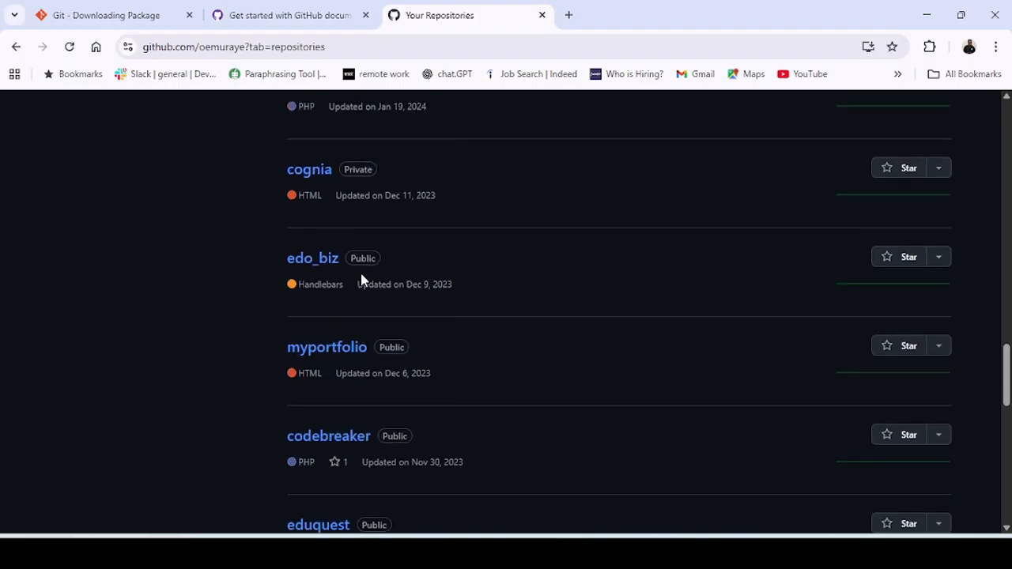
- Open the myportfolio repository from the repositories list and show its clone options
scroll(361, 280, up, 1)
click(327, 424)
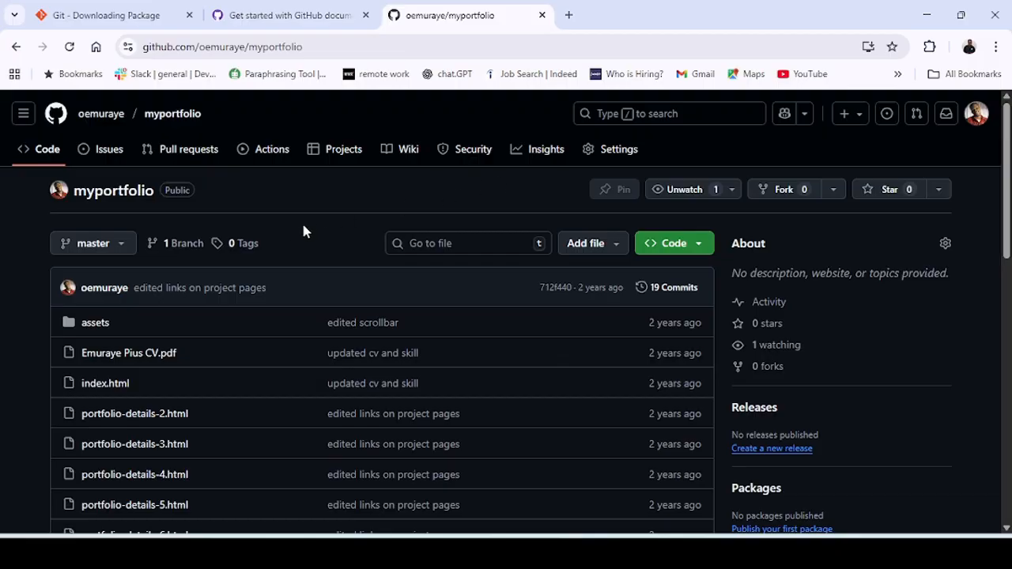
click(683, 246)
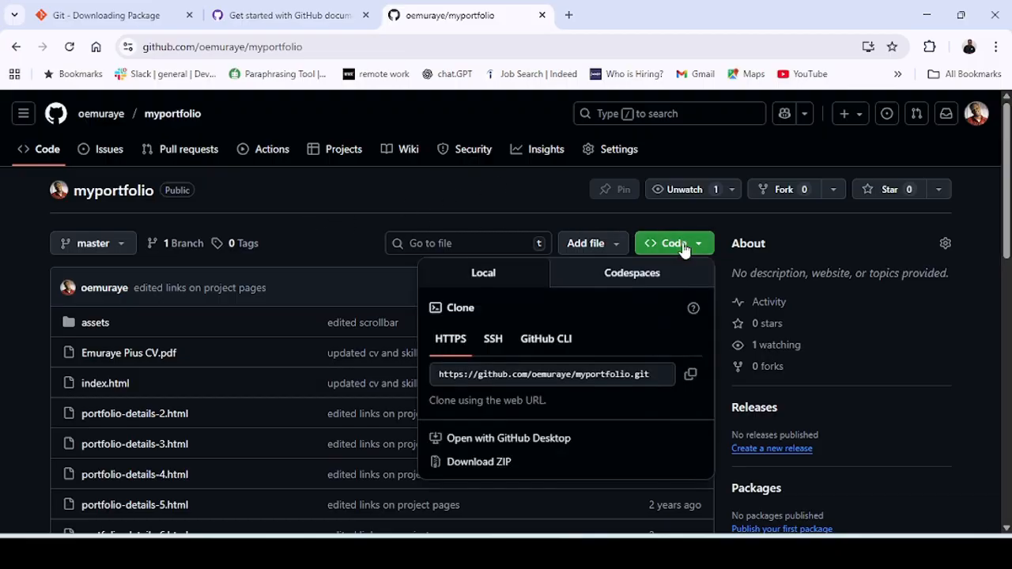
- Look at the SSH and GitHub CLI clone options, and copy the myportfolio repository's HTTPS clone URL
click(494, 348)
scroll(495, 349, down, 1)
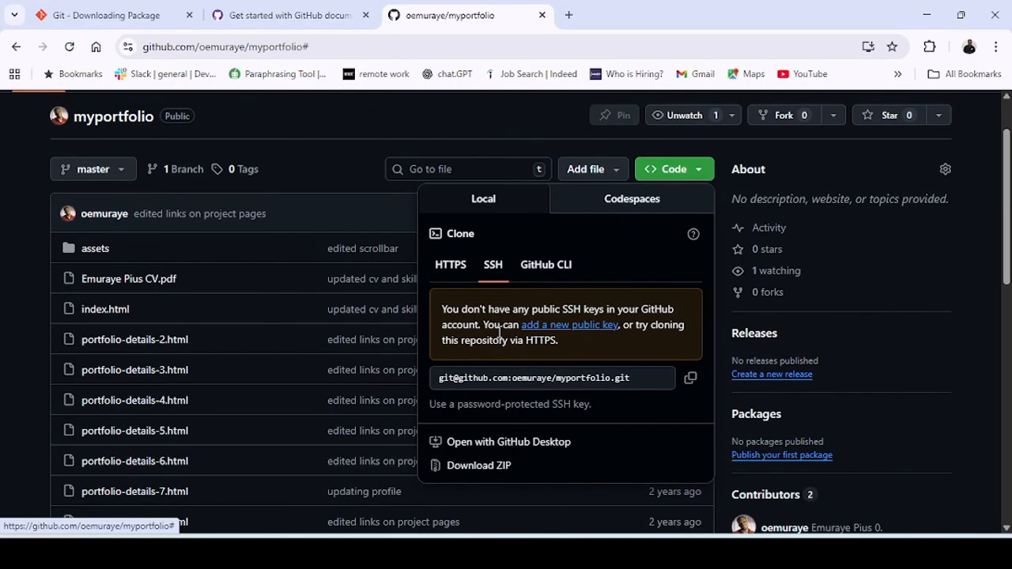
click(536, 262)
scroll(506, 267, up, 1)
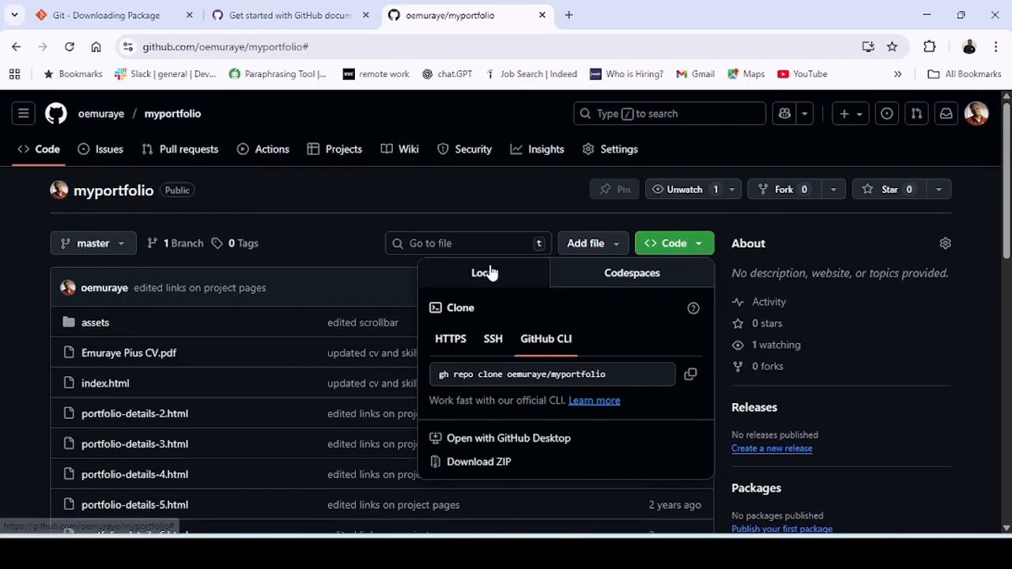
click(448, 342)
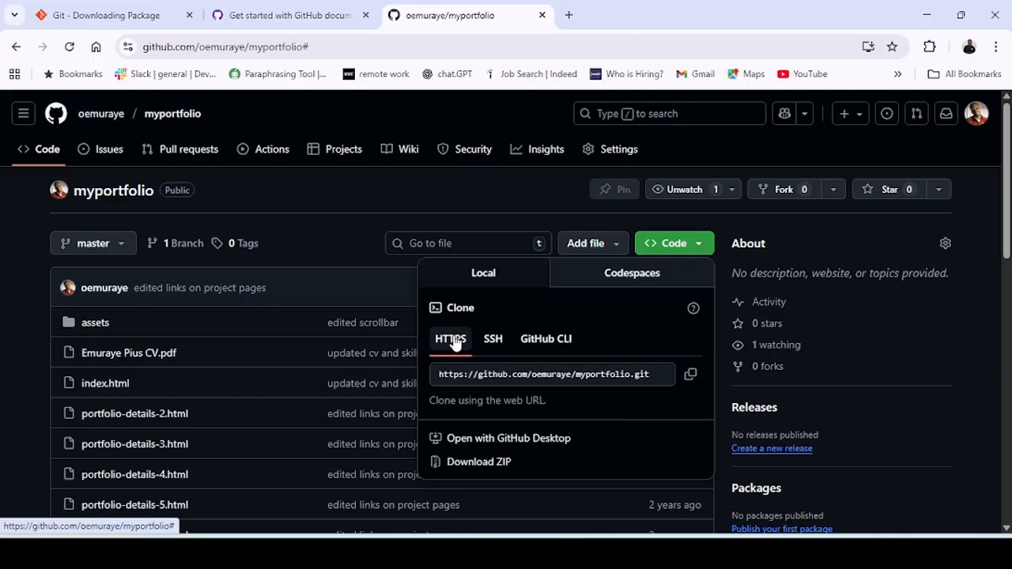
click(690, 374)
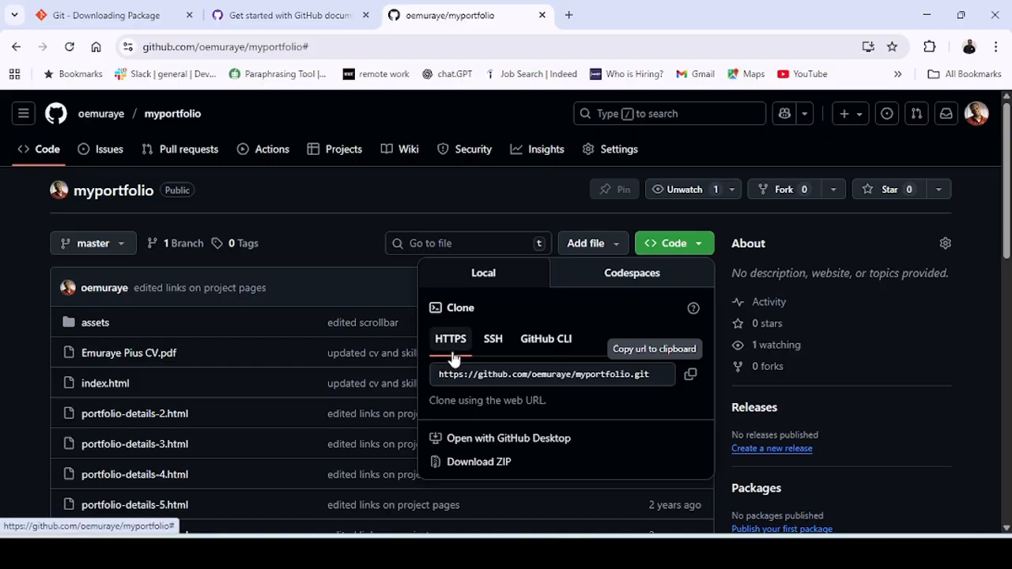
click(690, 376)
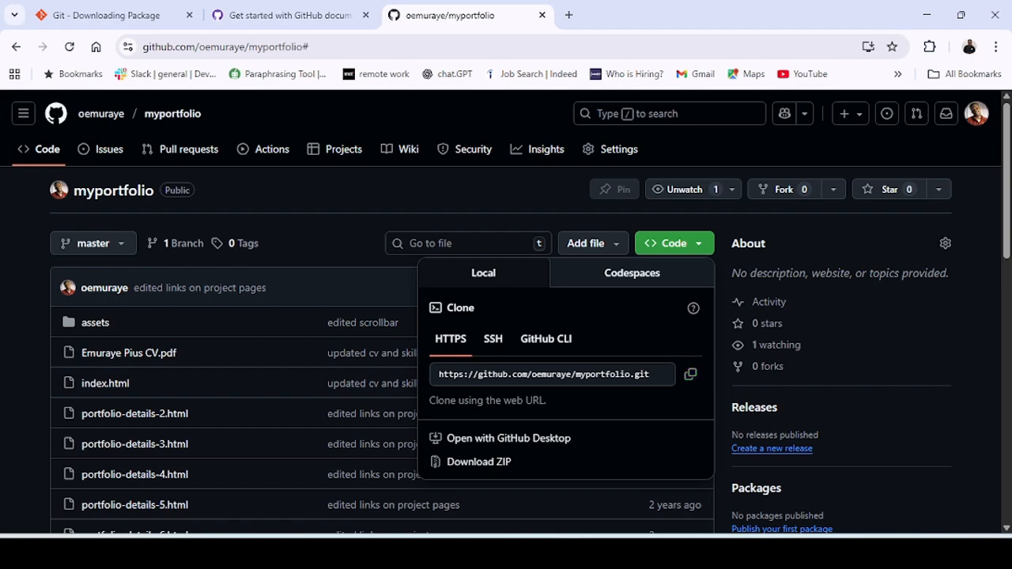
- Switch to VS Code, open a new empty window, and maximize it
key(alt+Tab)
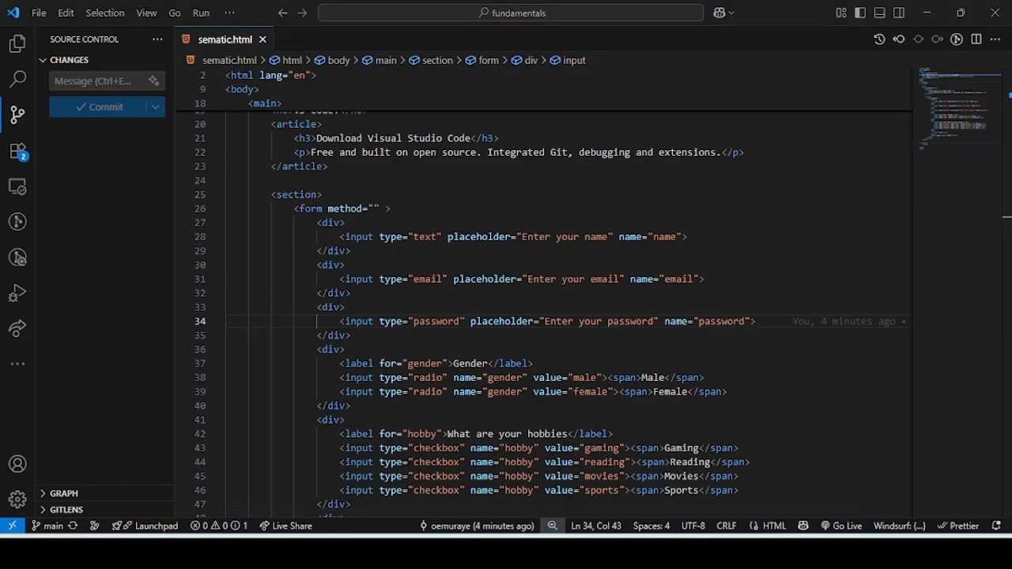
right_click(701, 554)
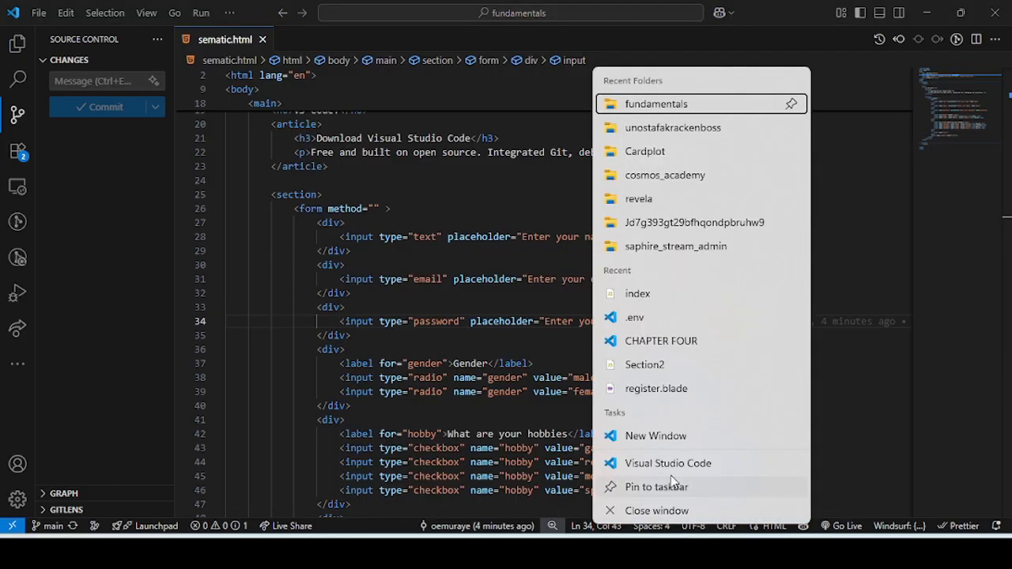
click(644, 446)
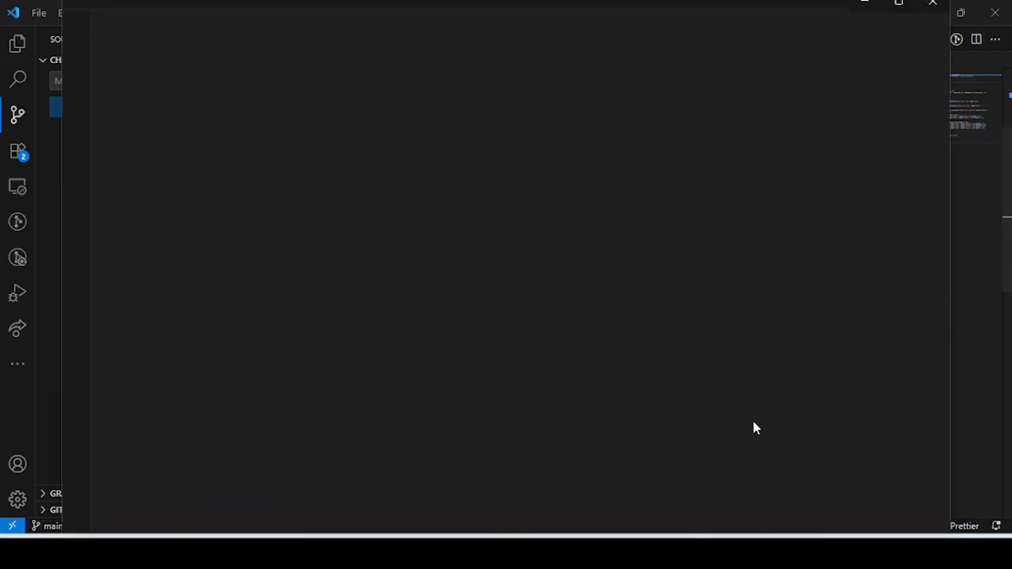
mouse_move(775, 554)
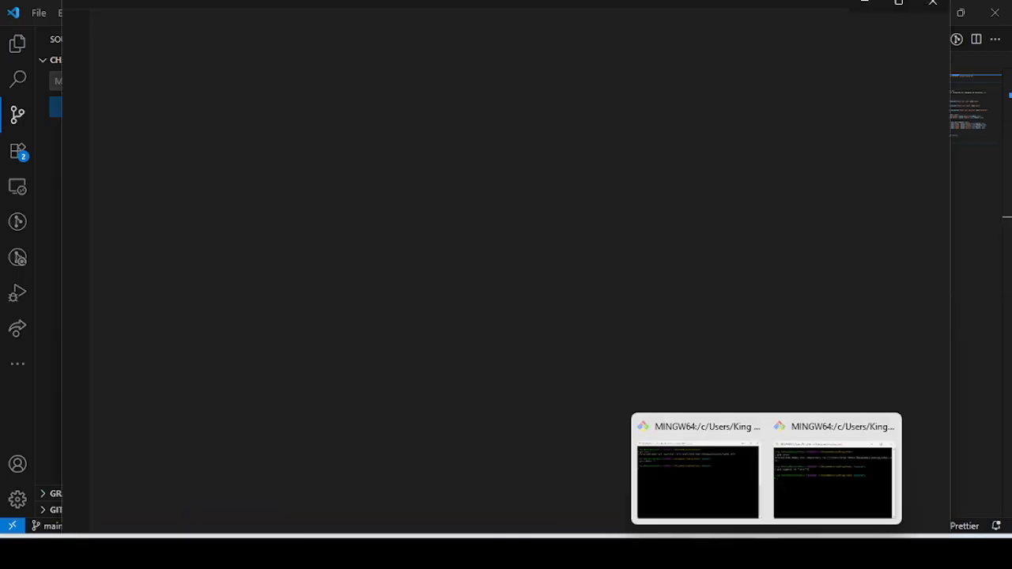
click(796, 470)
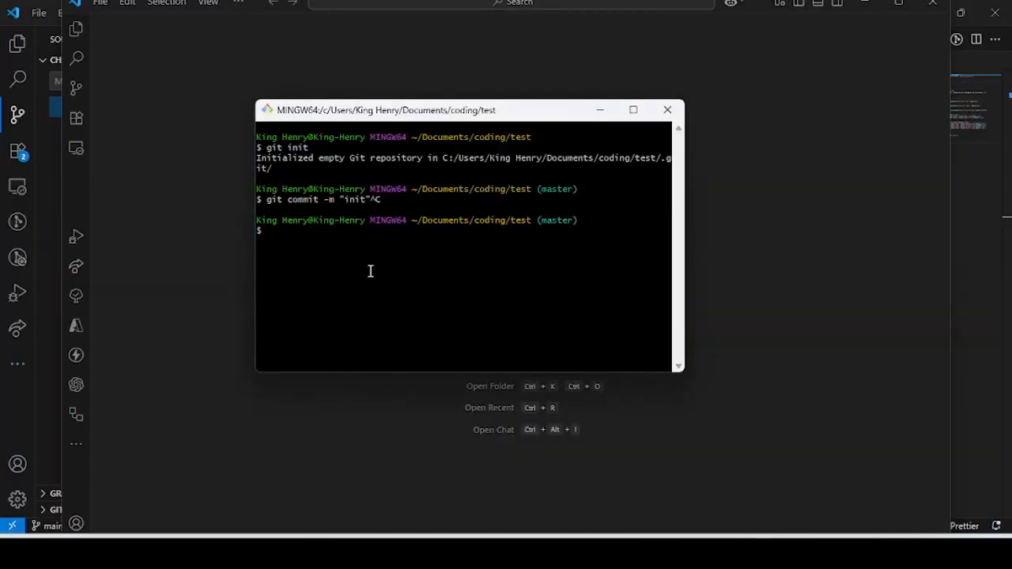
click(775, 182)
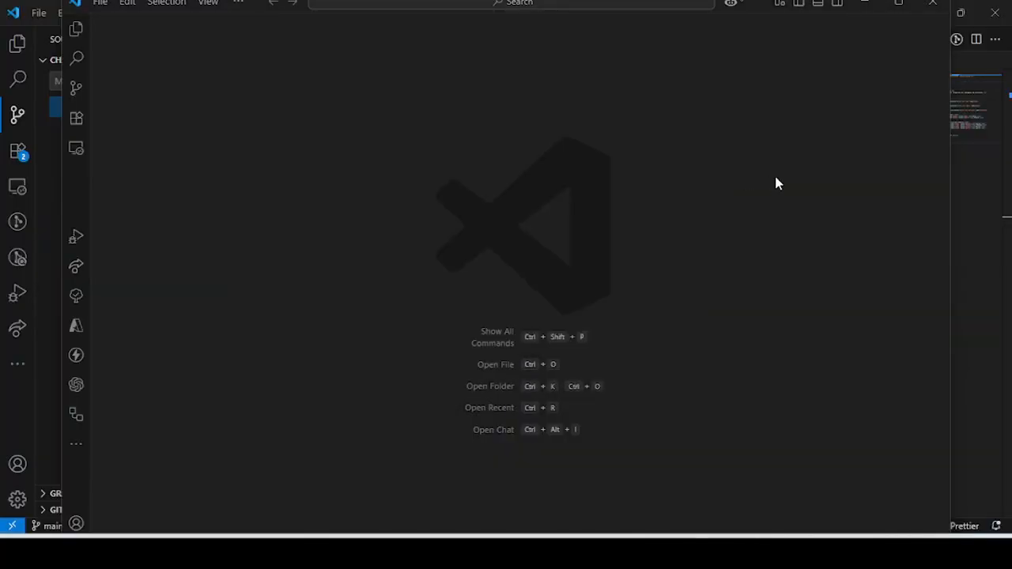
click(895, 4)
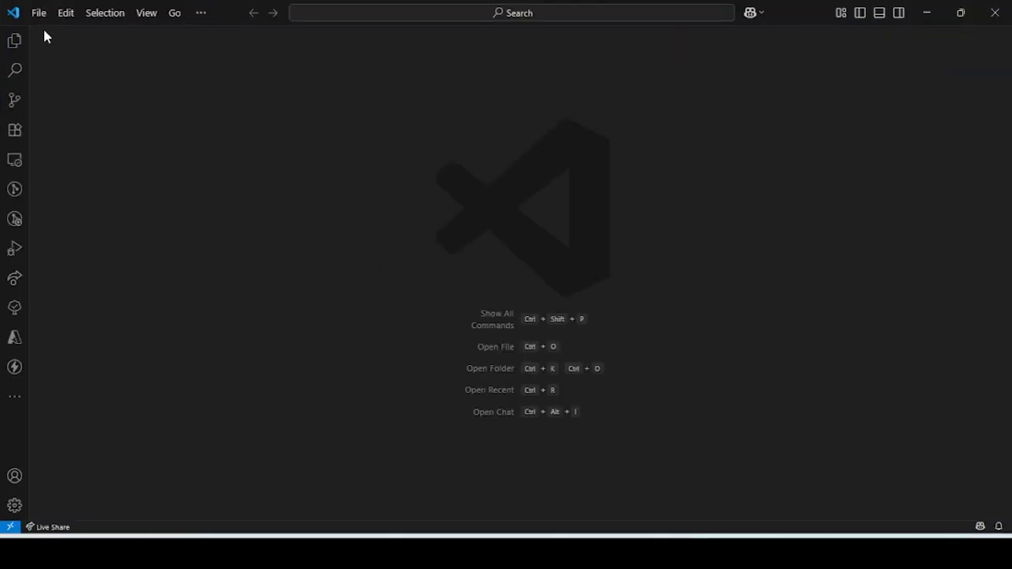
- Start cloning a repository from source control, using the copied HTTPS URL of myportfolio
click(11, 104)
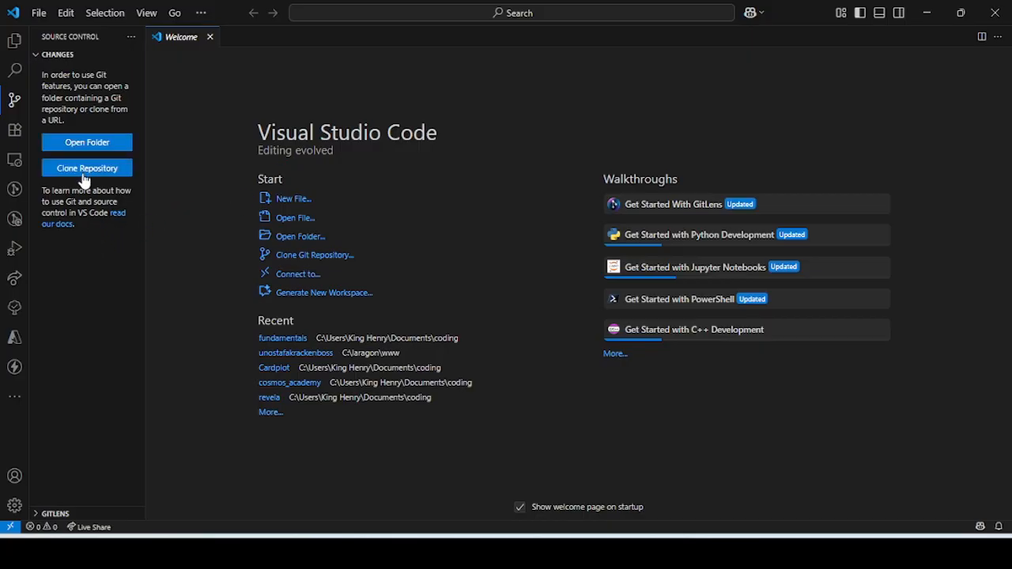
click(85, 170)
click(79, 177)
click(73, 172)
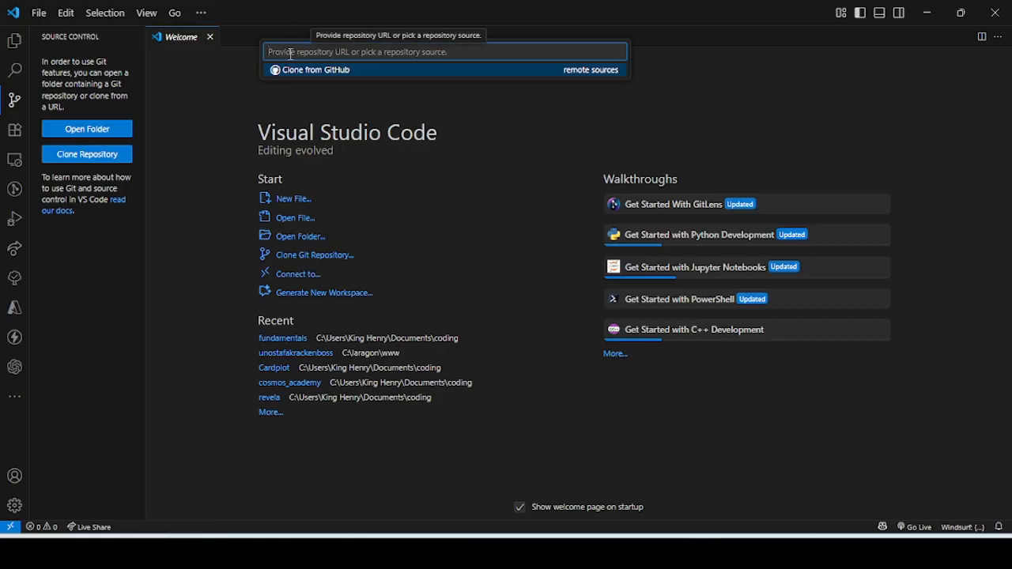
key(ctrl+v)
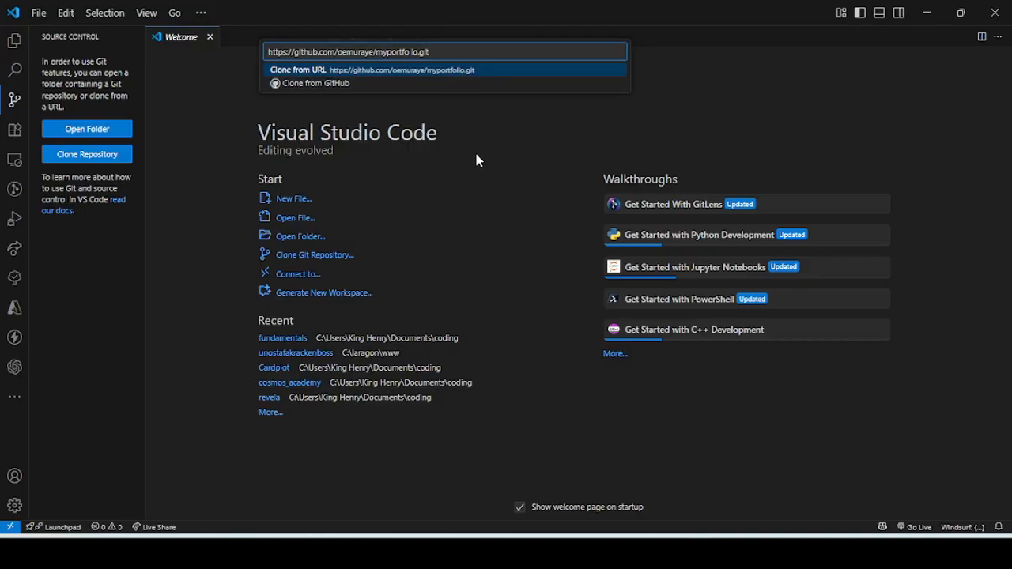
key(Return)
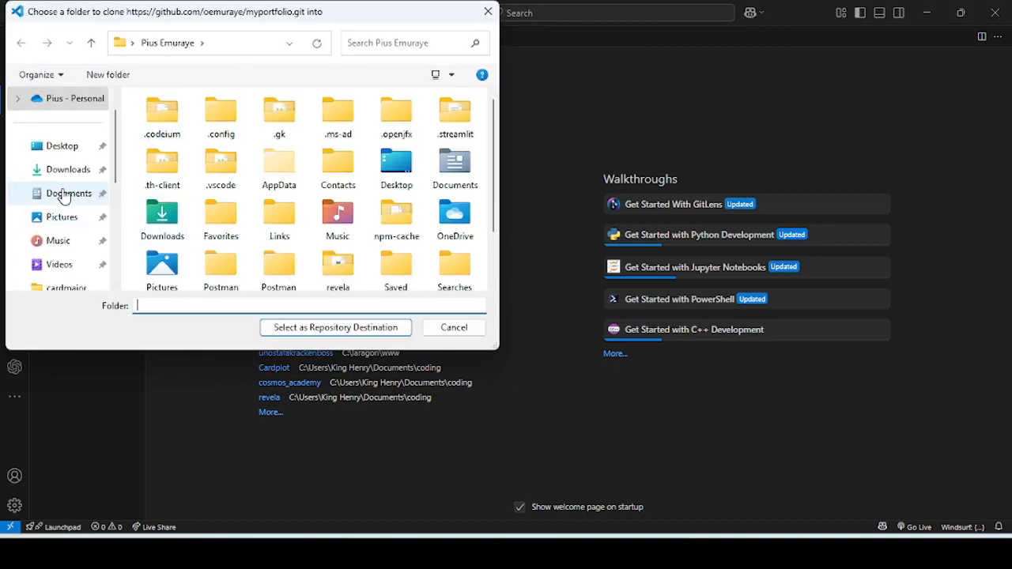
- Choose the cosmos folder in Documents as the destination for the cloned repository
click(65, 195)
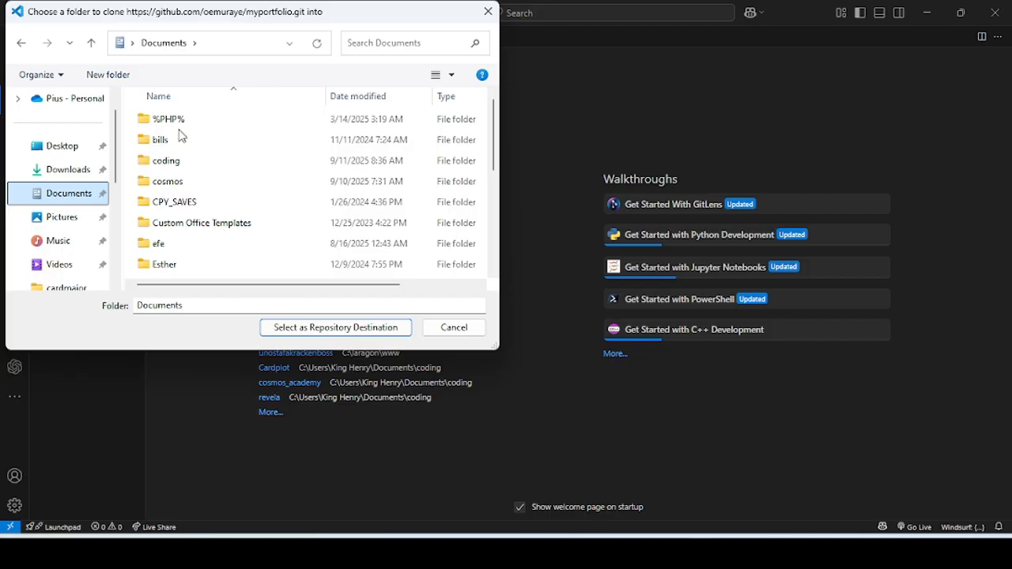
double_click(168, 184)
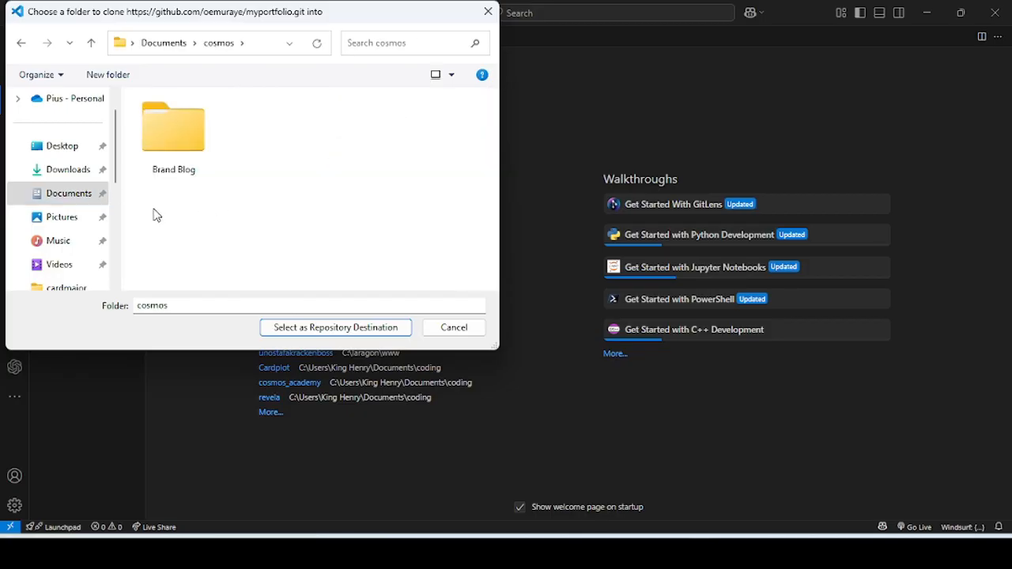
click(304, 332)
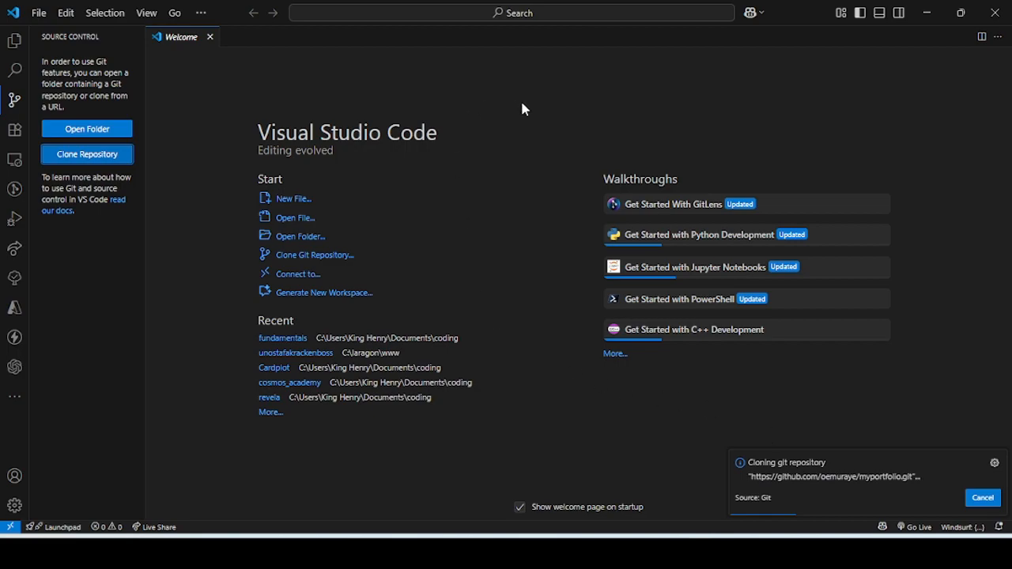
- Switch back to GitHub in the browser and open the account's profile overview page
key(alt+Tab)
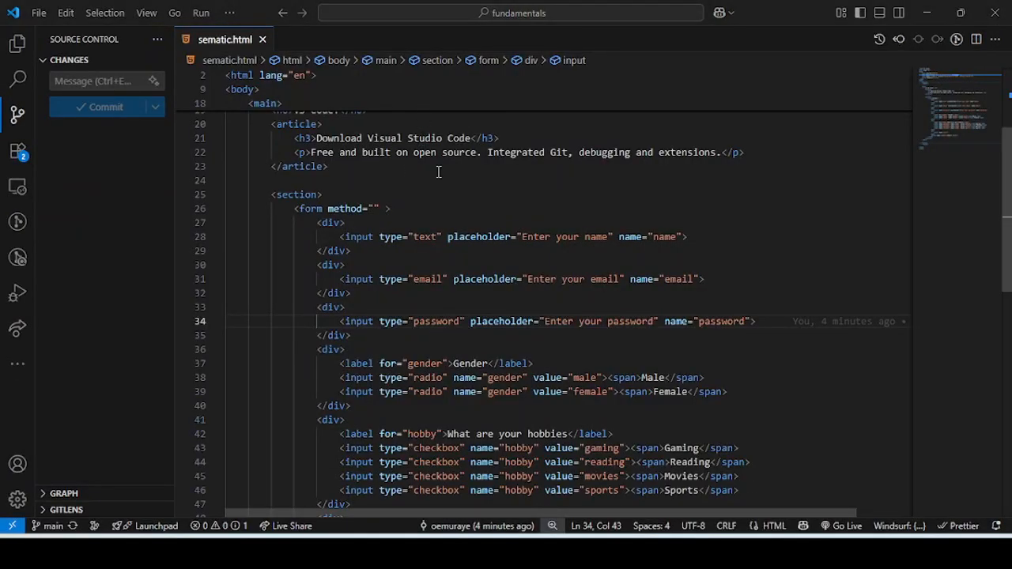
key(alt+Tab)
key(Tab)
key(Tab)
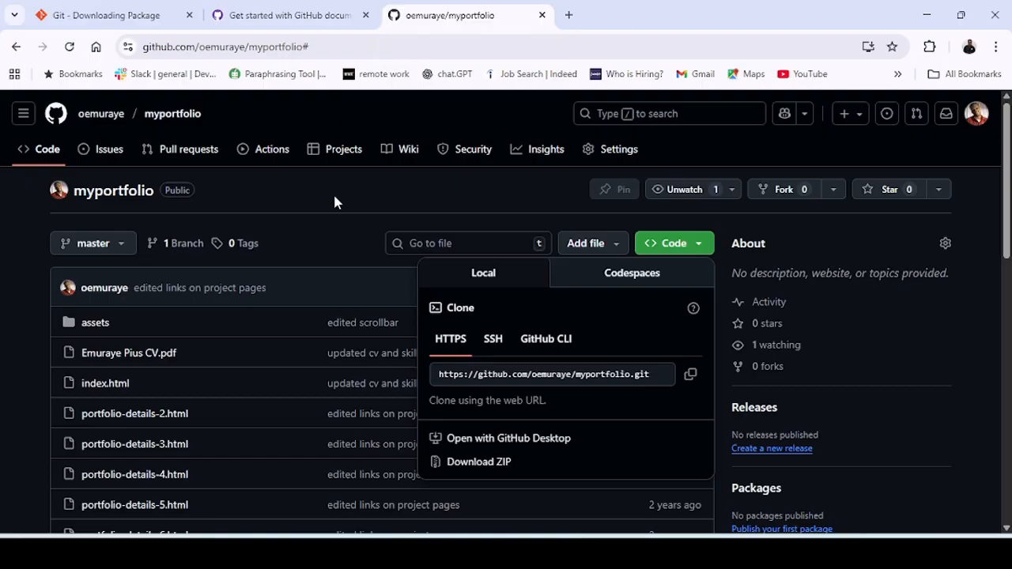
click(25, 116)
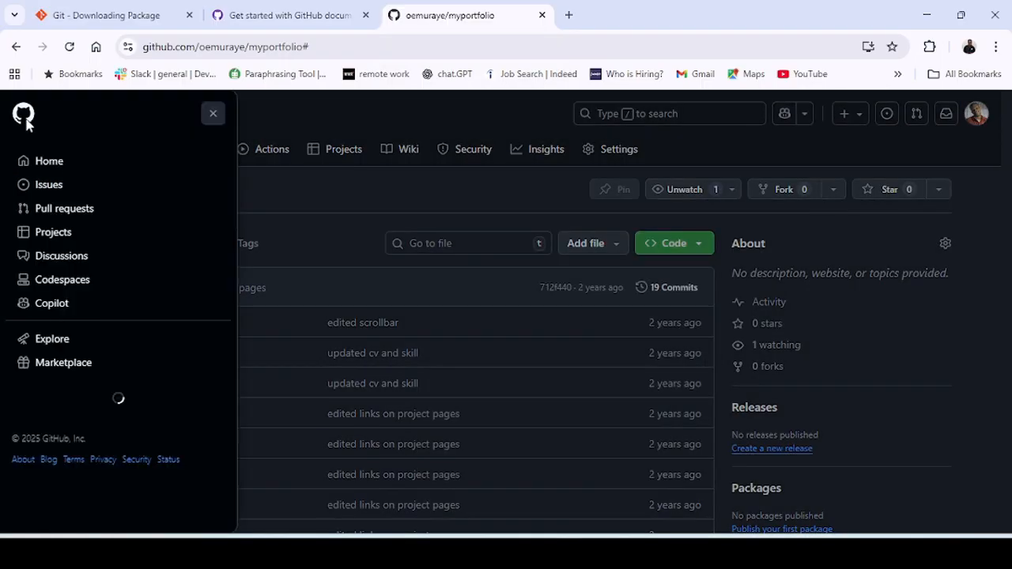
click(490, 232)
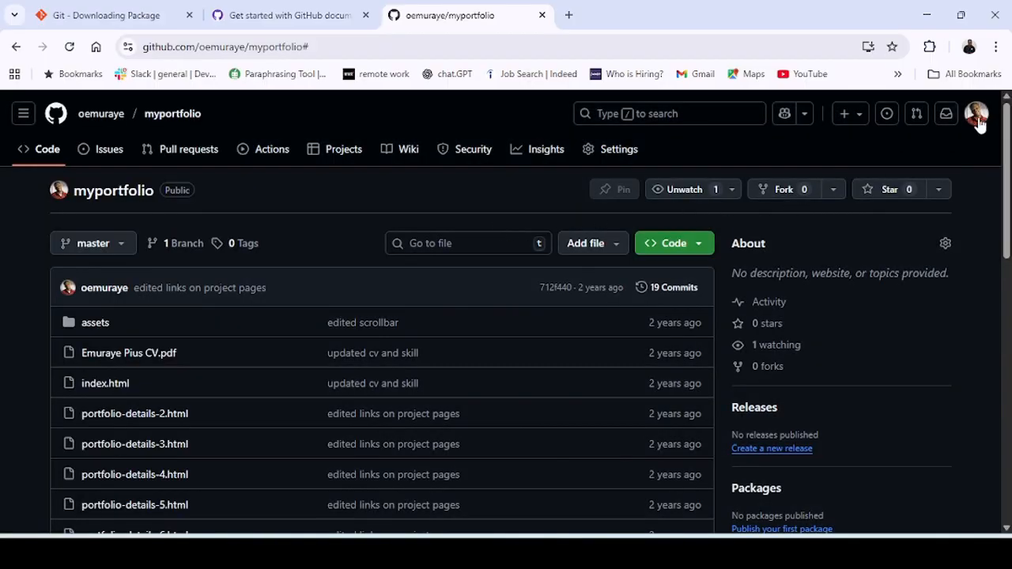
click(977, 116)
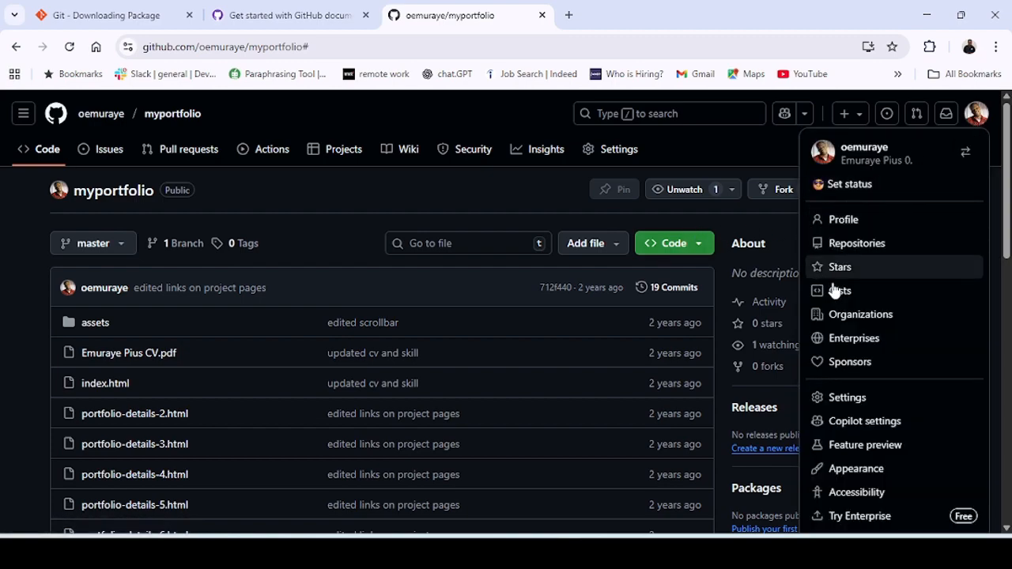
scroll(857, 319, down, 3)
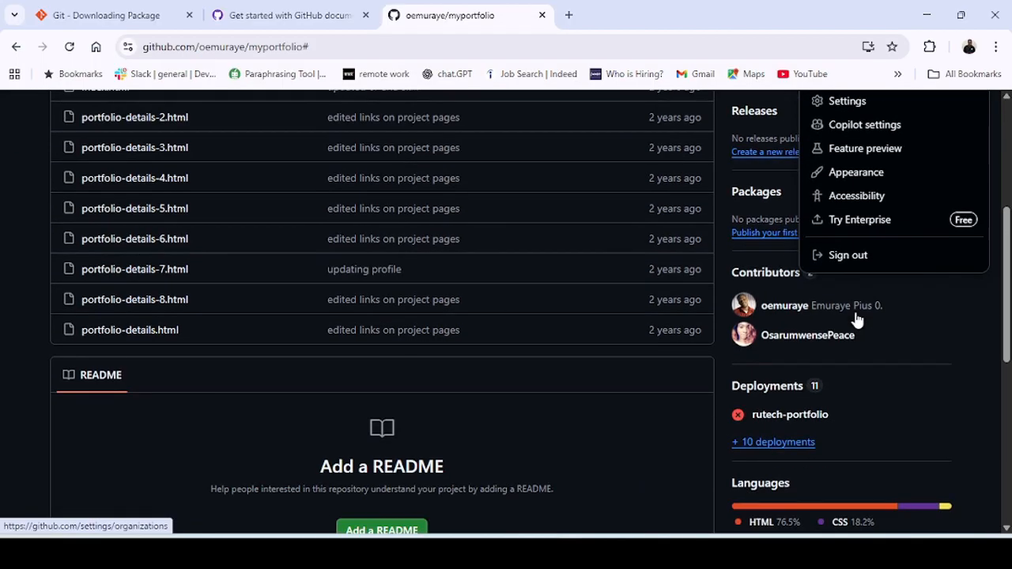
scroll(858, 319, up, 3)
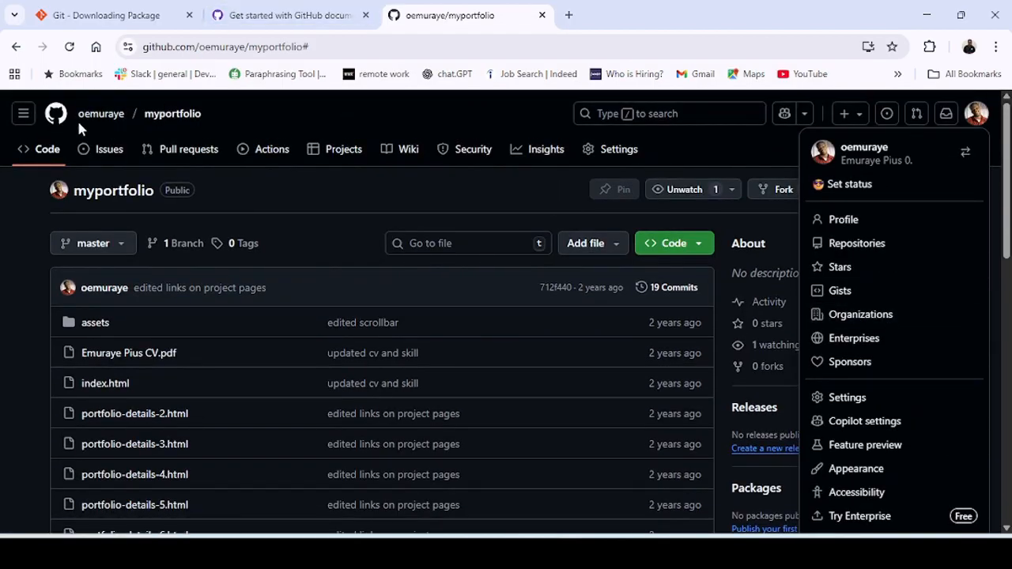
click(105, 117)
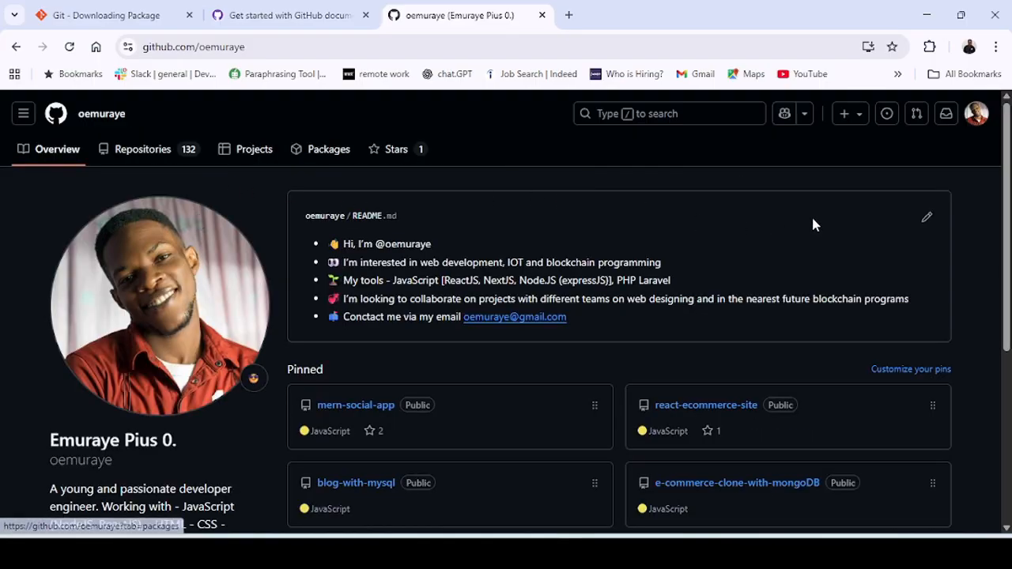
- Open the account's repositories list and start creating a new repository
click(976, 113)
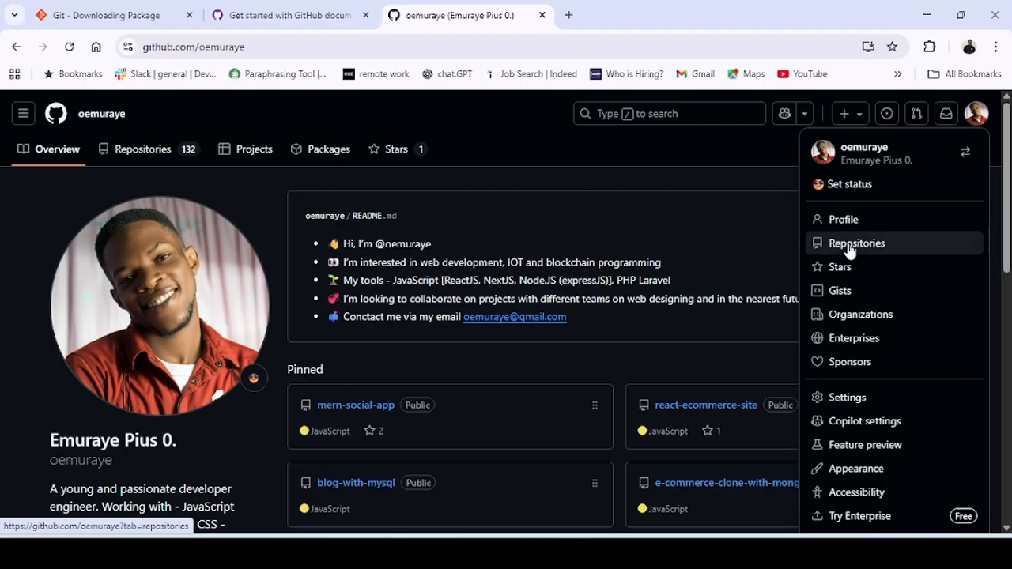
scroll(365, 204, down, 3)
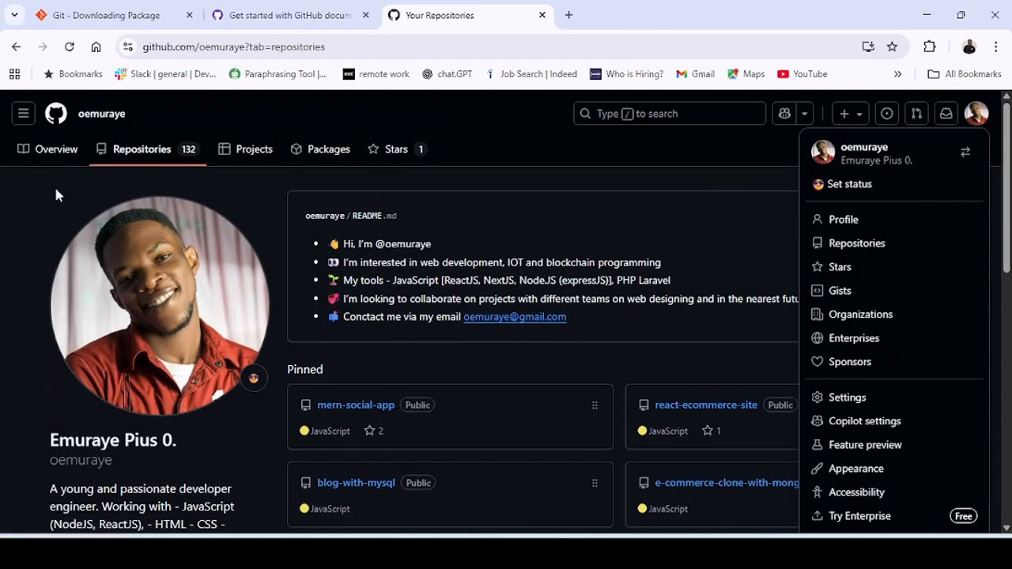
click(23, 115)
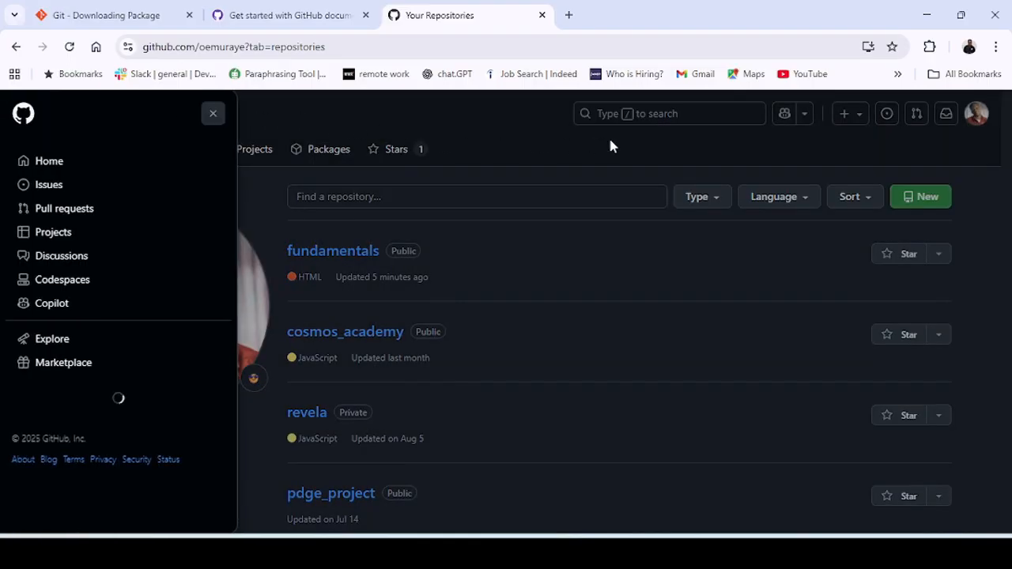
click(510, 171)
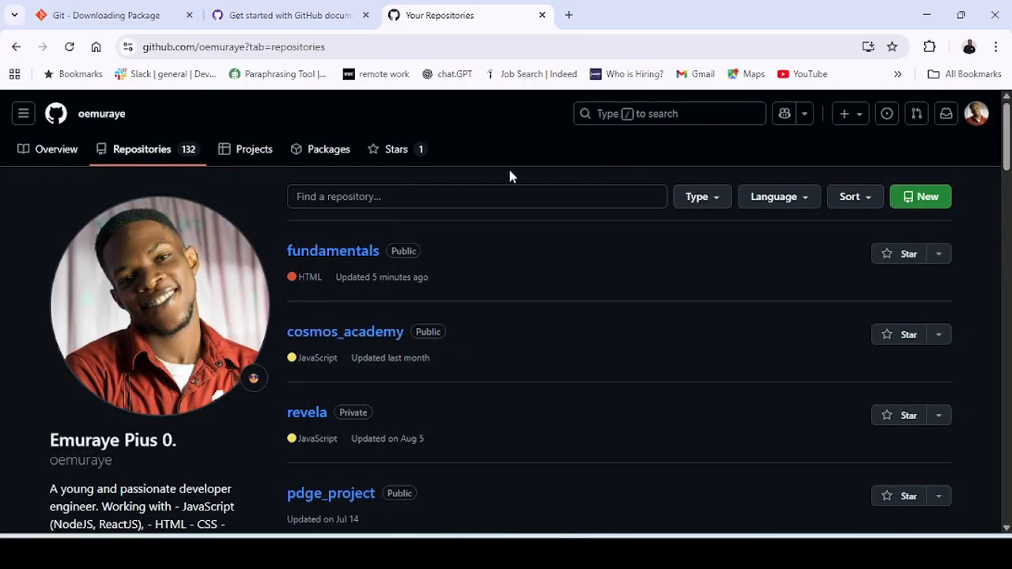
click(918, 199)
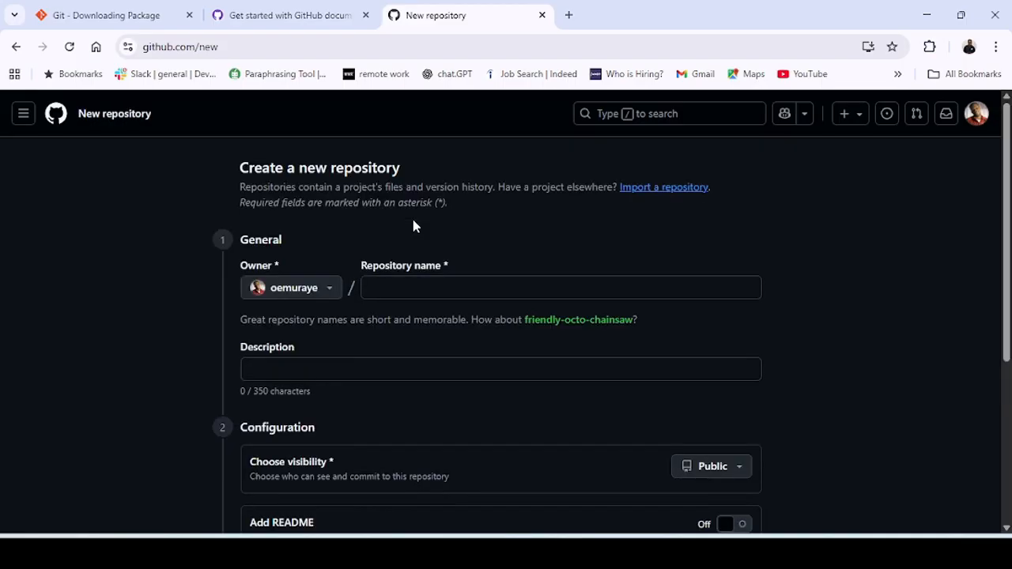
- Name the new repository github_practice
click(434, 294)
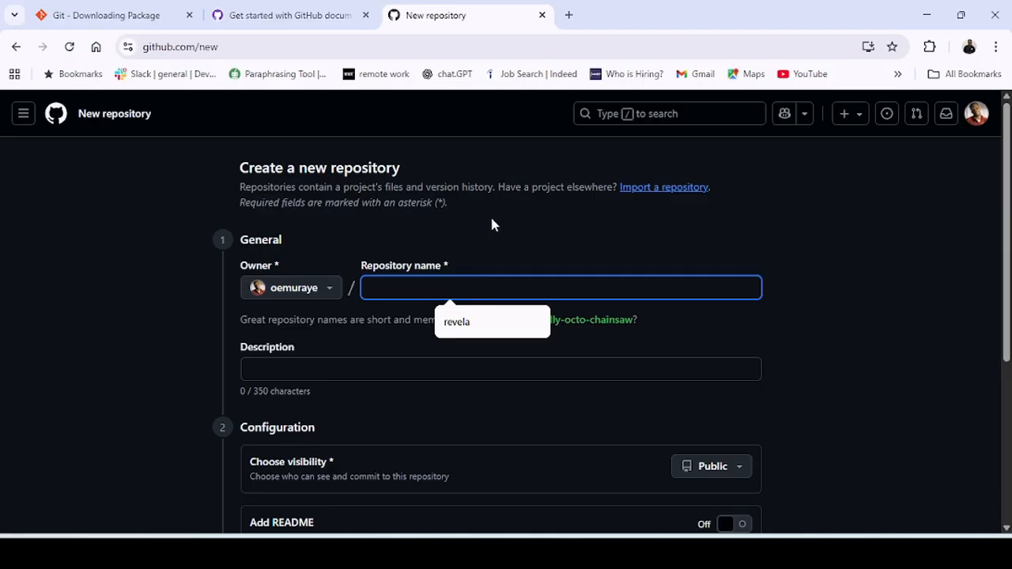
text(git)
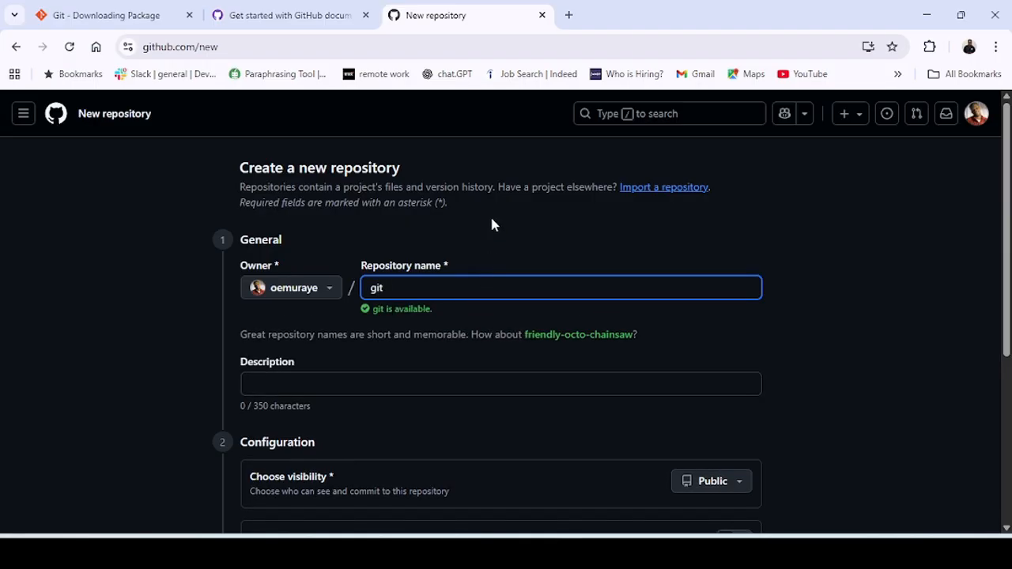
text(hub_)
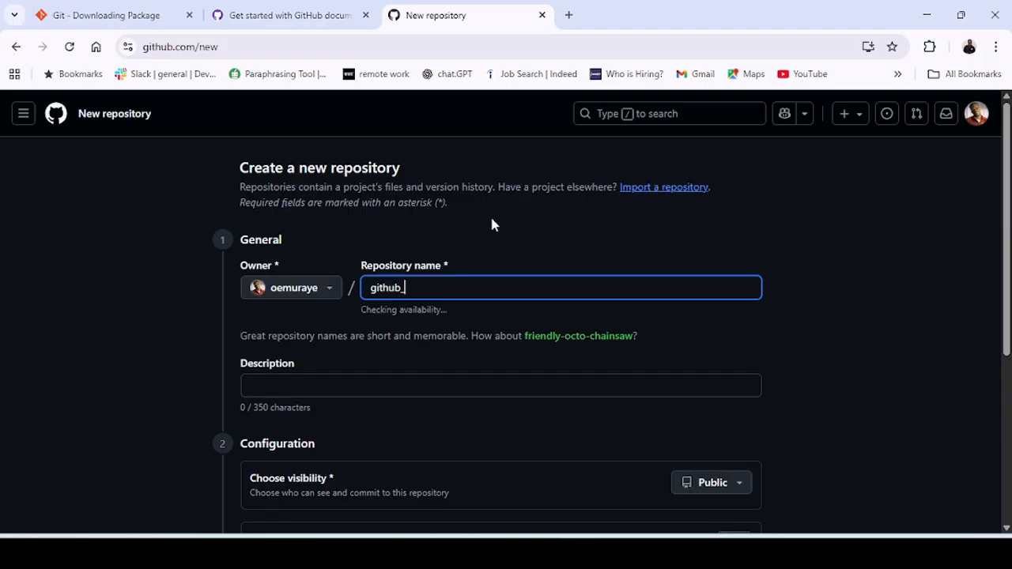
text(pratice)
key(Left)
key(Left)
key(Left)
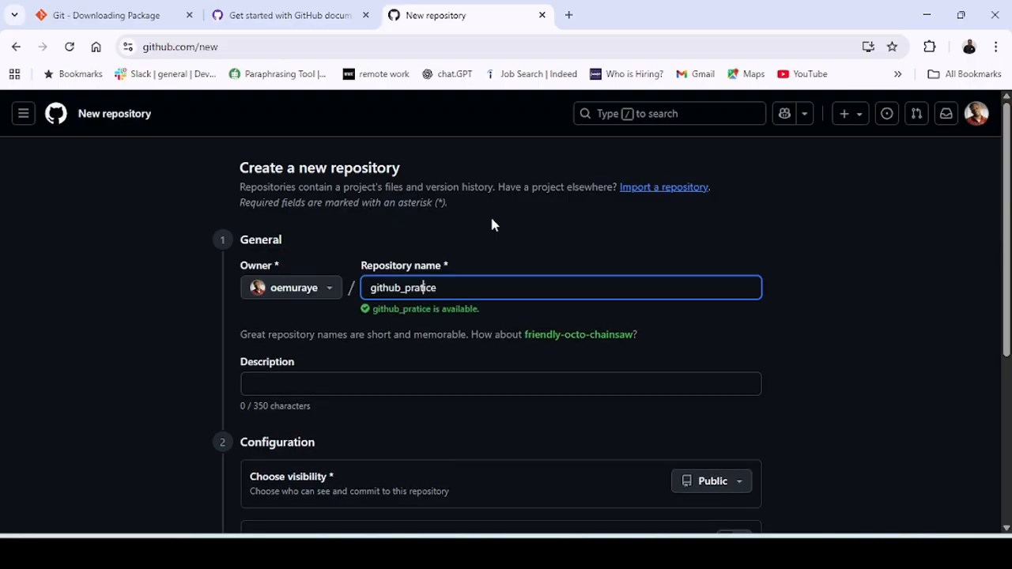
text(c)
key(BackSpace)
key(Left)
text(c)
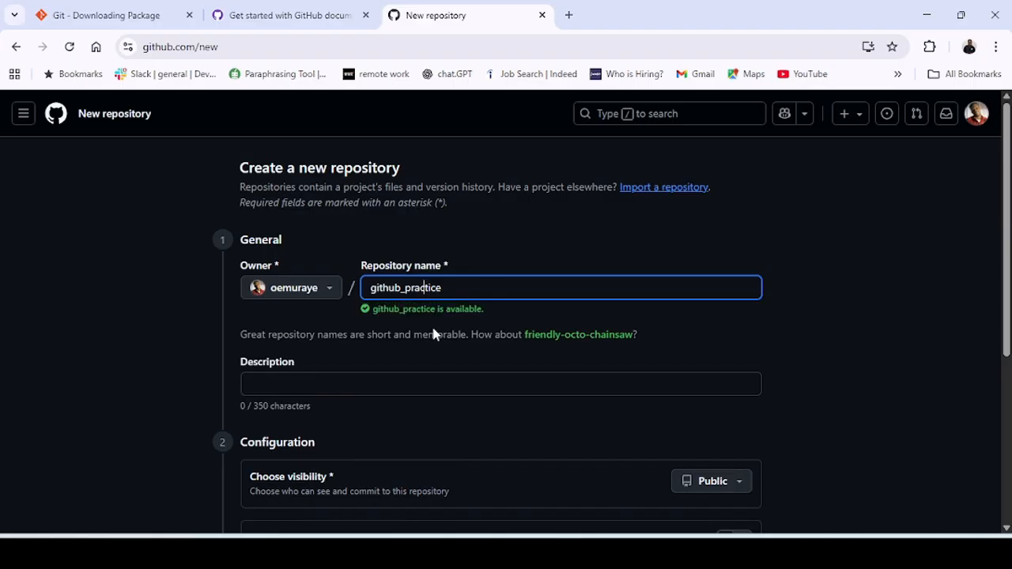
- Enable adding a README to the new repository and keep its visibility set to Public
scroll(294, 388, down, 2)
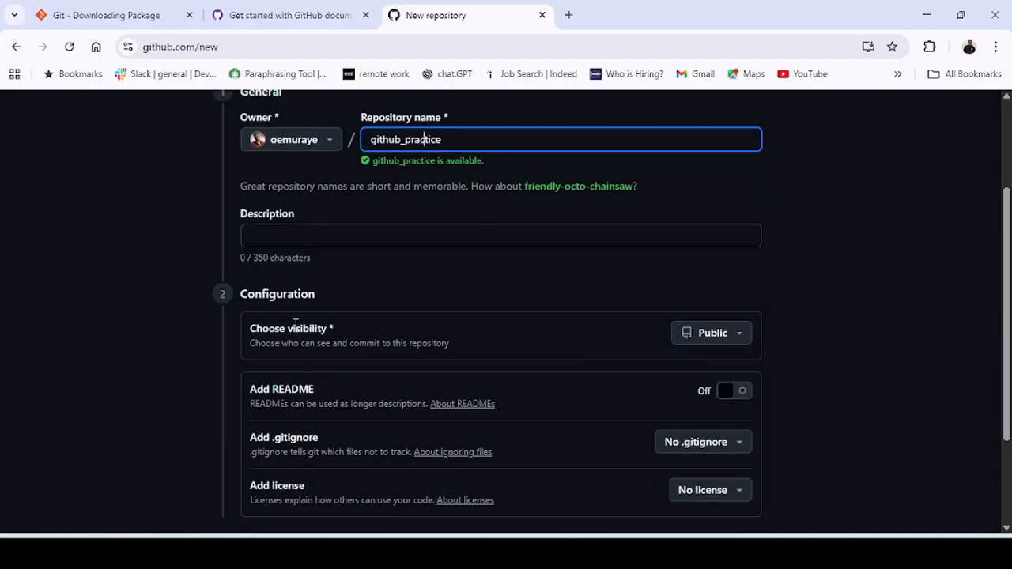
scroll(269, 324, down, 2)
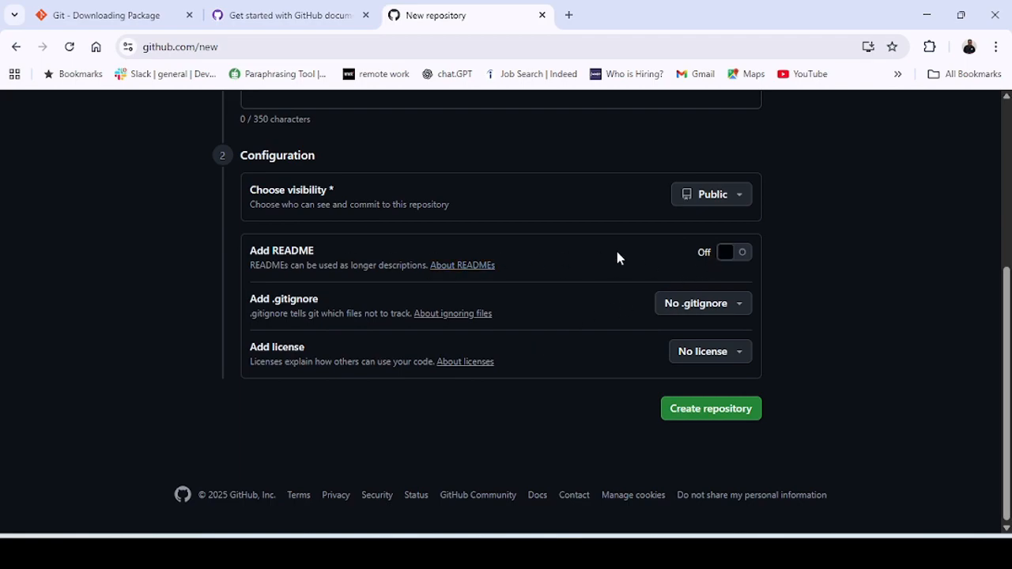
click(728, 256)
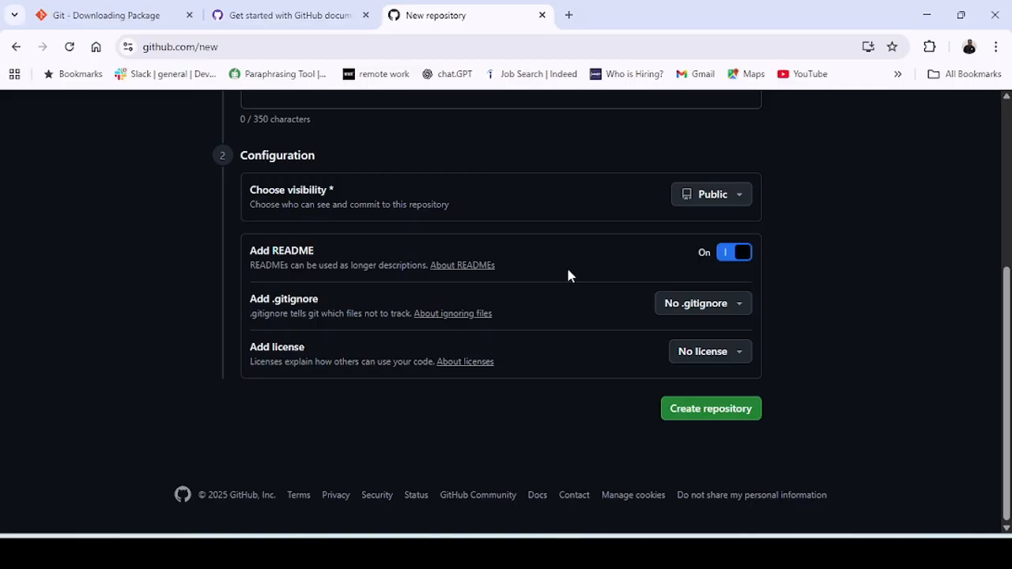
scroll(567, 274, up, 2)
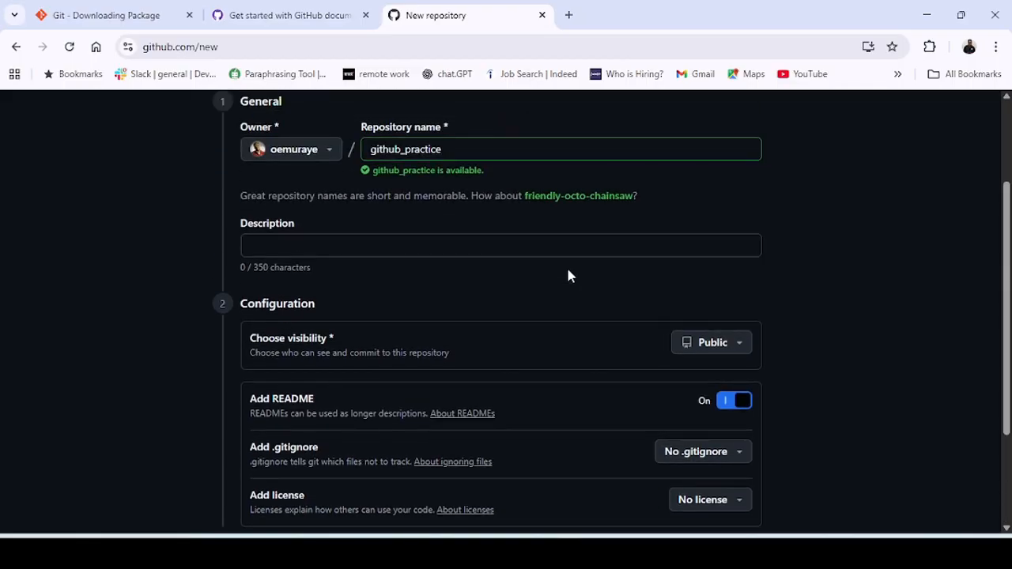
scroll(567, 276, down, 1)
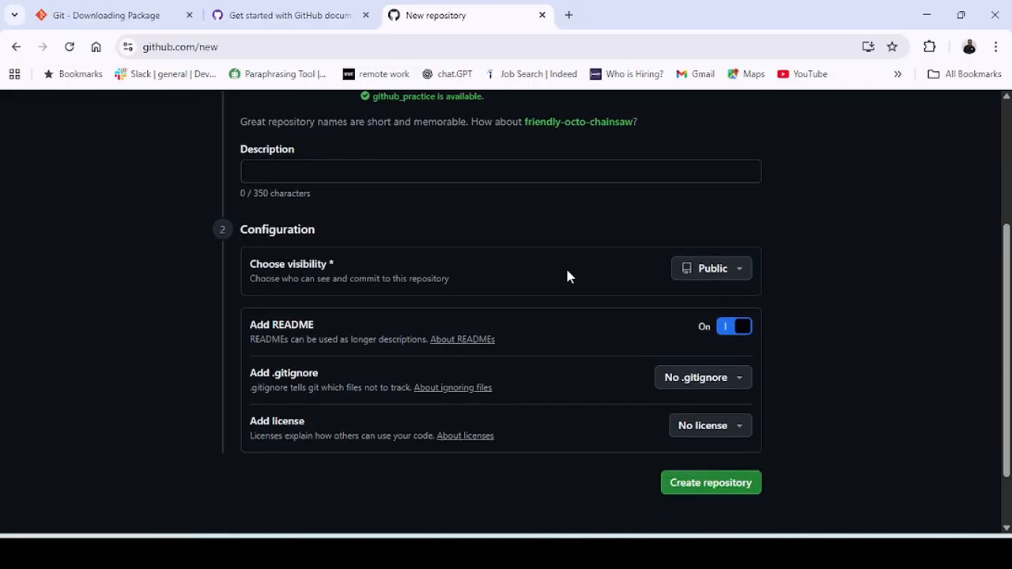
click(691, 270)
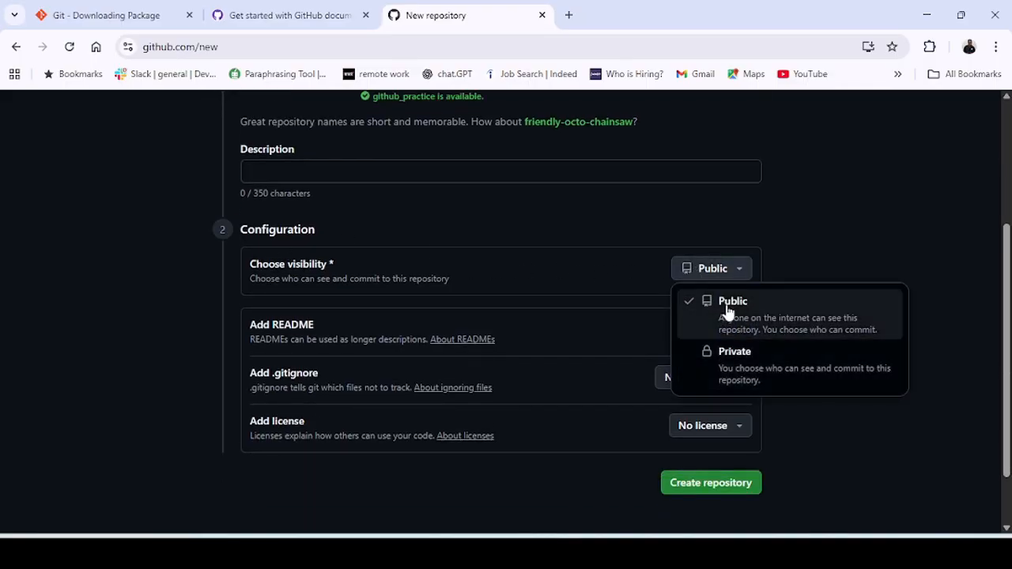
click(719, 275)
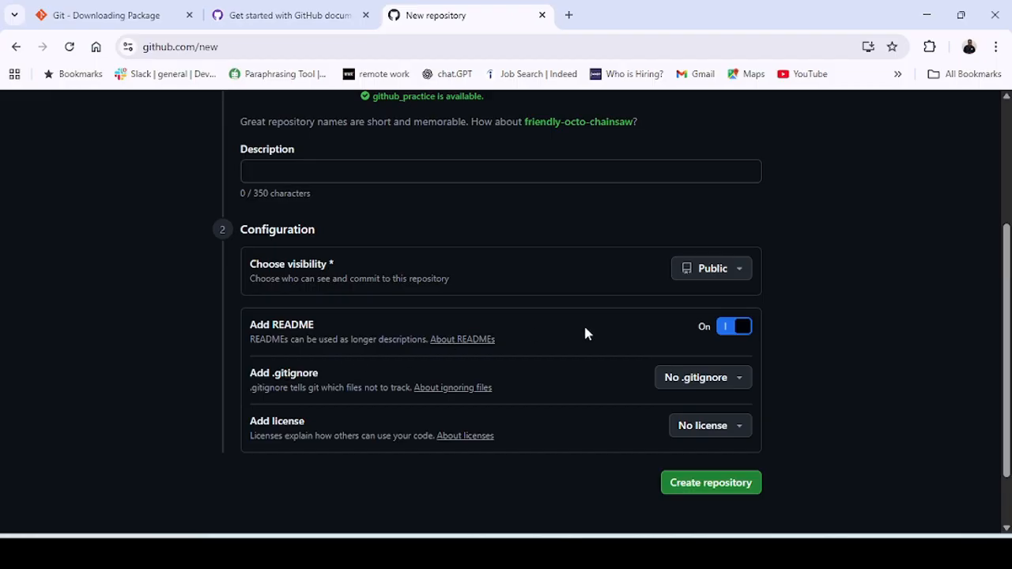
- Create the github_practice repository with no .gitignore and no license
drag(270, 376, 318, 376)
click(337, 377)
scroll(804, 341, up, 1)
scroll(804, 341, down, 1)
scroll(804, 342, down, 1)
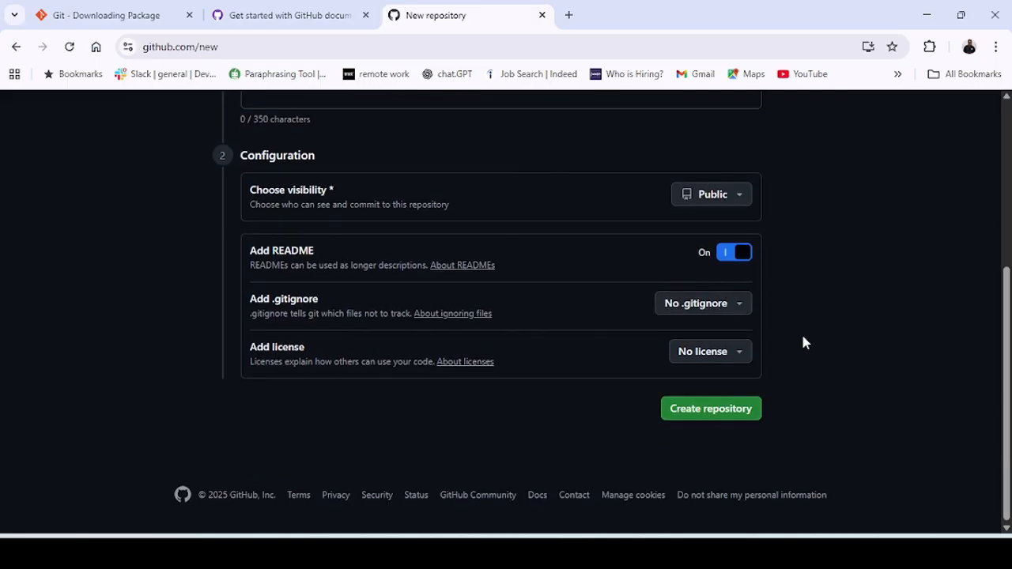
click(707, 411)
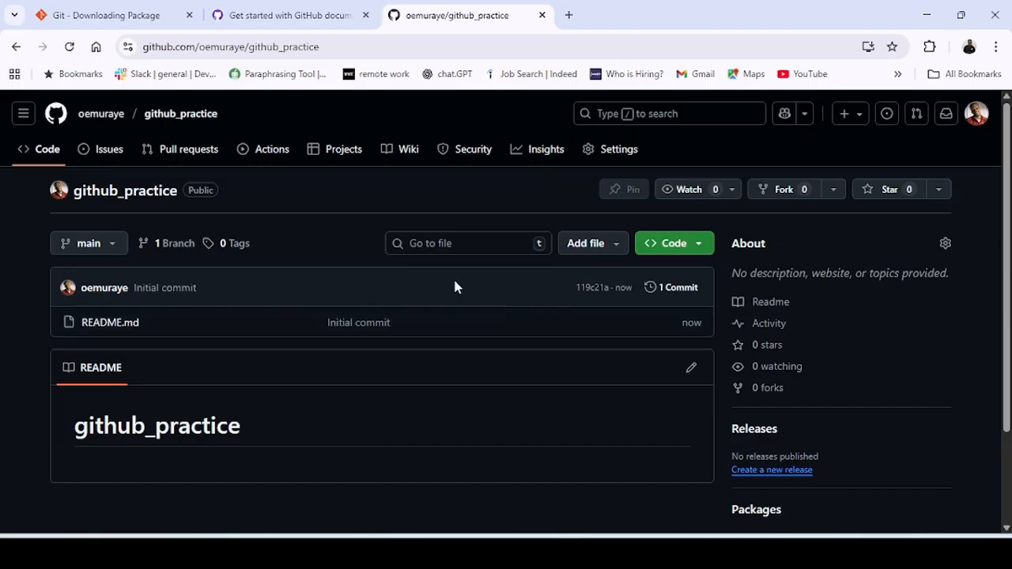
- Copy the HTTPS clone URL of github_practice and switch to the VS Code window showing the Welcome page
click(675, 249)
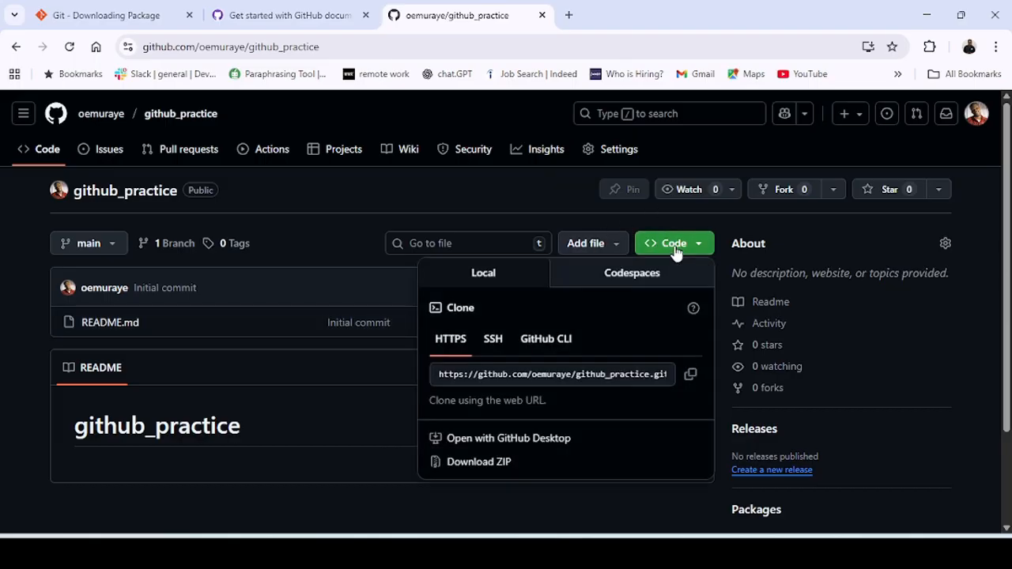
click(691, 378)
key(alt+Tab)
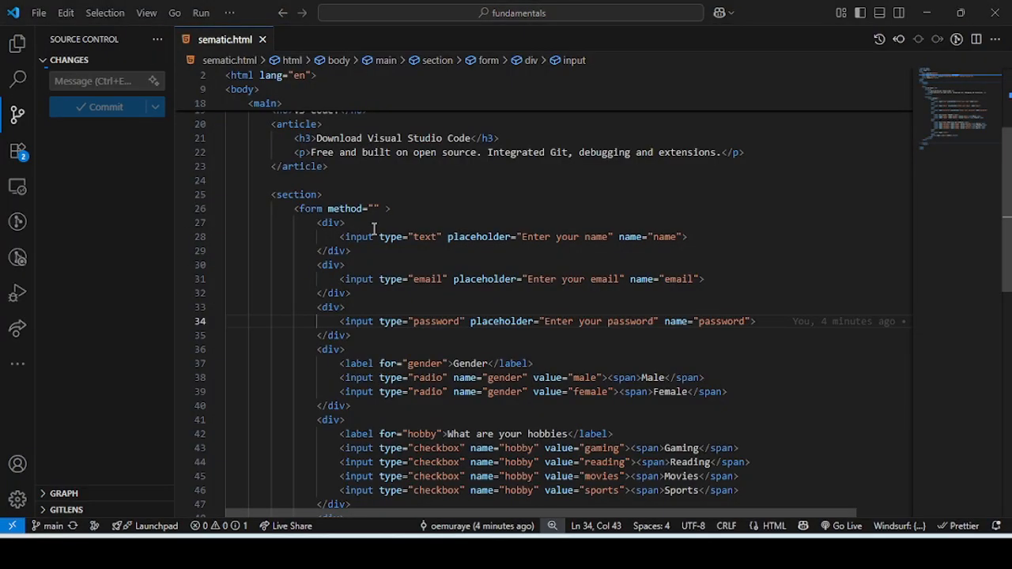
key(alt+Tab)
key(Tab)
key(alt+Tab)
key(Tab)
key(Tab)
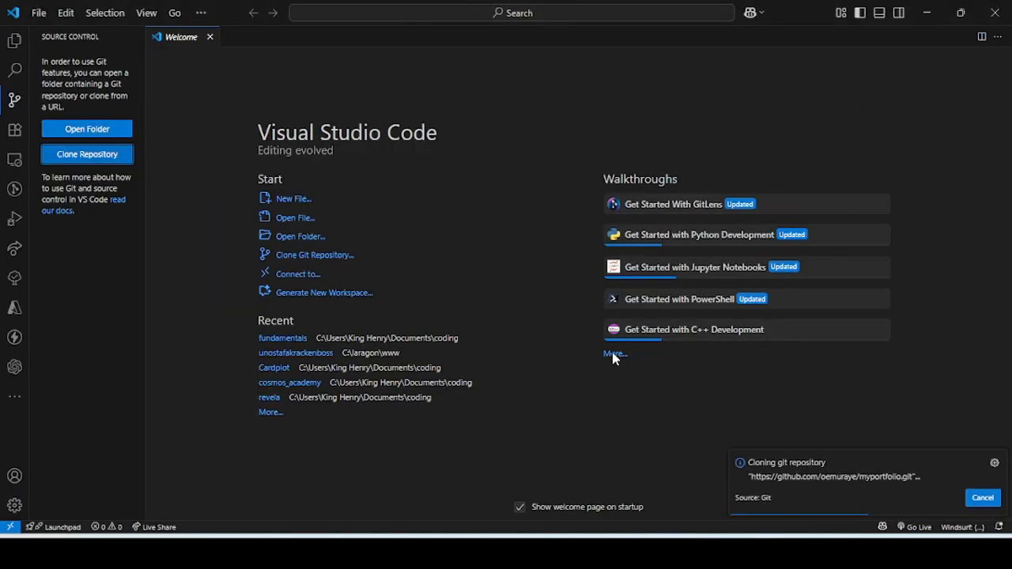
- Start cloning a repository from GitHub, filter the list with the copied URL, and pick github_practice
click(82, 156)
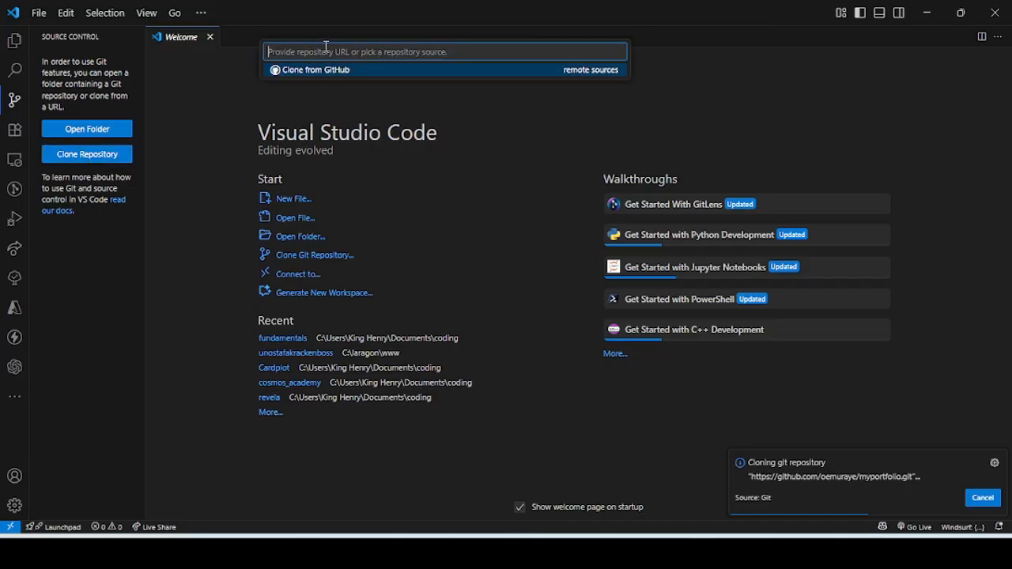
key(ctrl+v)
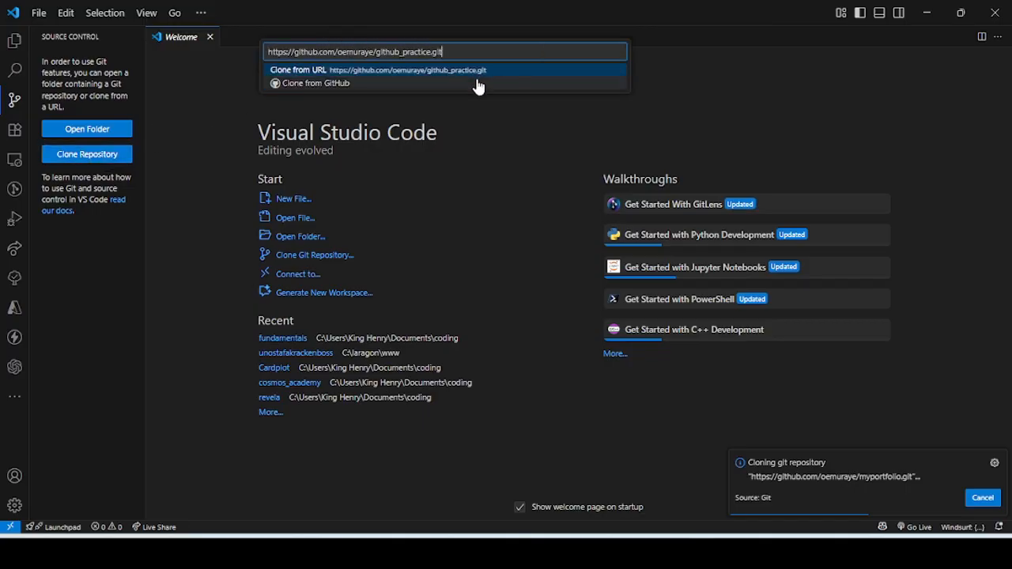
click(323, 85)
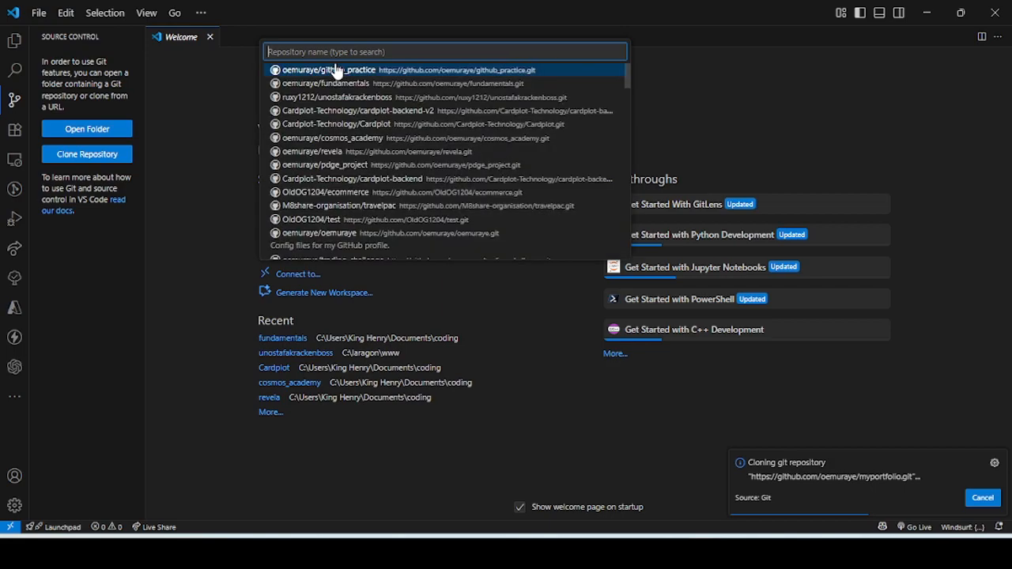
scroll(332, 111, down, 10)
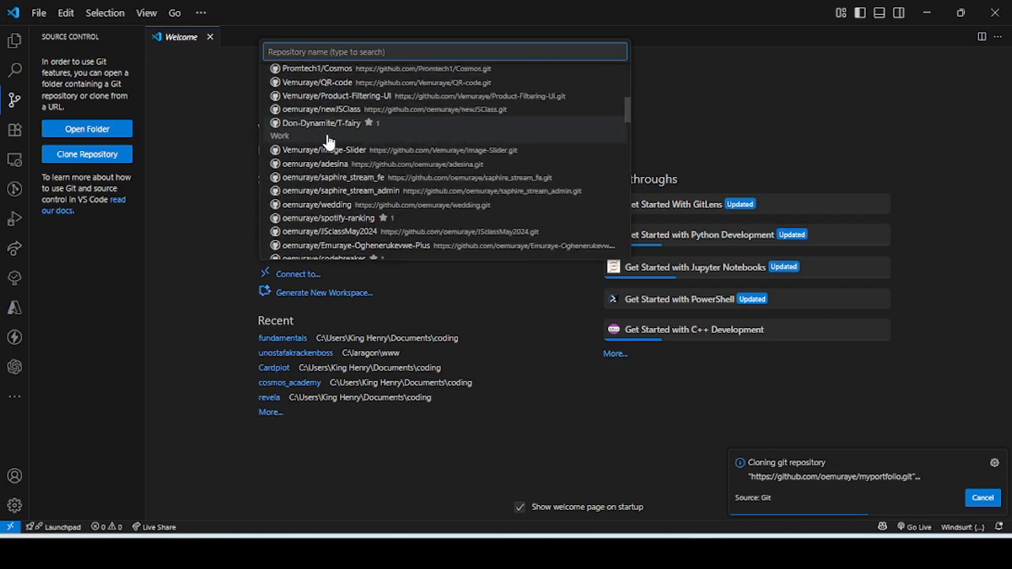
scroll(331, 136, down, 10)
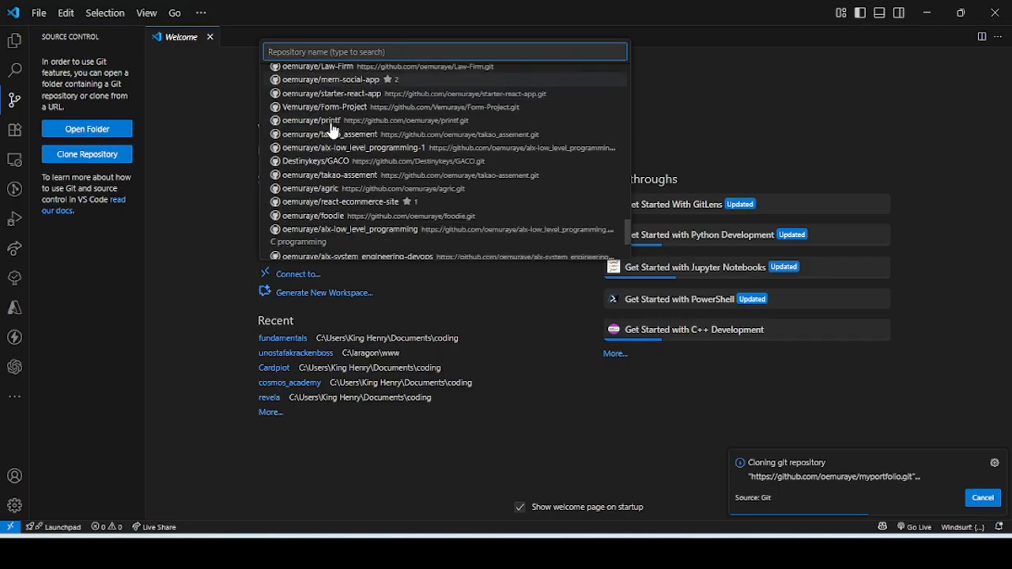
scroll(385, 126, down, 5)
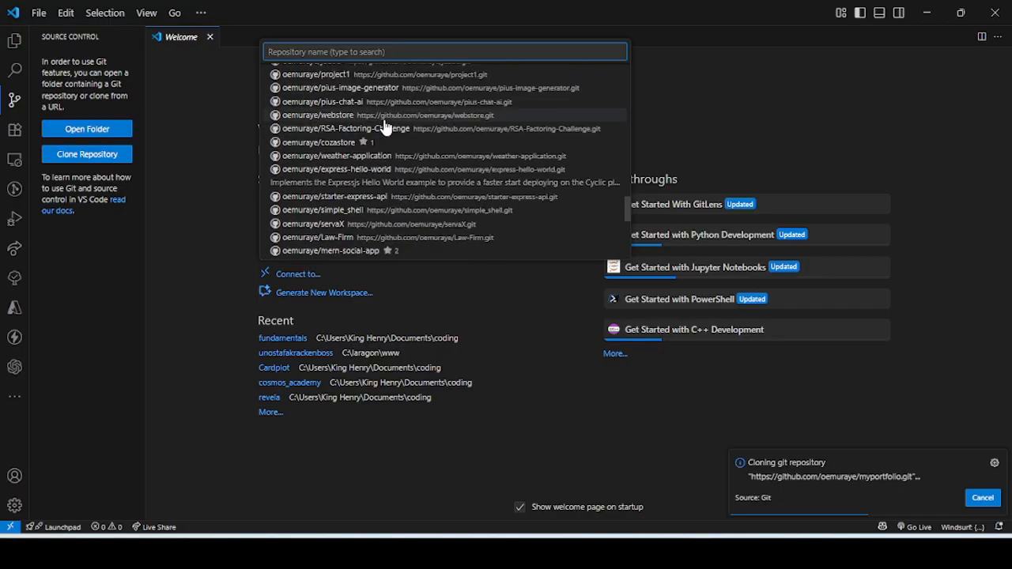
scroll(385, 127, up, 20)
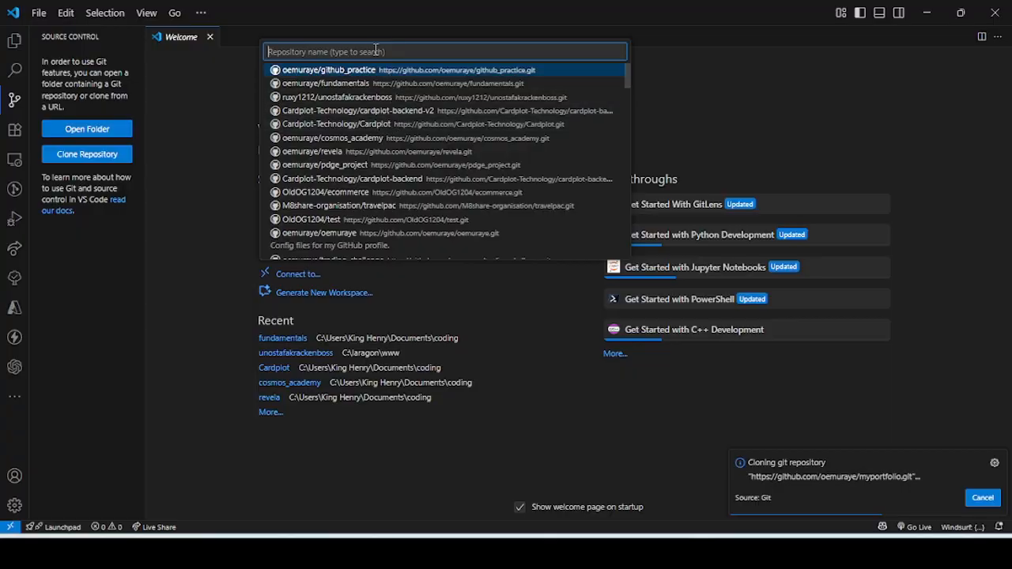
key(ctrl+v)
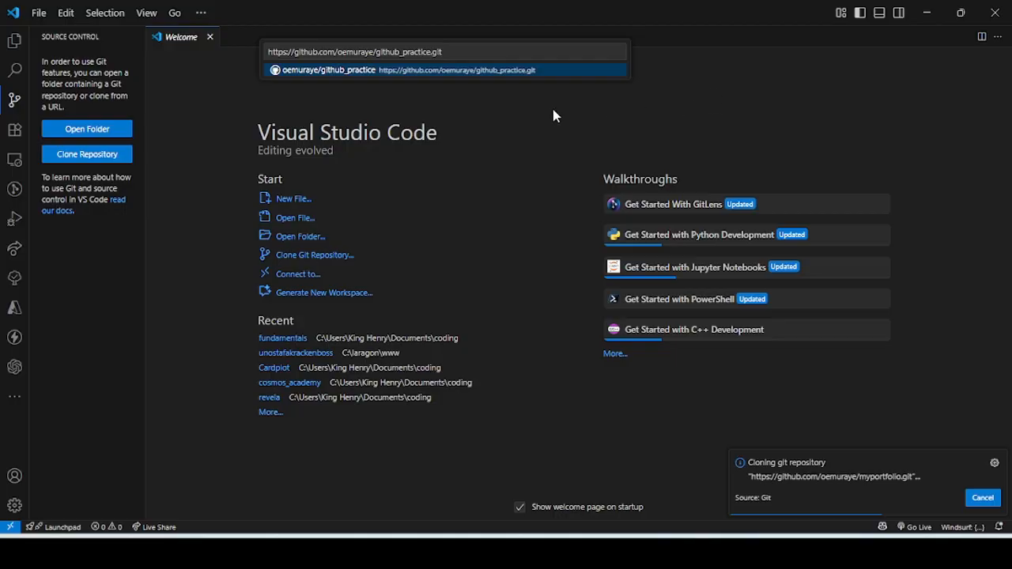
click(390, 53)
click(443, 72)
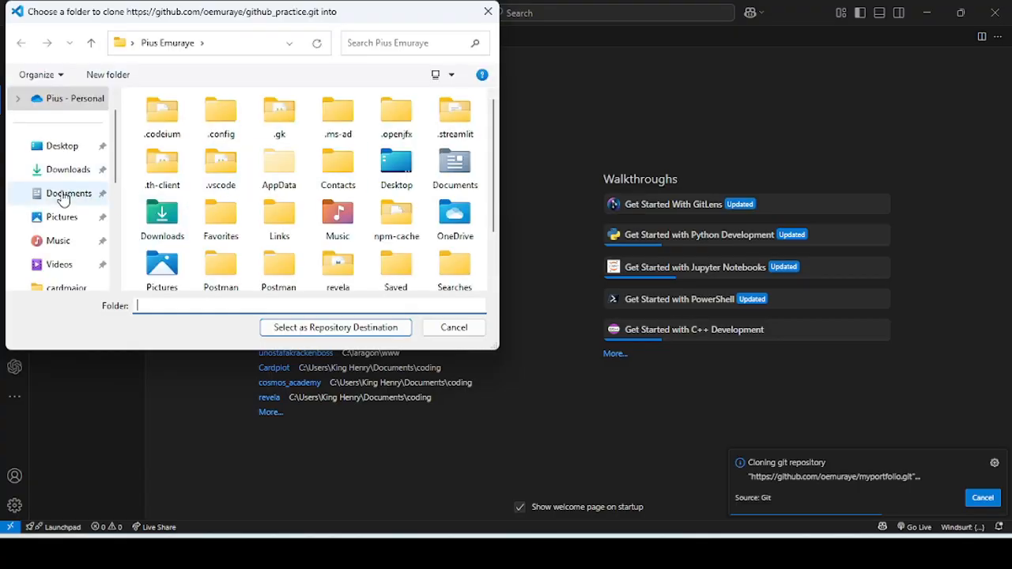
- Choose the coding folder in Documents as the destination for the github_practice clone
click(63, 197)
double_click(166, 161)
click(299, 330)
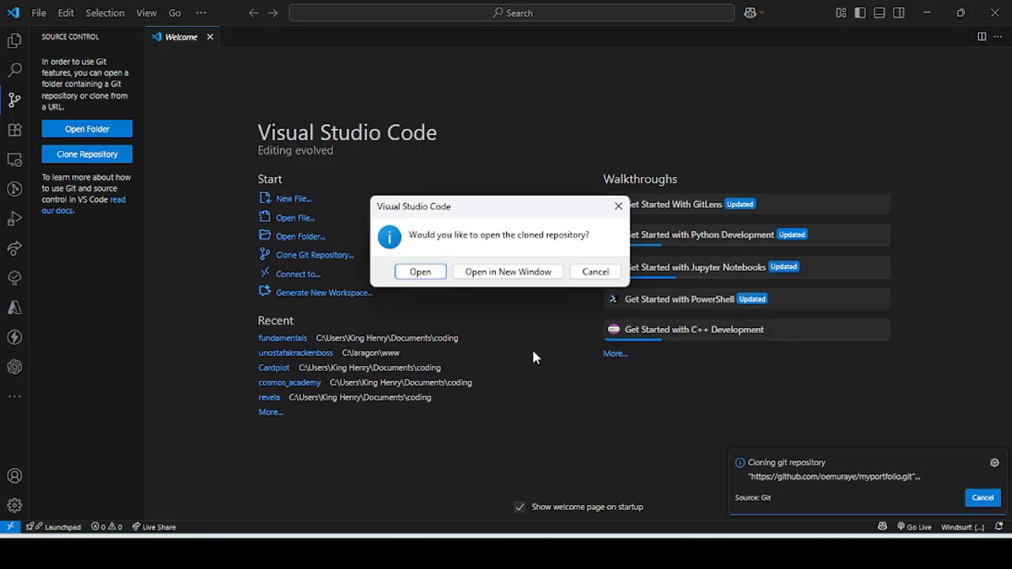
- Open the cloned github_practice in a new window and myportfolio in the current one, and maximize the github_practice window
click(501, 272)
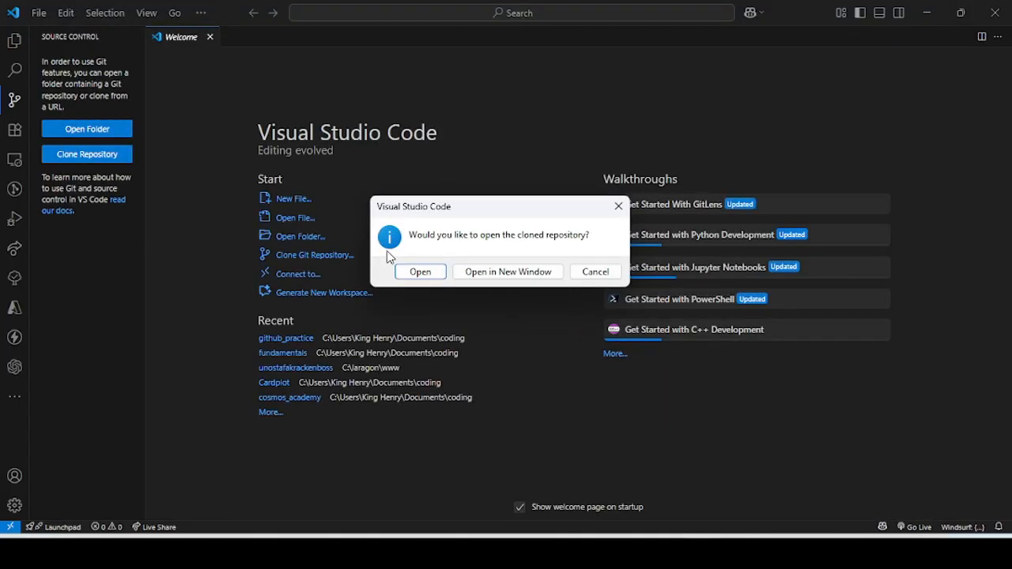
click(411, 272)
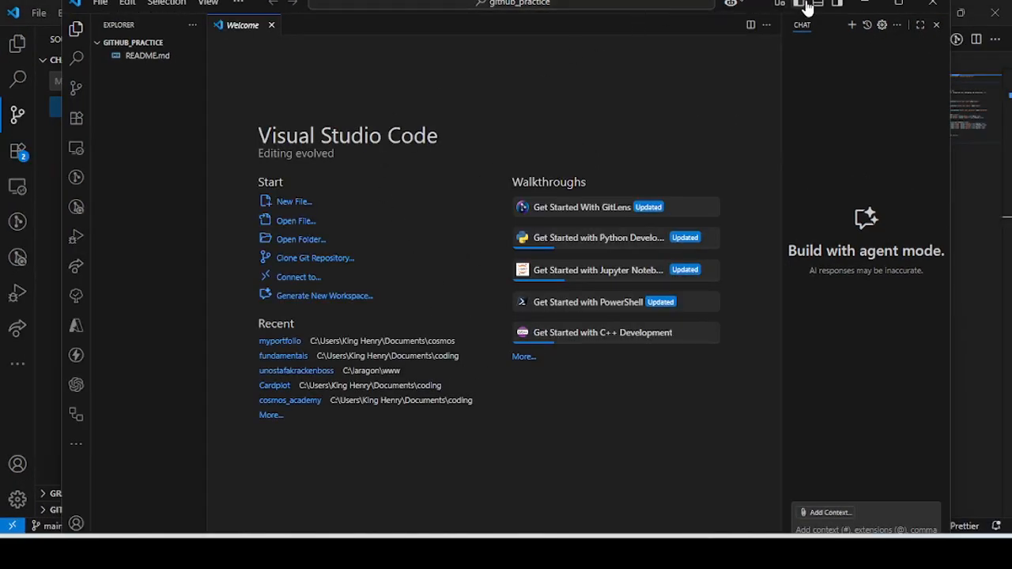
click(905, 5)
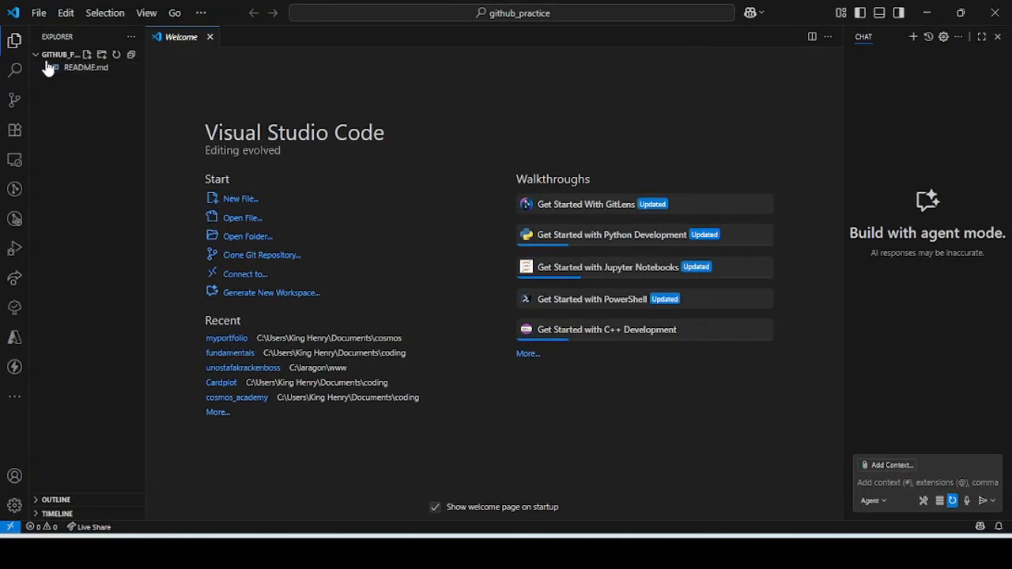
- Create a new file named index.html in the github_practice folder
click(87, 55)
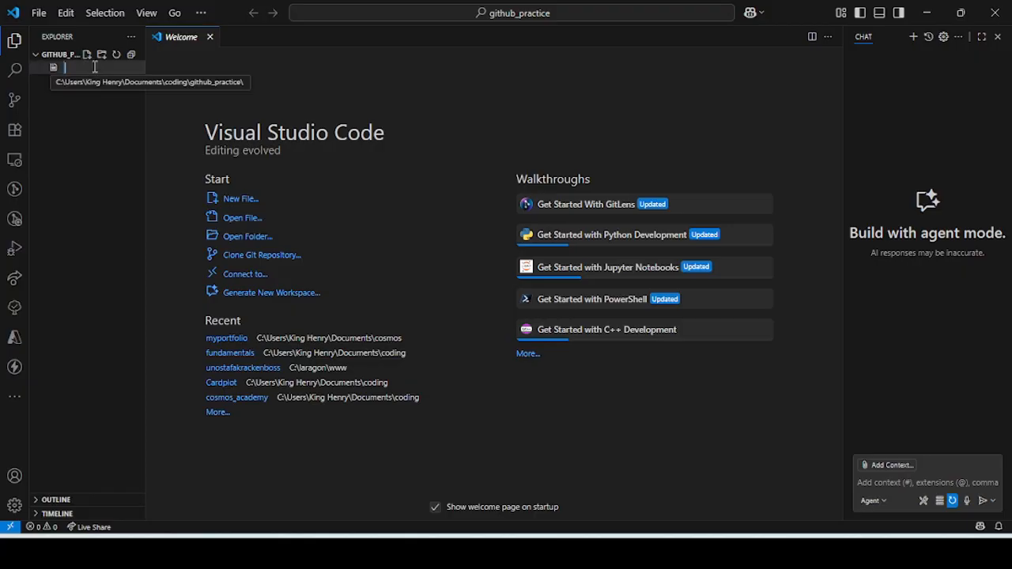
text(index.htm)
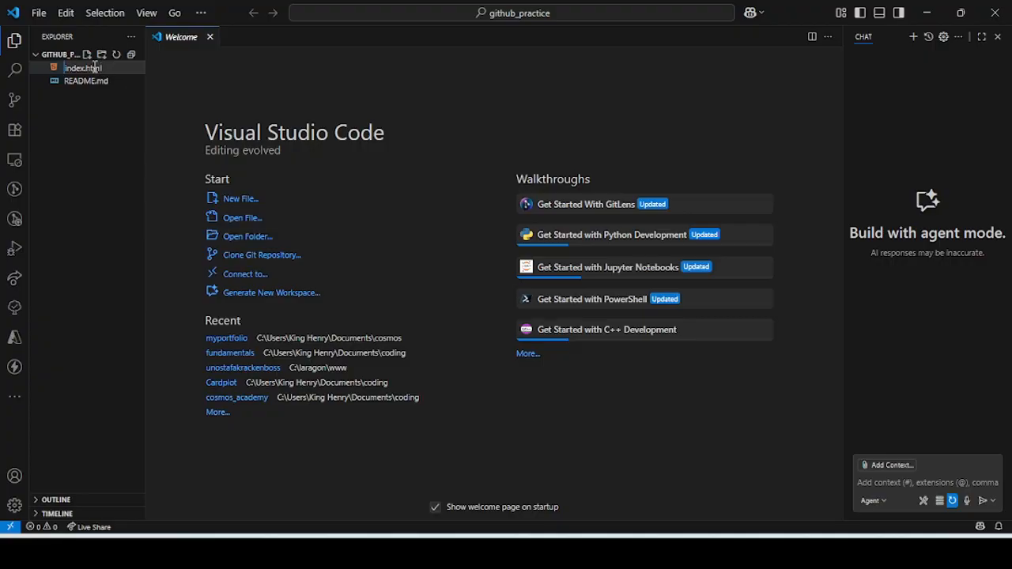
text(l)
key(Return)
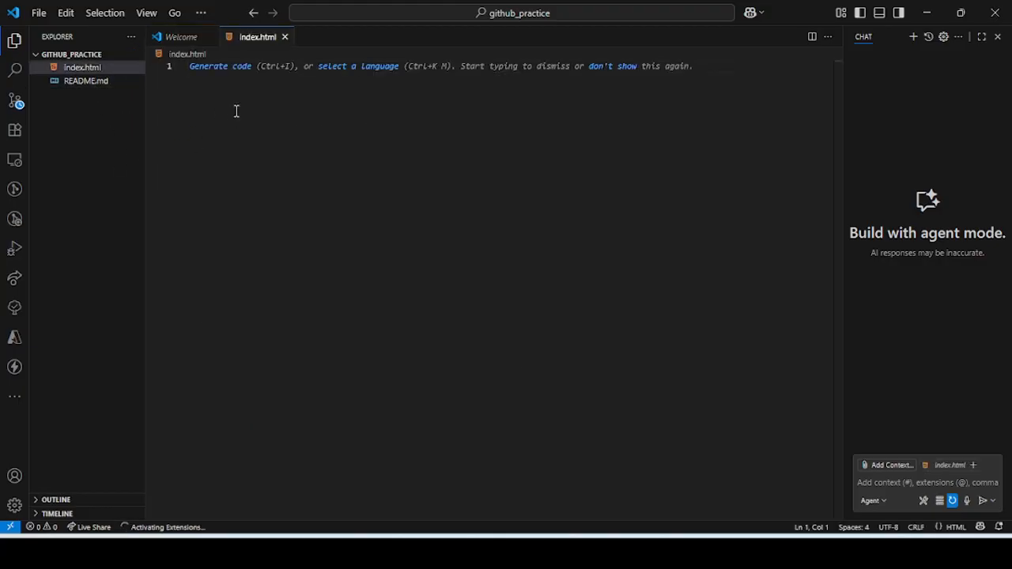
text(html)
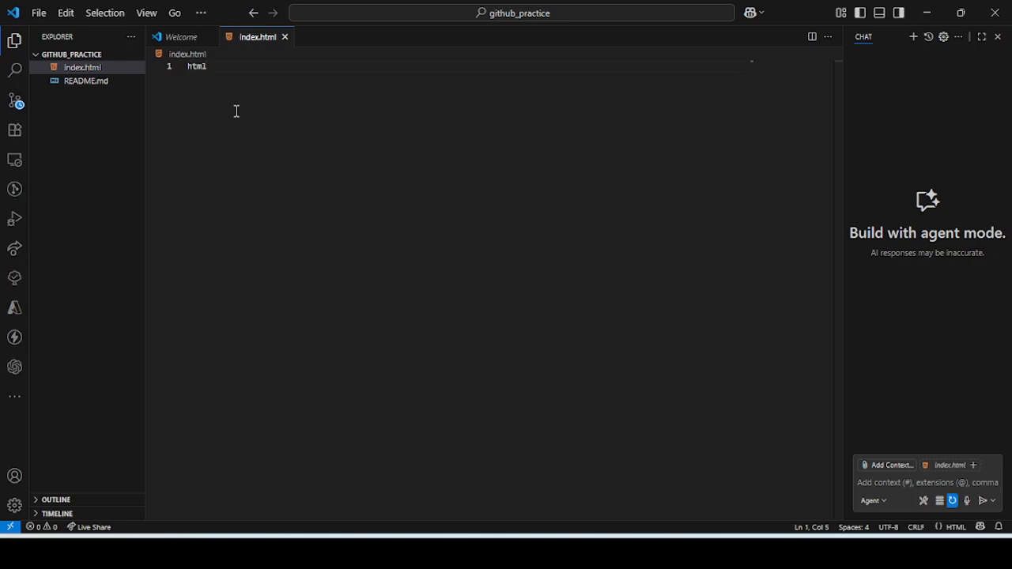
key(BackSpace)
key(BackSpace)
key(BackSpace)
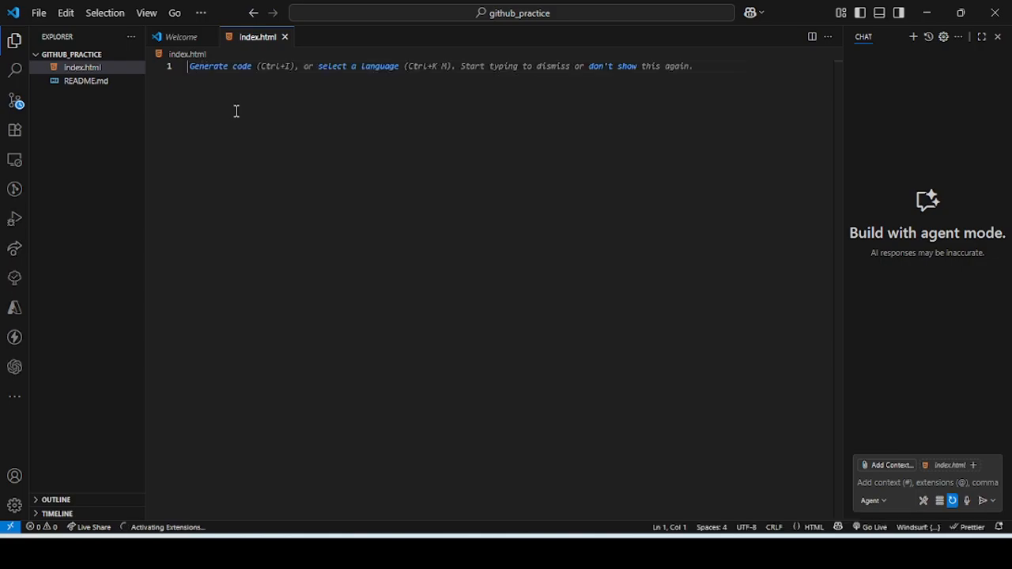
text(!)
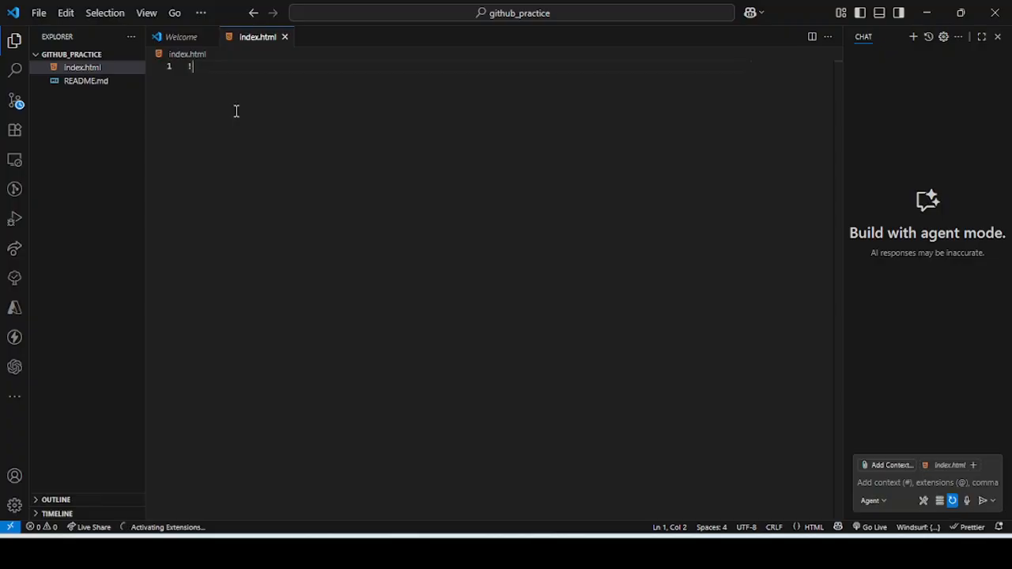
key(BackSpace)
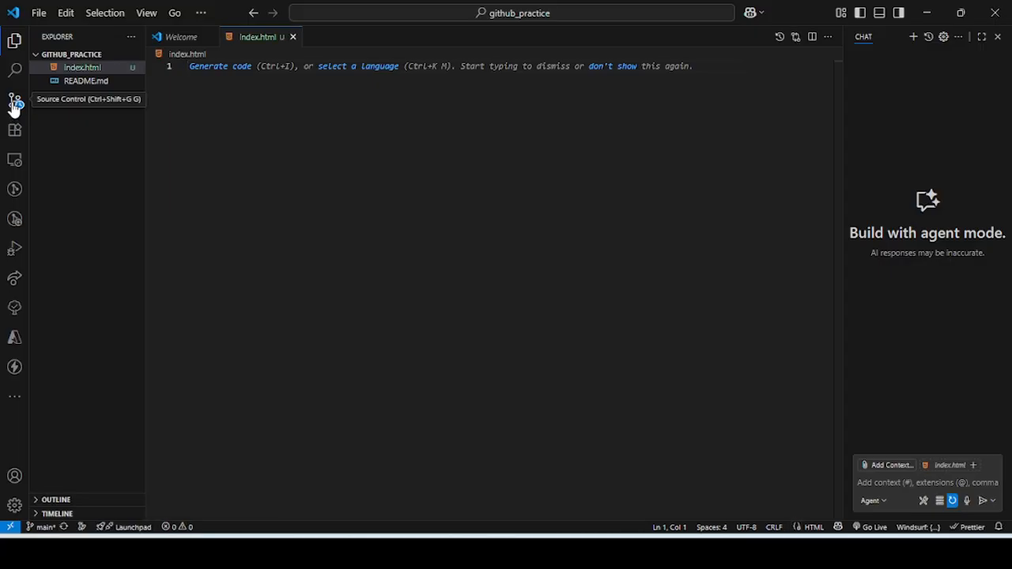
- View the pending changes in source control, then fill index.html with the html:5 boilerplate and place the cursor in the body
click(13, 107)
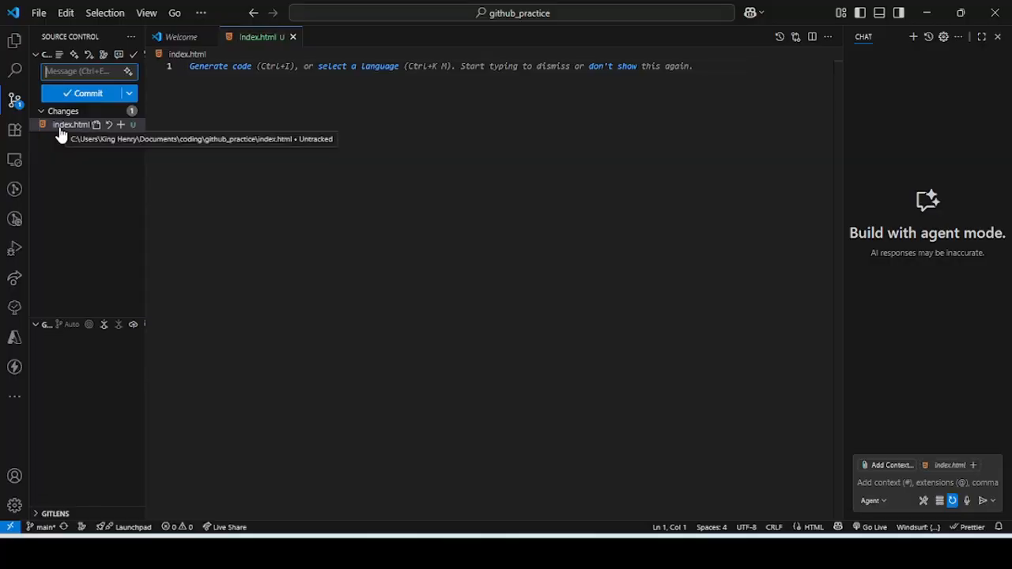
click(276, 128)
text(html)
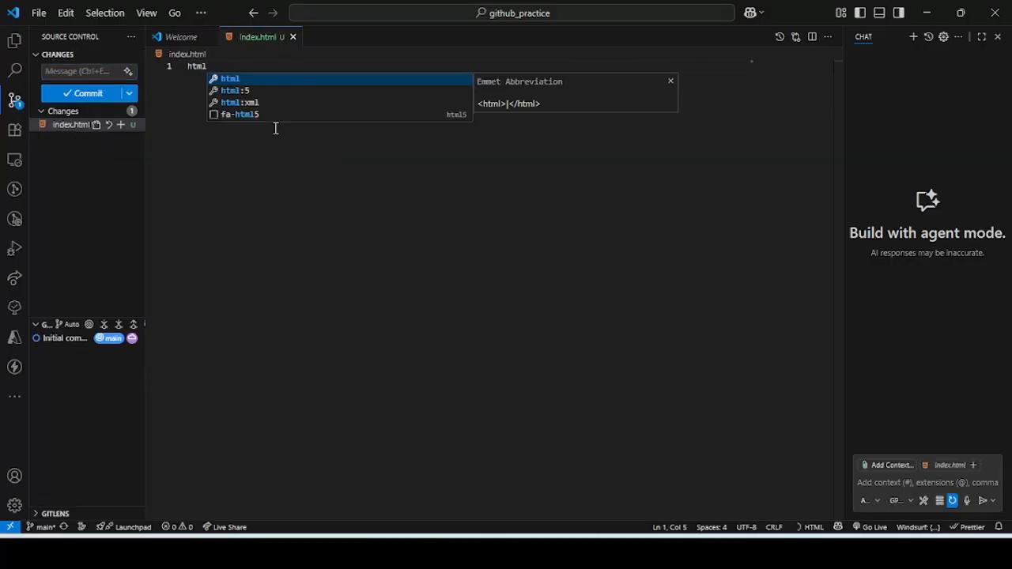
click(261, 90)
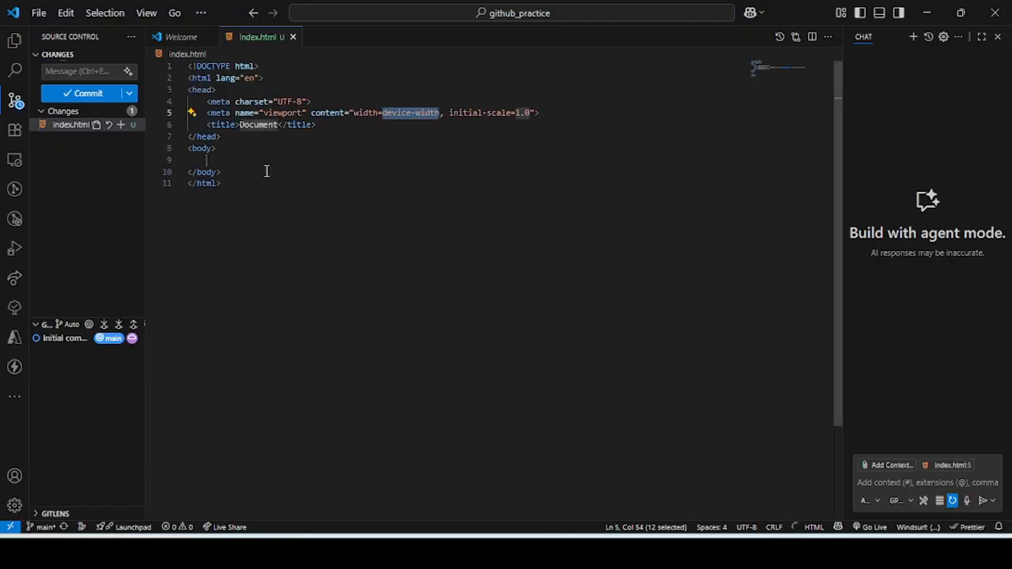
click(217, 161)
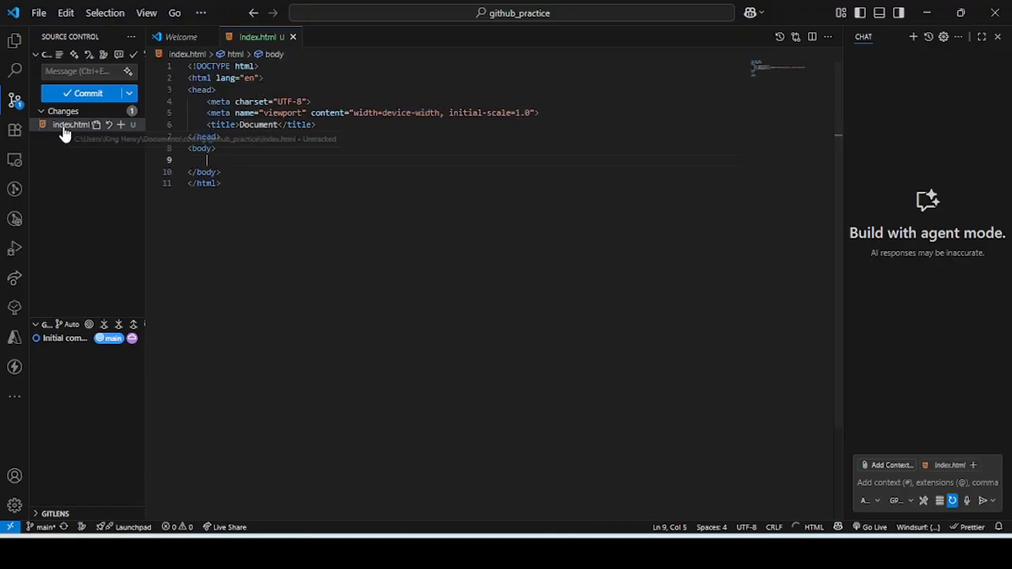
- Create a new file named styles.css in the github_practice folder
click(15, 41)
click(87, 54)
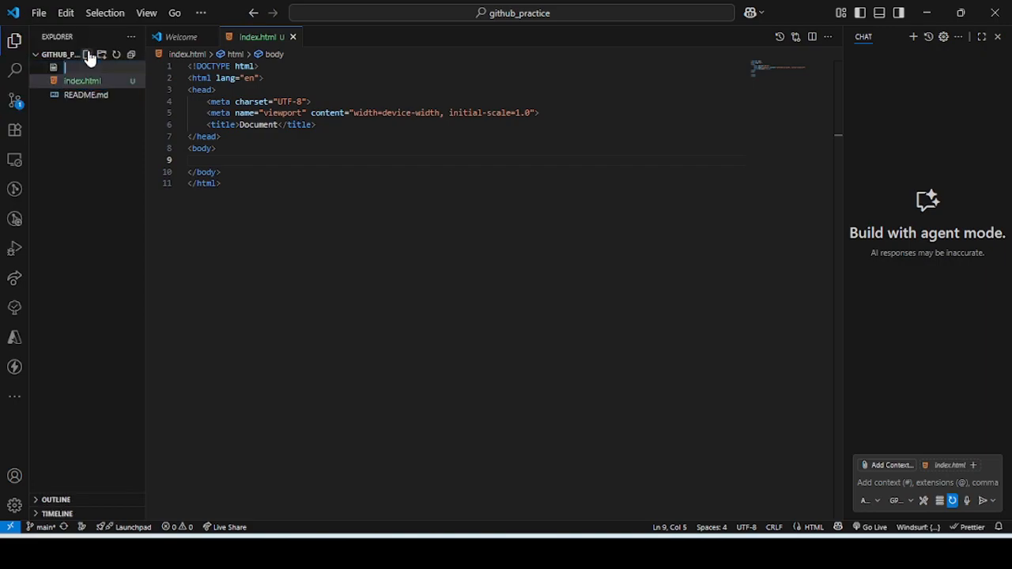
text(styles.css)
key(Return)
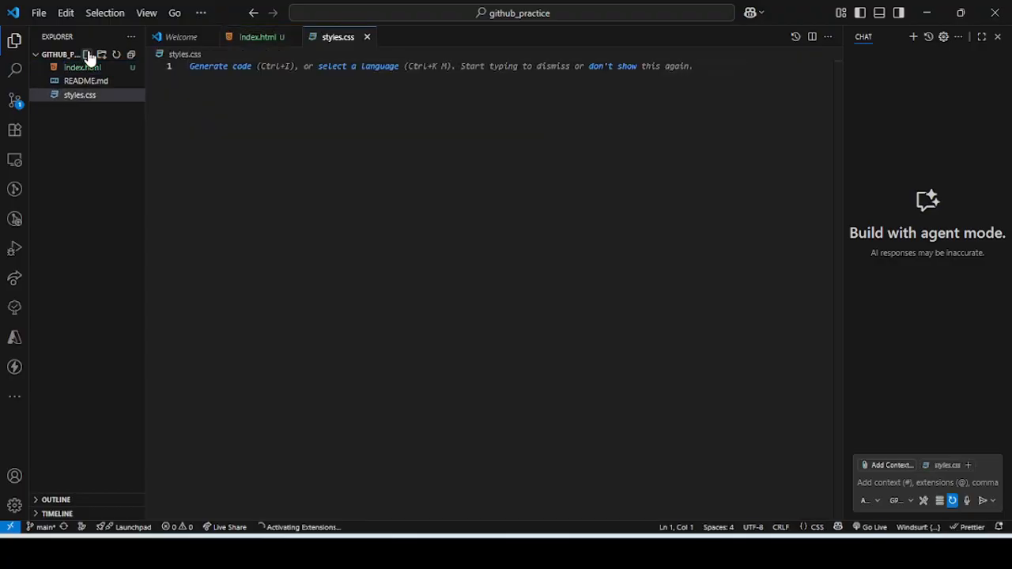
- Add a stylesheet link to styles.css below the title in the head of index.html
click(248, 38)
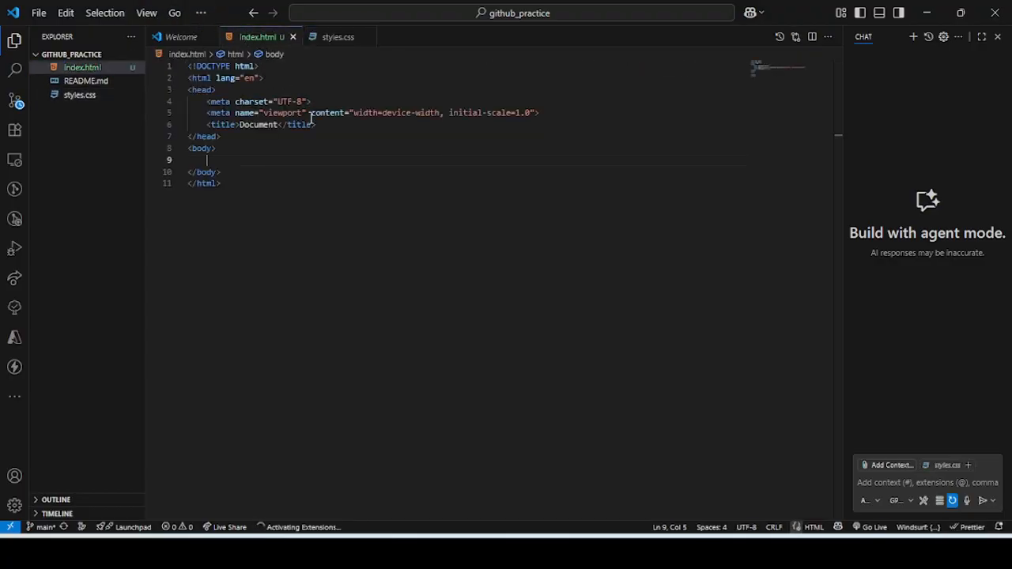
click(328, 129)
key(Return)
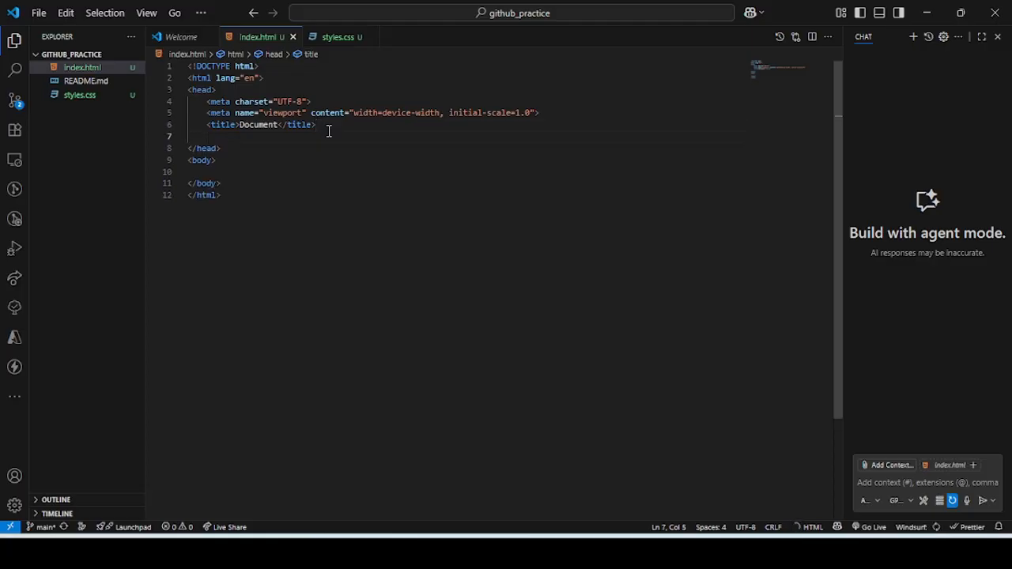
text(link)
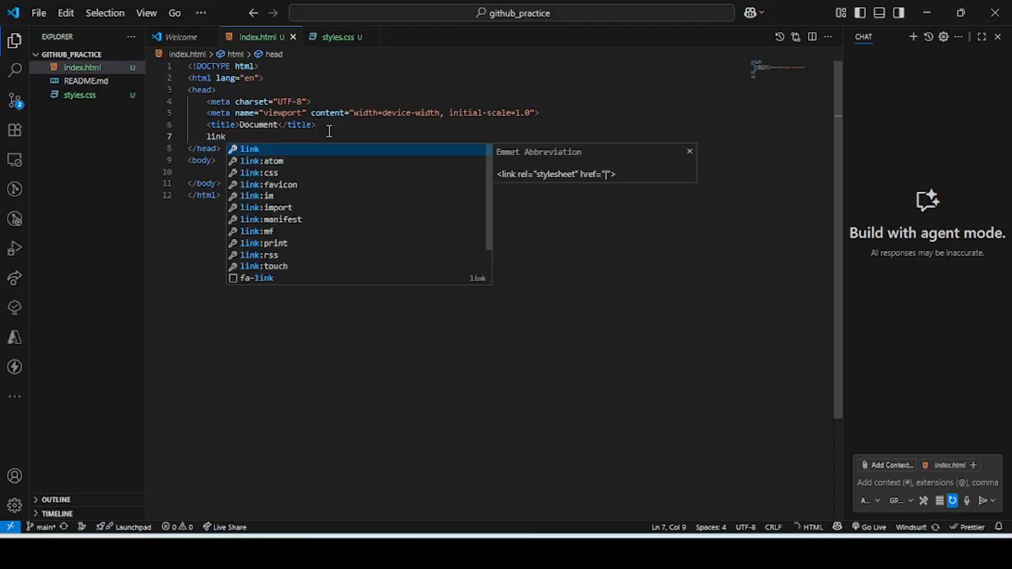
key(Left)
key(Down)
key(Down)
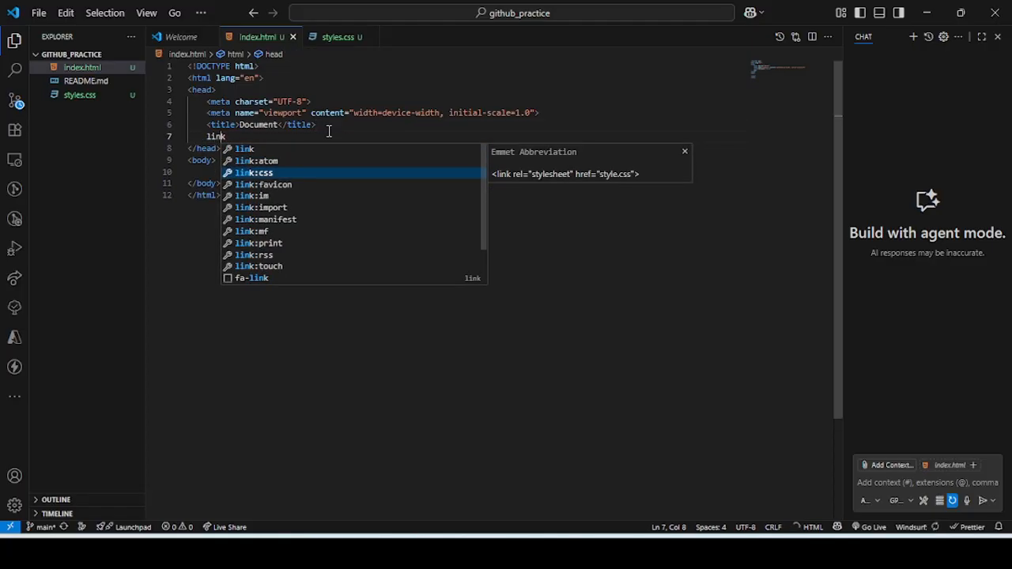
key(Return)
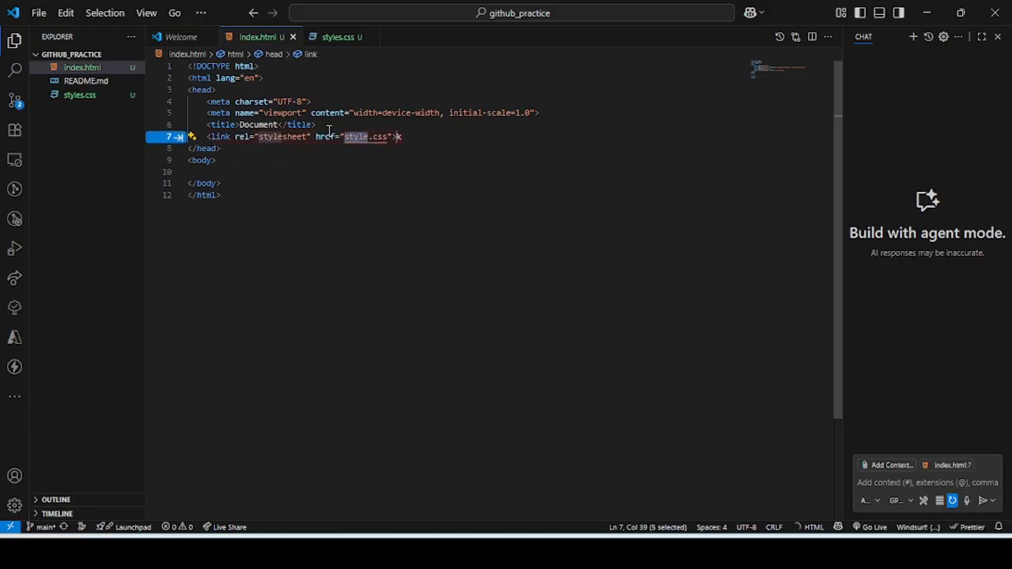
text(s)
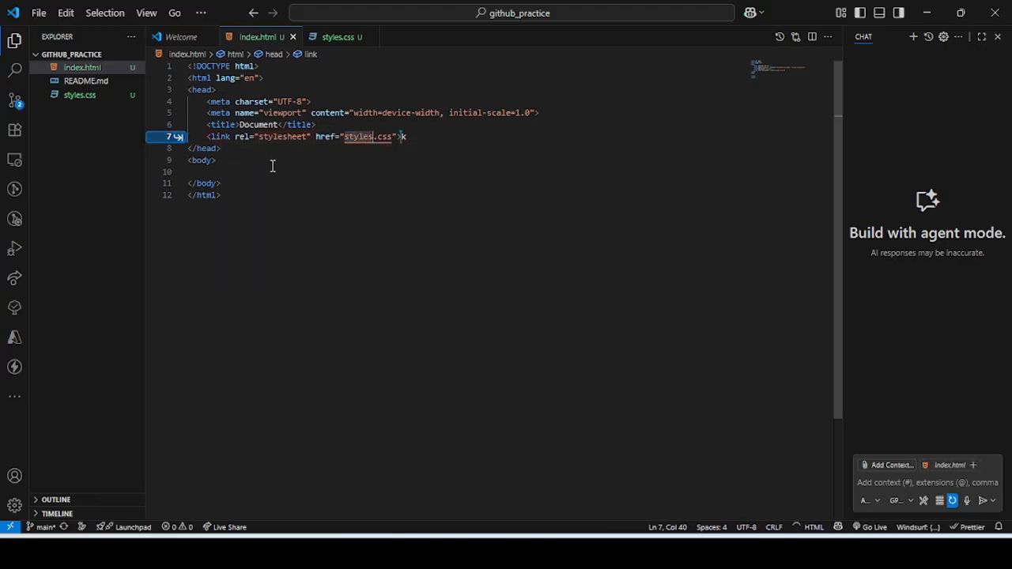
key(Tab)
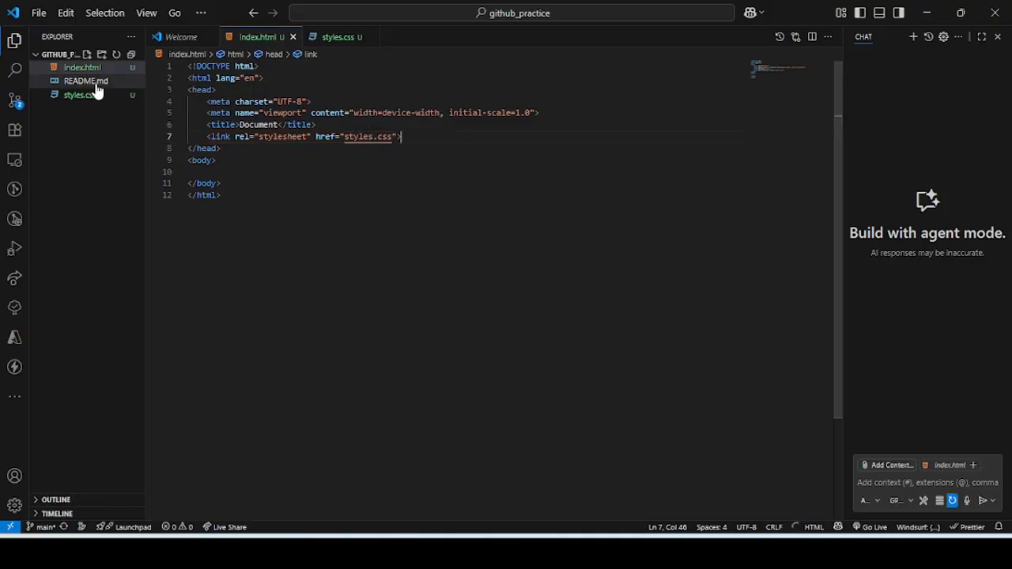
- Create a new file named script.js in the github_practice folder, close the Welcome page and return to index.html
click(87, 53)
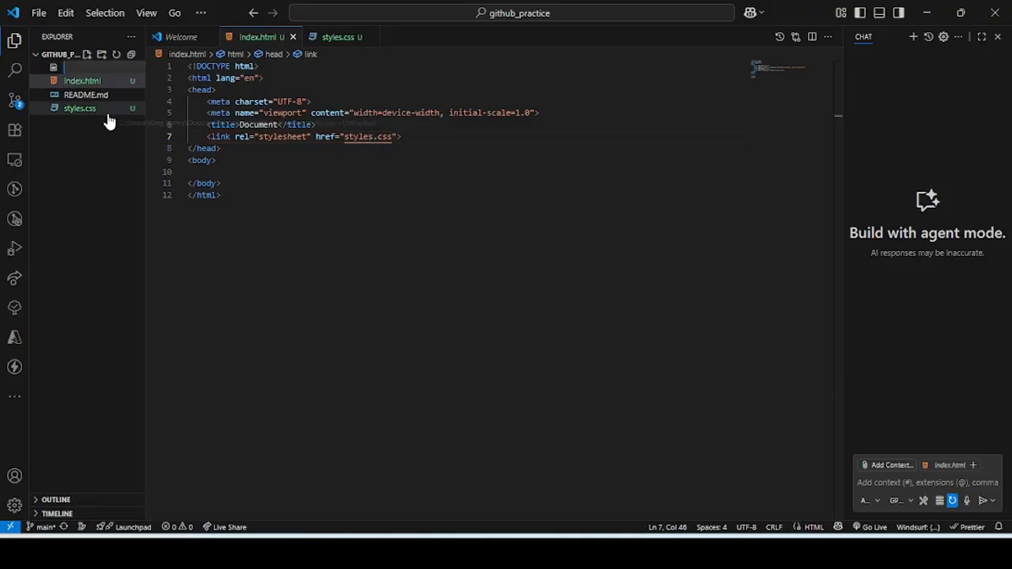
text(script.js)
key(Return)
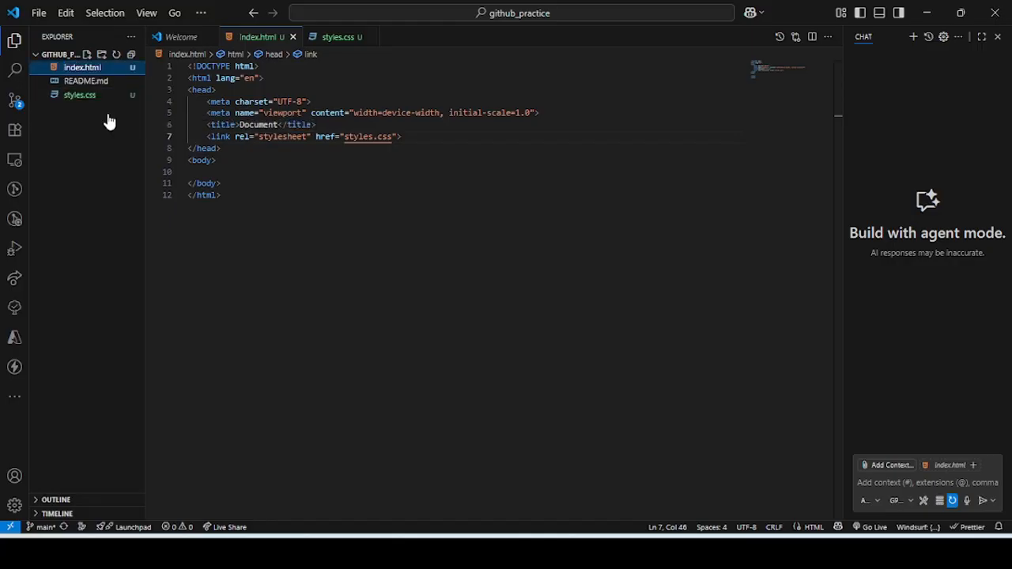
click(249, 36)
click(214, 37)
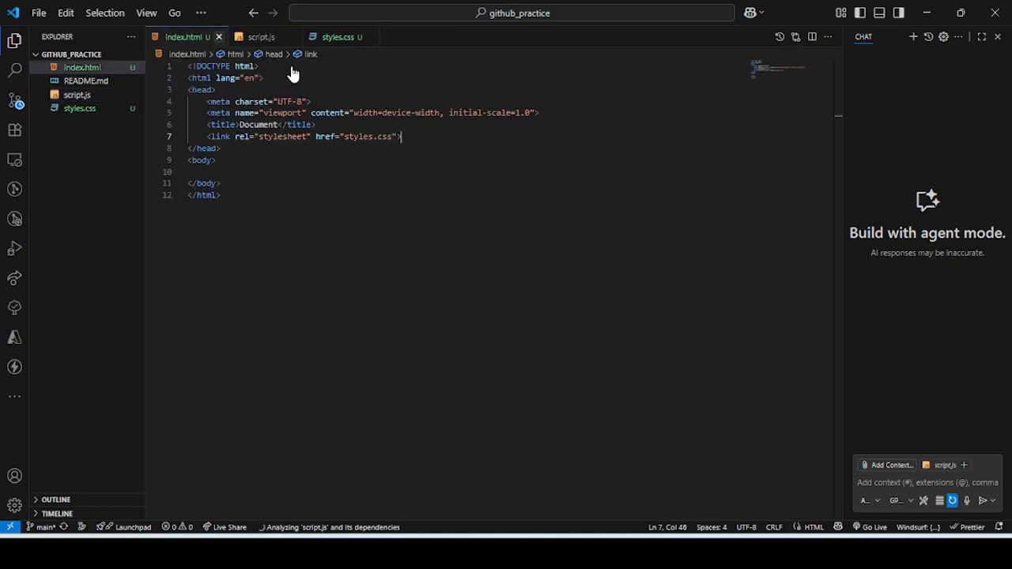
- Add a deferred script tag with the source ./script.js below the stylesheet link in index.html
key(Return)
text(scr)
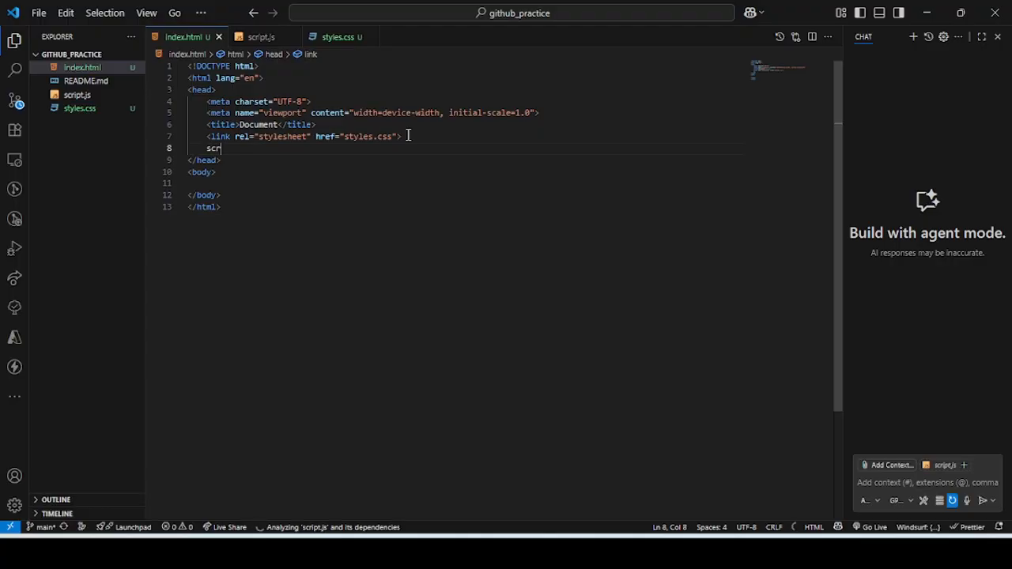
text(it)
key(BackSpace)
key(BackSpace)
key(BackSpace)
key(BackSpace)
key(BackSpace)
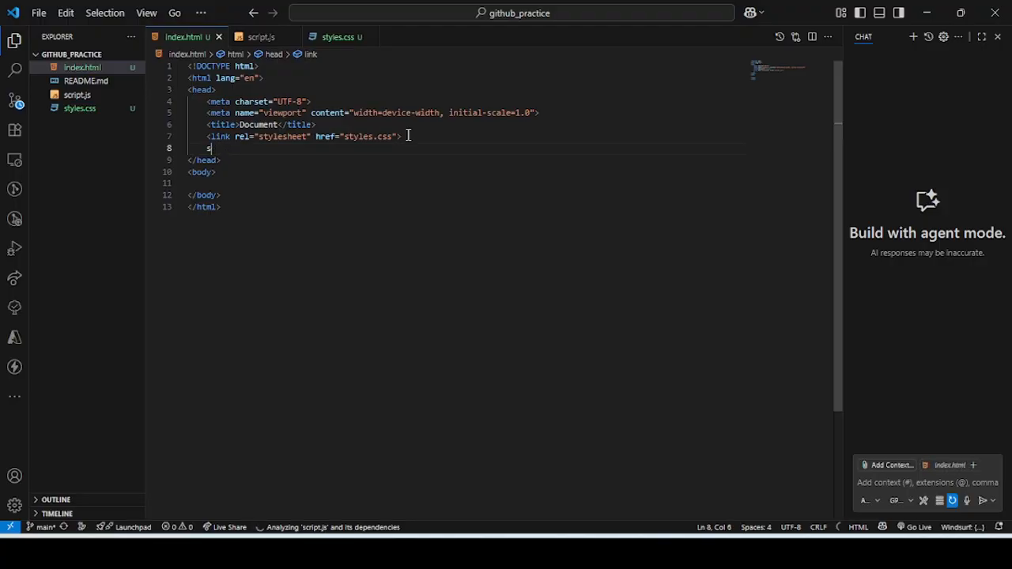
text(scrit)
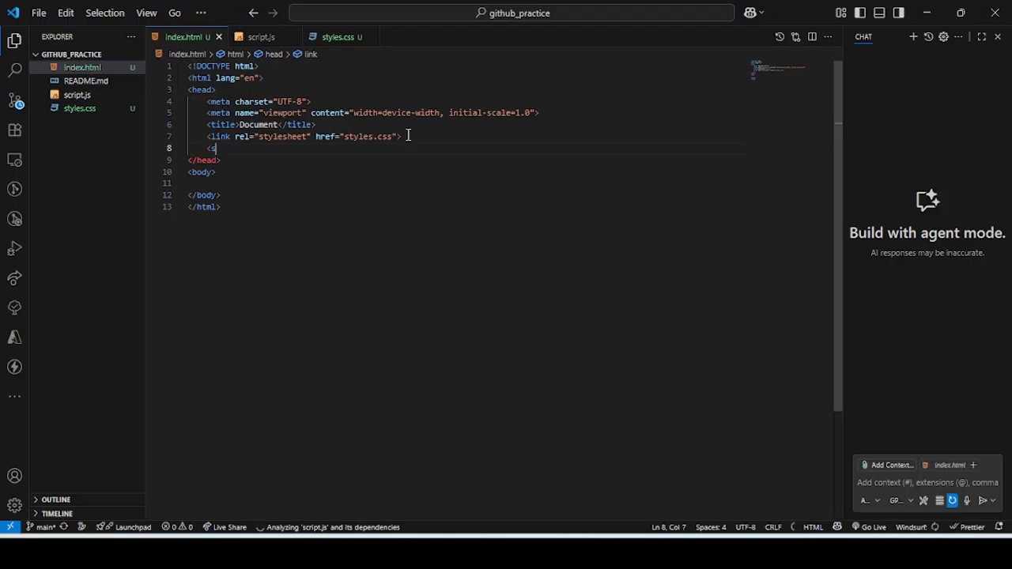
text(p)
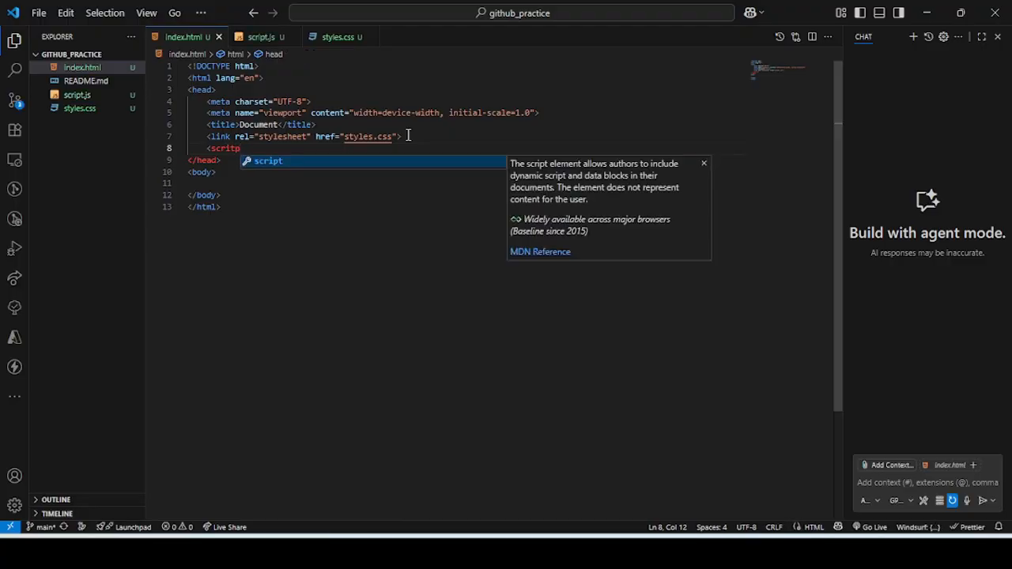
key(Tab)
key(Tab)
click(295, 151)
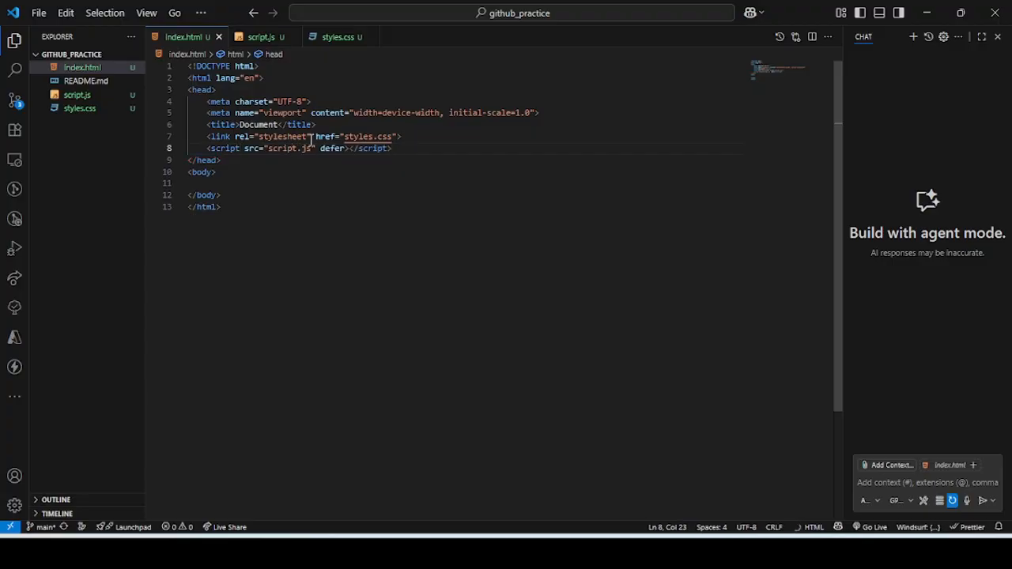
click(271, 150)
text(./)
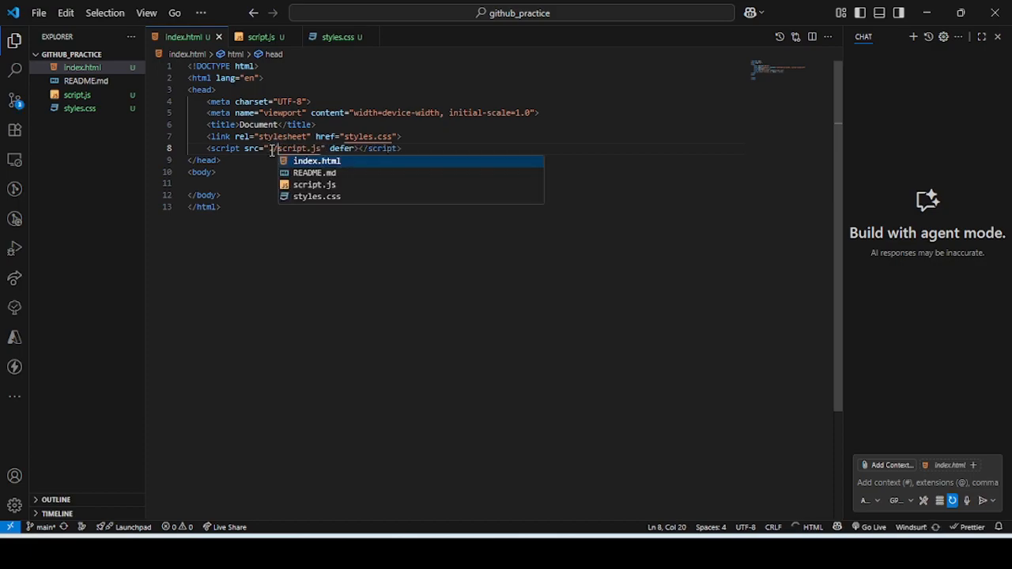
click(344, 135)
text(./)
text(./)
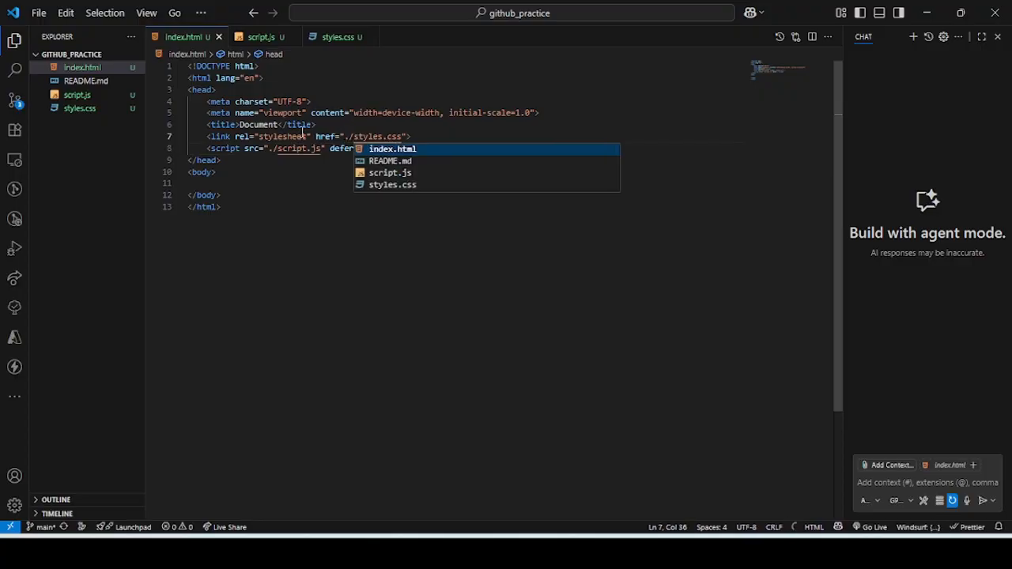
key(BackSpace)
key(BackSpace)
click(256, 181)
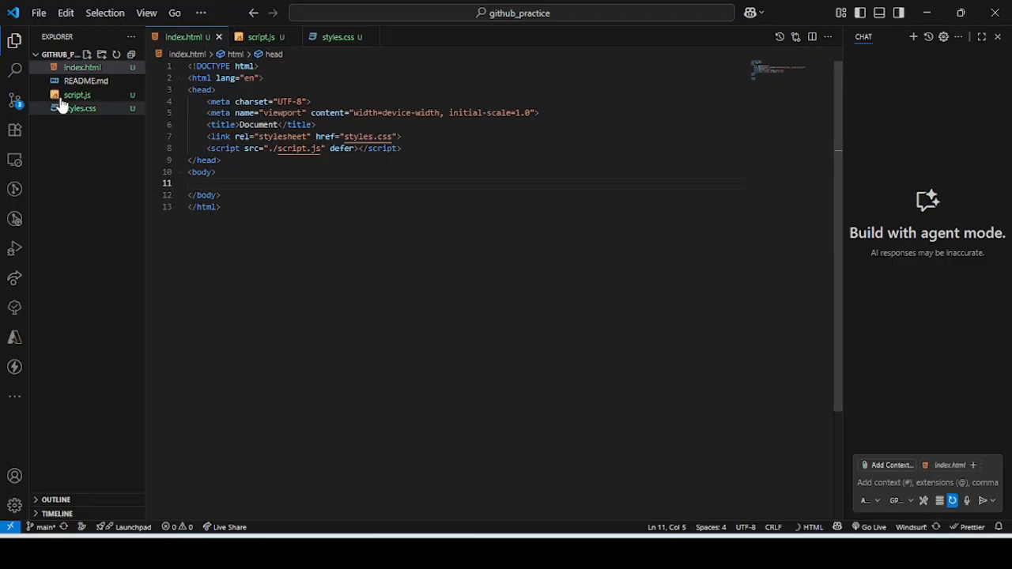
- Stage all changes, commit them with the message "init" and sync the commit with origin/main
click(18, 102)
click(78, 71)
text(init)
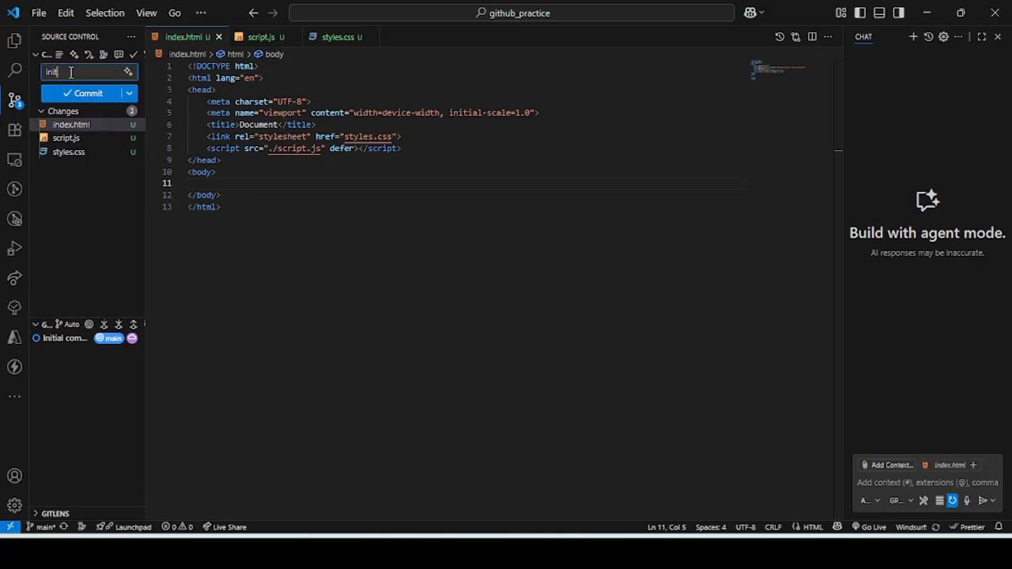
click(128, 95)
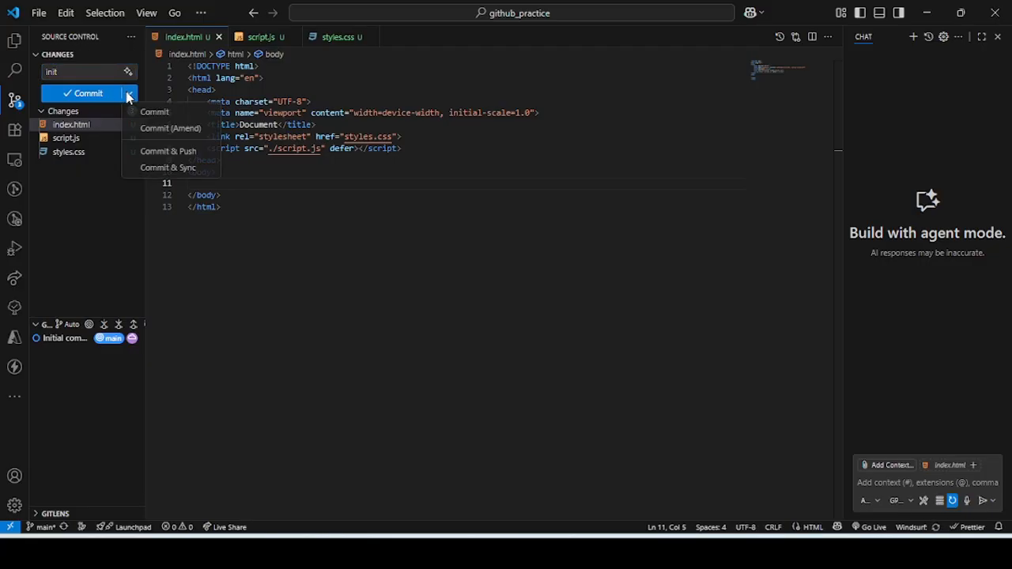
click(160, 169)
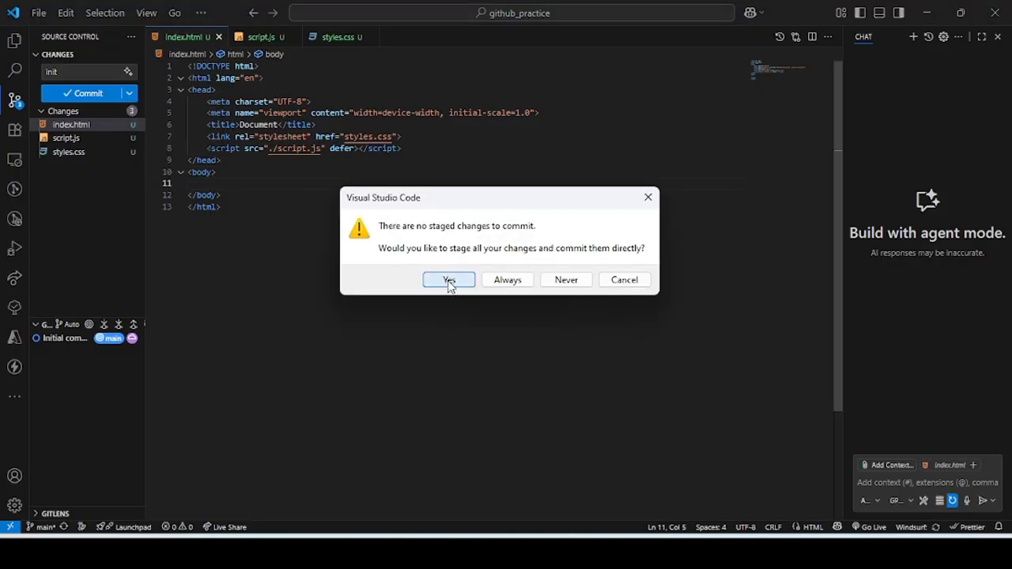
click(449, 281)
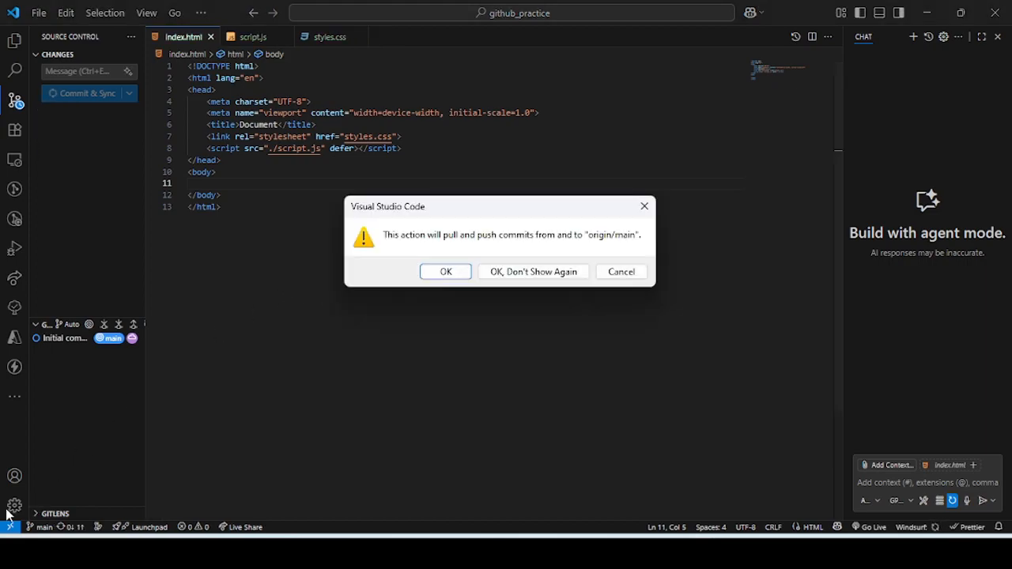
click(428, 273)
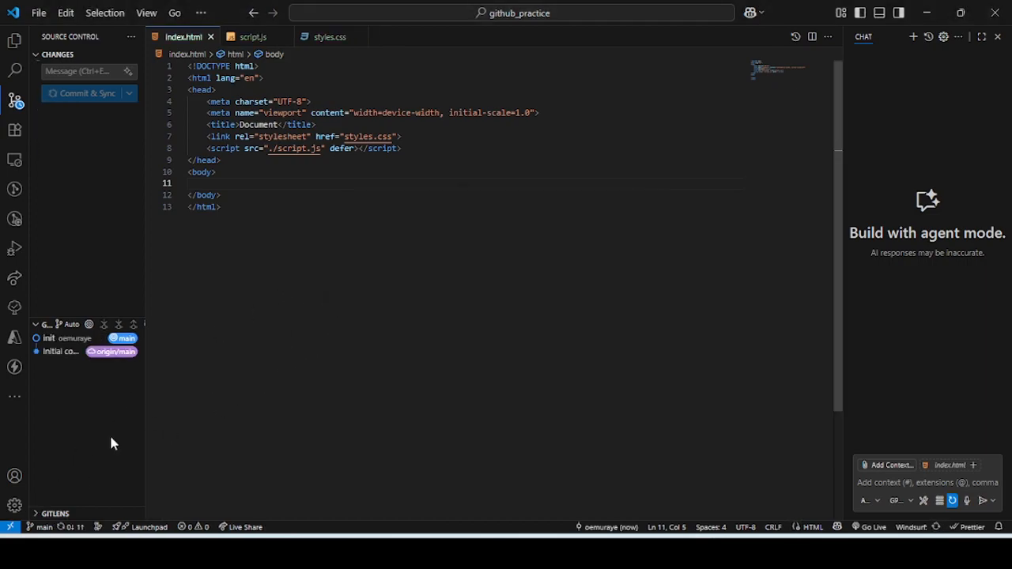
- View the options of the GitHub account signed in to the editor, and shrink the commit graph section in source control
click(14, 505)
click(16, 479)
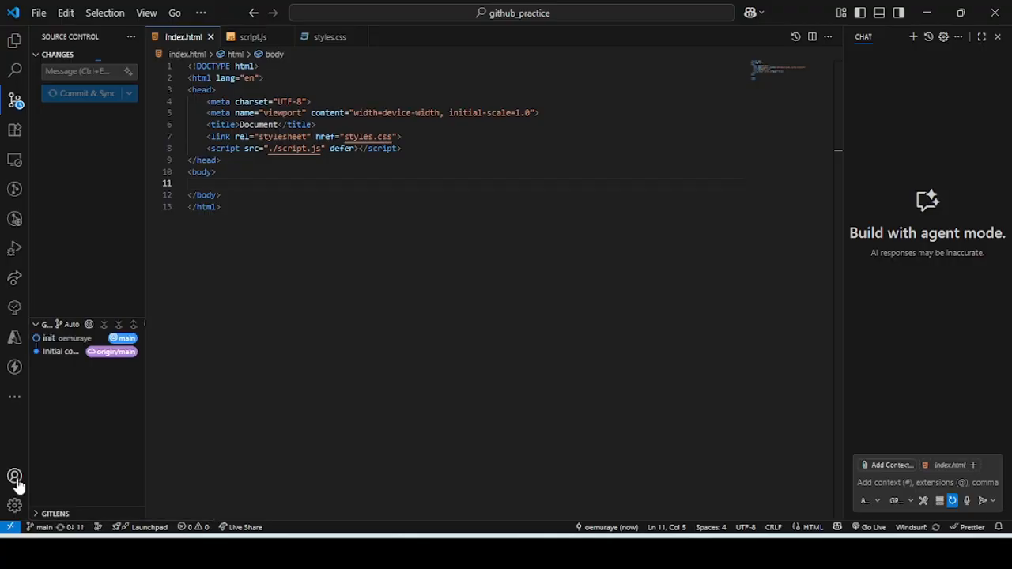
click(16, 480)
mouse_move(237, 371)
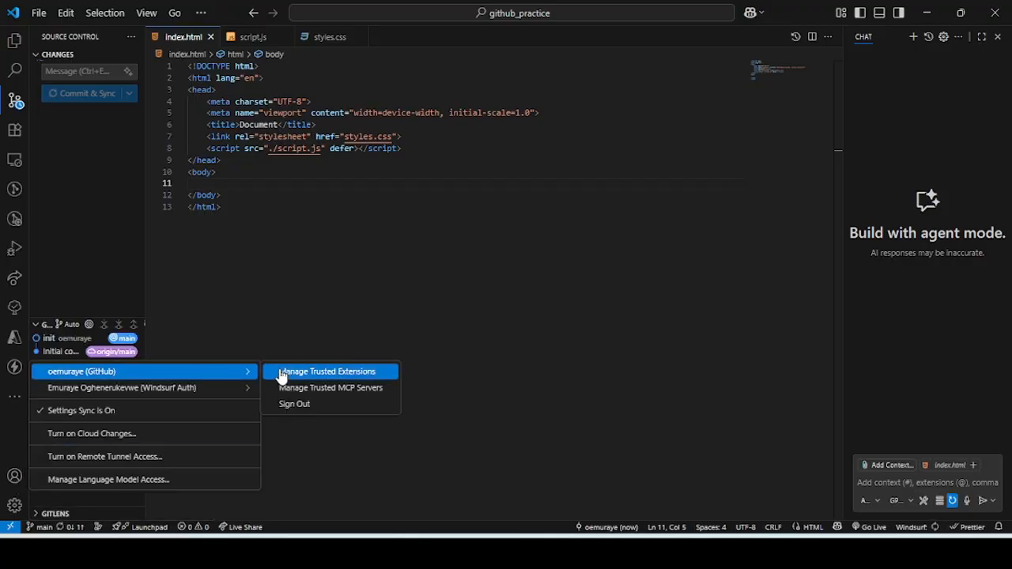
click(488, 299)
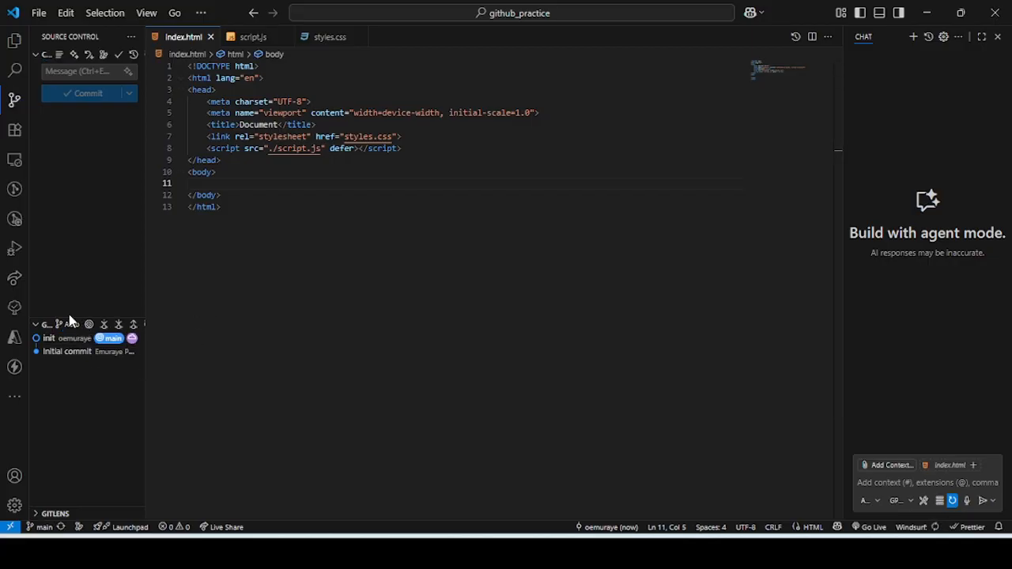
drag(64, 324, 54, 427)
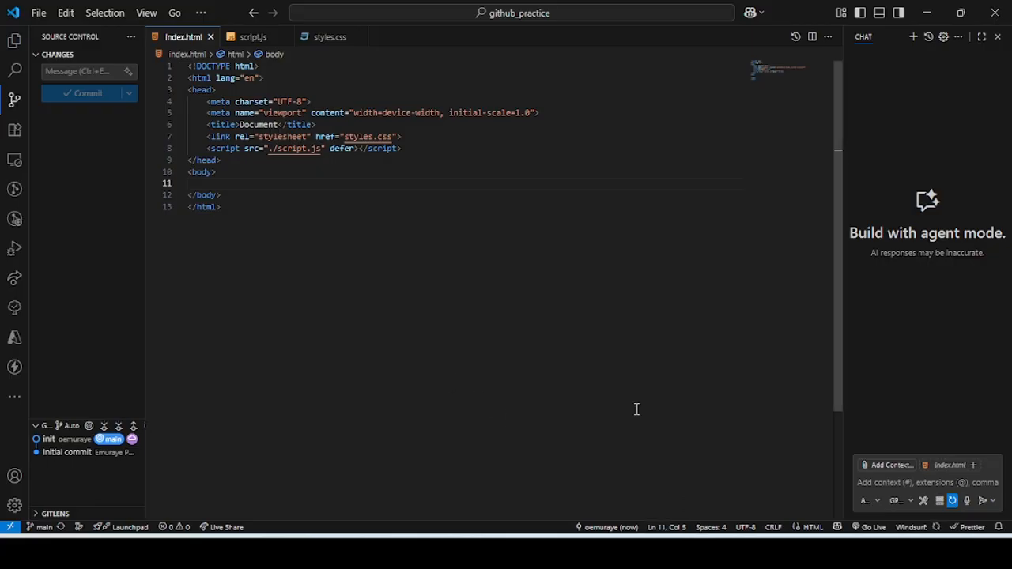
- Switch to the browser, dismiss the clone options, reload the github_practice repository page and check its file list and README
key(alt+Tab)
key(alt+Tab)
key(alt+Tab)
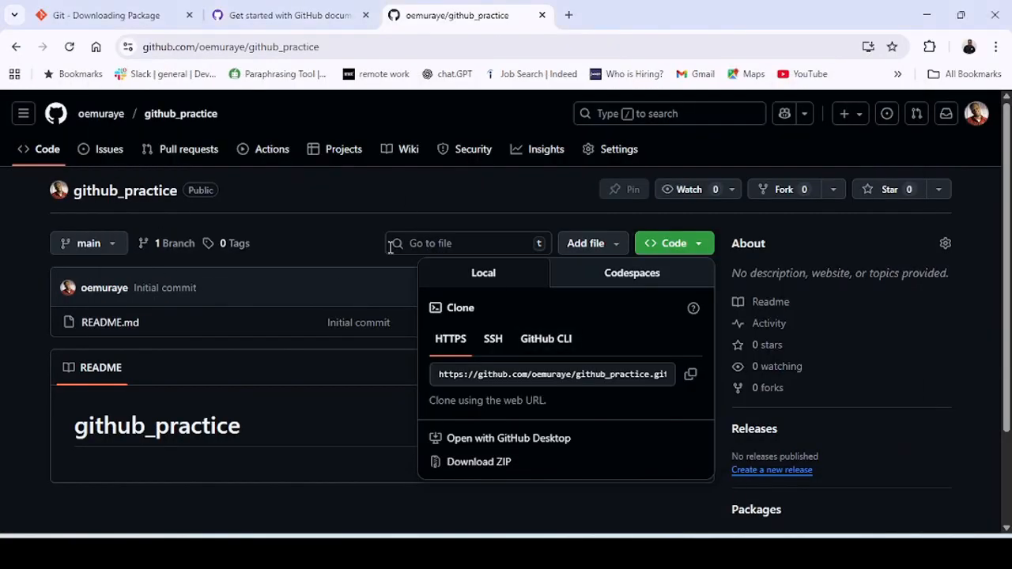
click(339, 222)
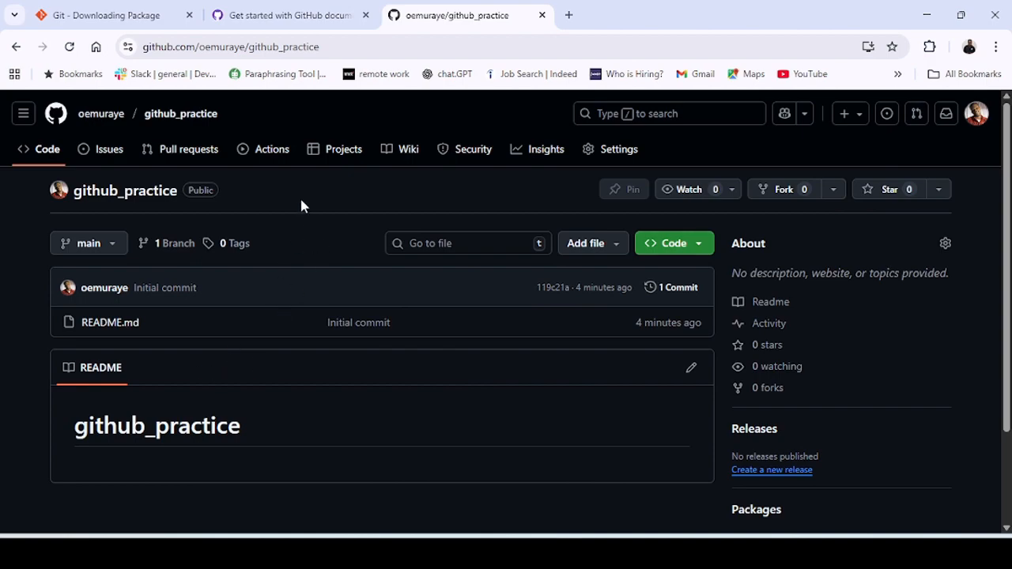
key(F5)
scroll(289, 255, down, 1)
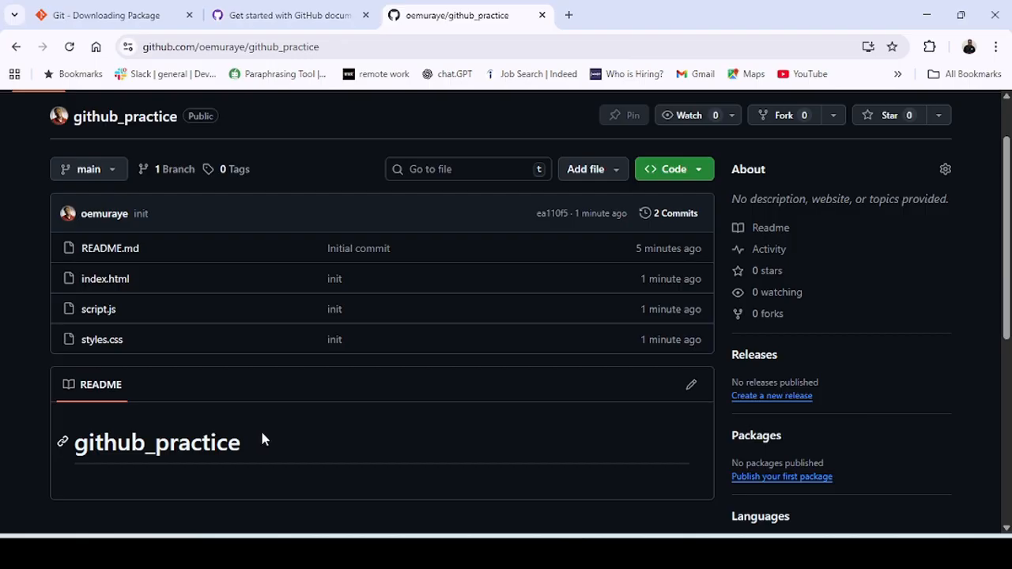
scroll(317, 406, down, 2)
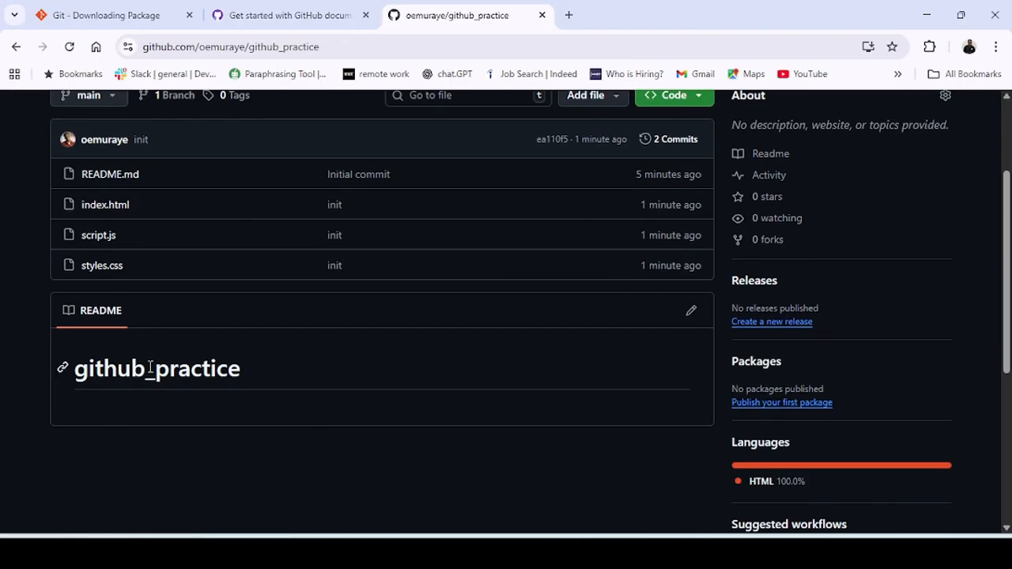
- Switch back to the github_practice window in VS Code and open README.md from the project files to view its content
mouse_move(701, 552)
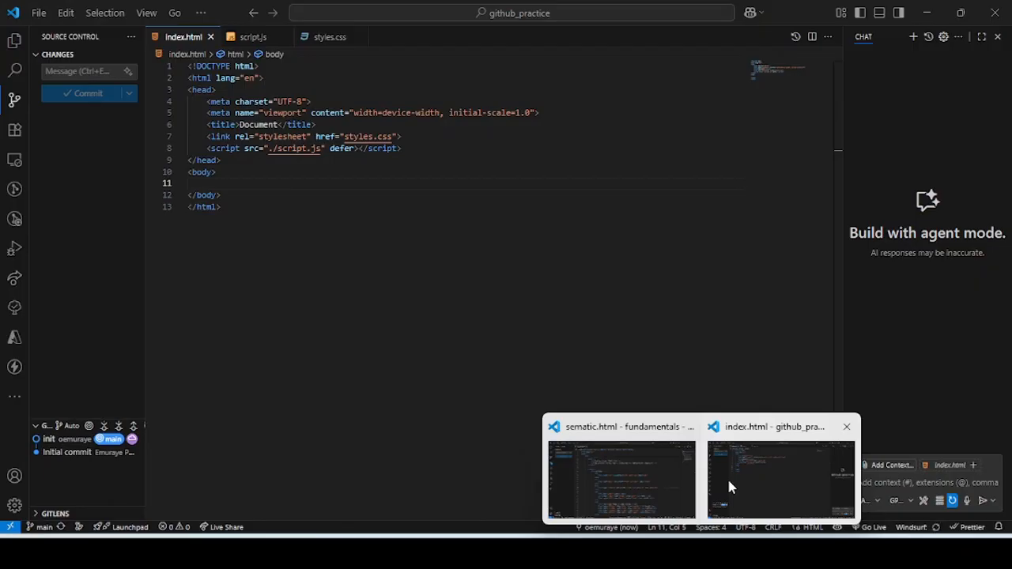
click(729, 486)
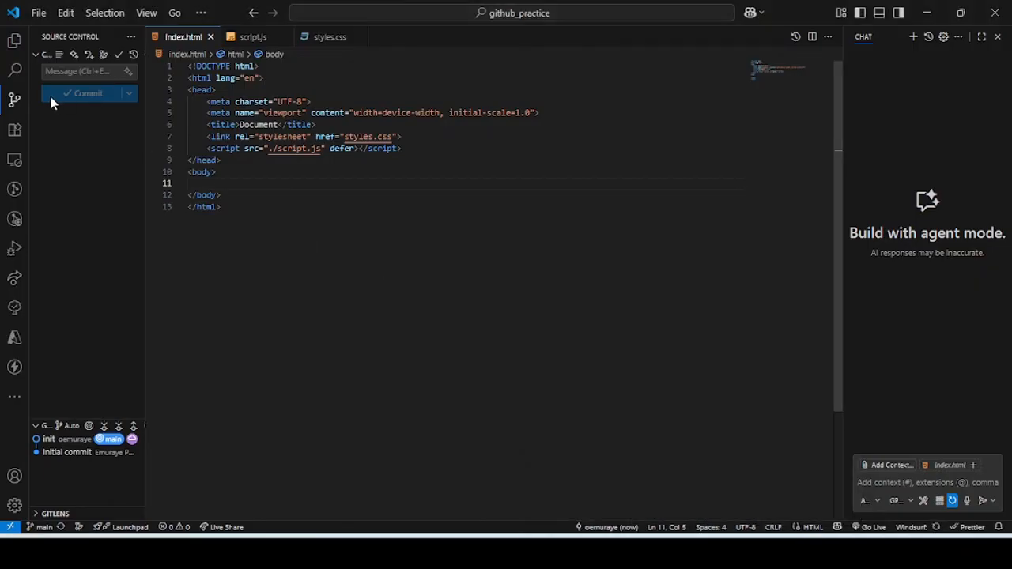
click(18, 41)
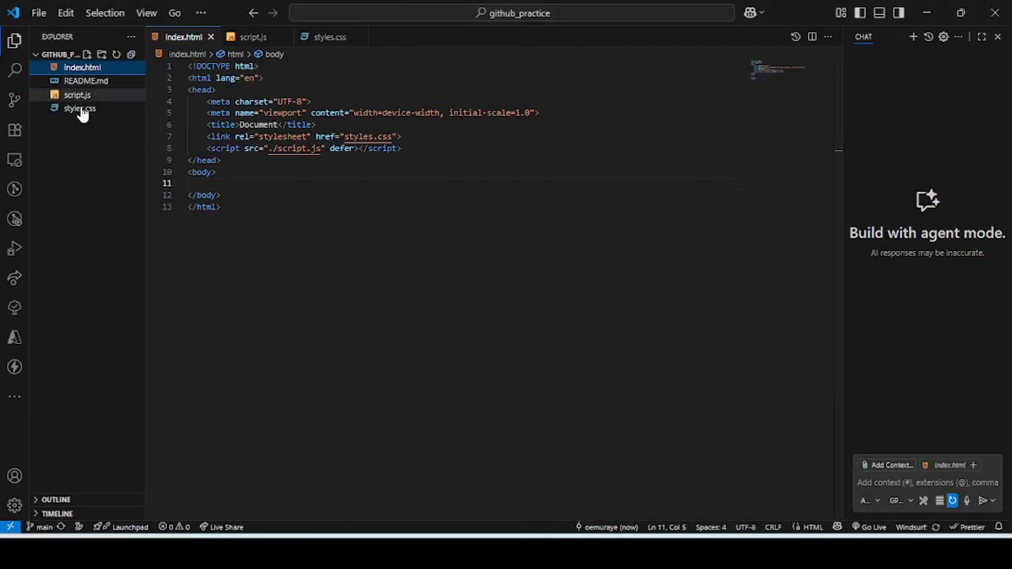
click(85, 81)
click(251, 109)
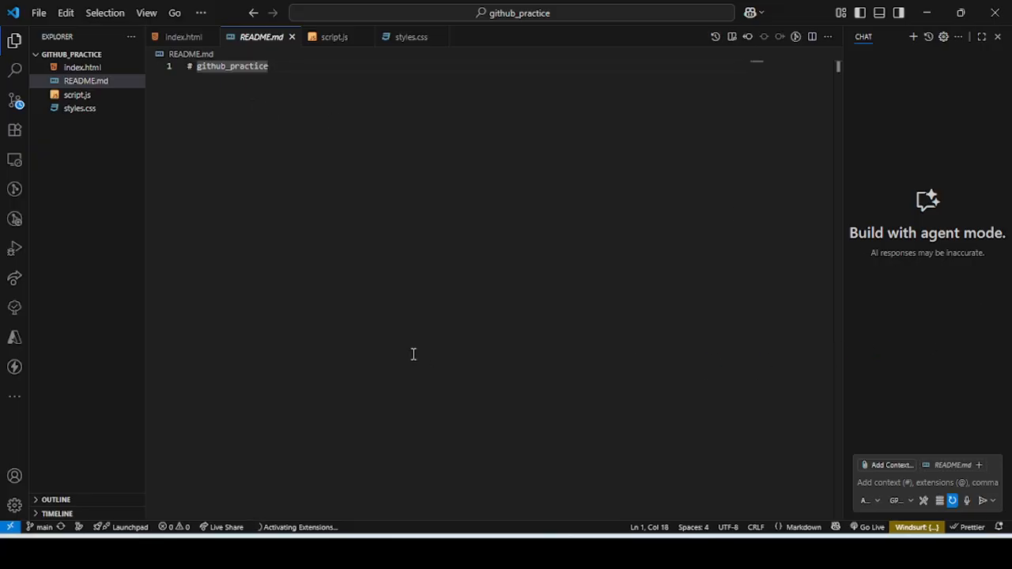
- Return to the github_practice repository page in the browser and compare its README and file list with the local project
key(alt+Tab)
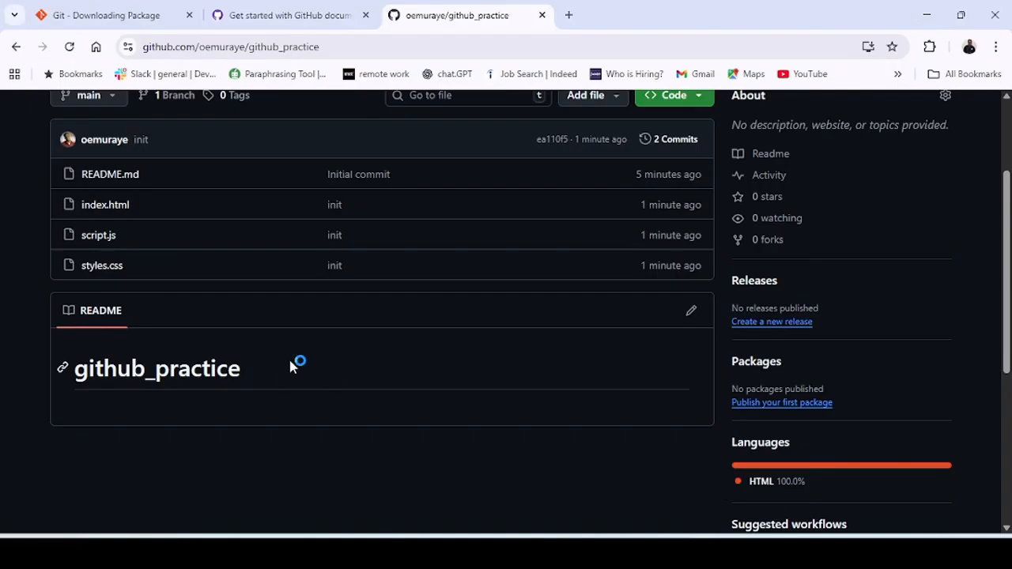
scroll(506, 364, up, 2)
scroll(499, 369, up, 1)
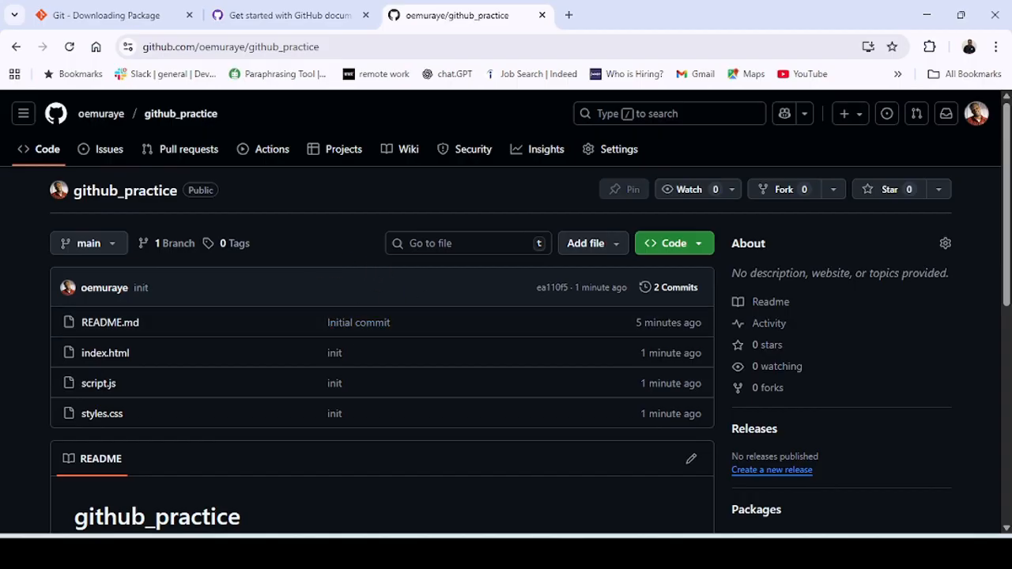
key(alt+Tab)
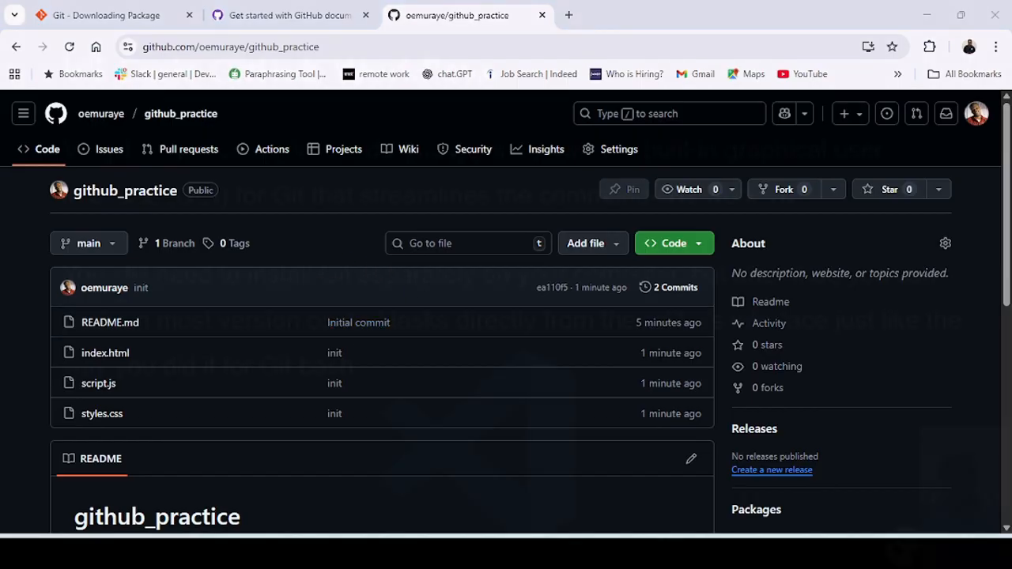